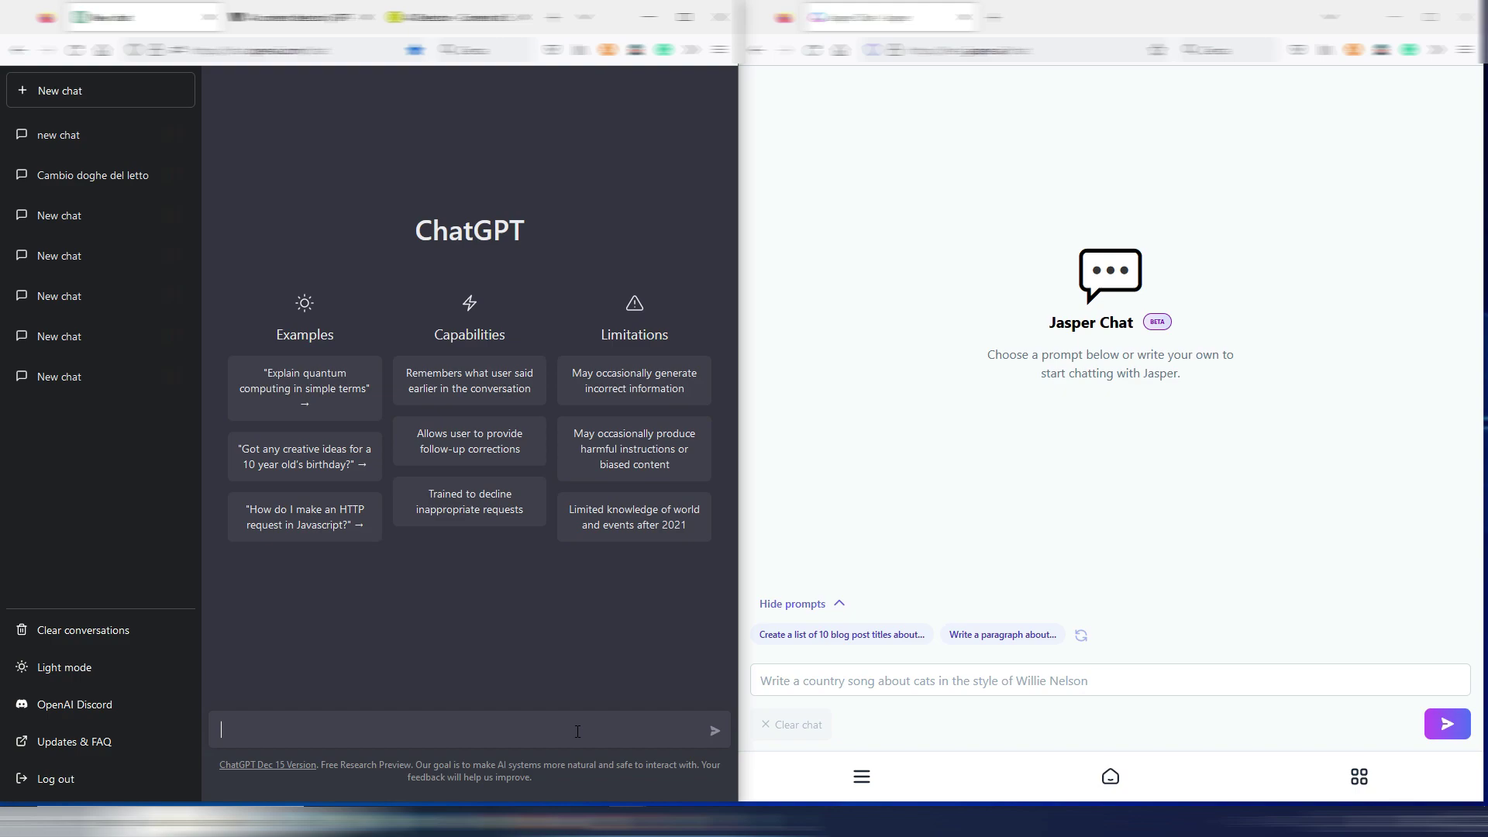
Submit the tap-water-in-Italy blog introduction prompt to ChatGPT, then send the same prompt to Jasper.
type("write an engaging blog introduction about how to ask for tap water in Italy")
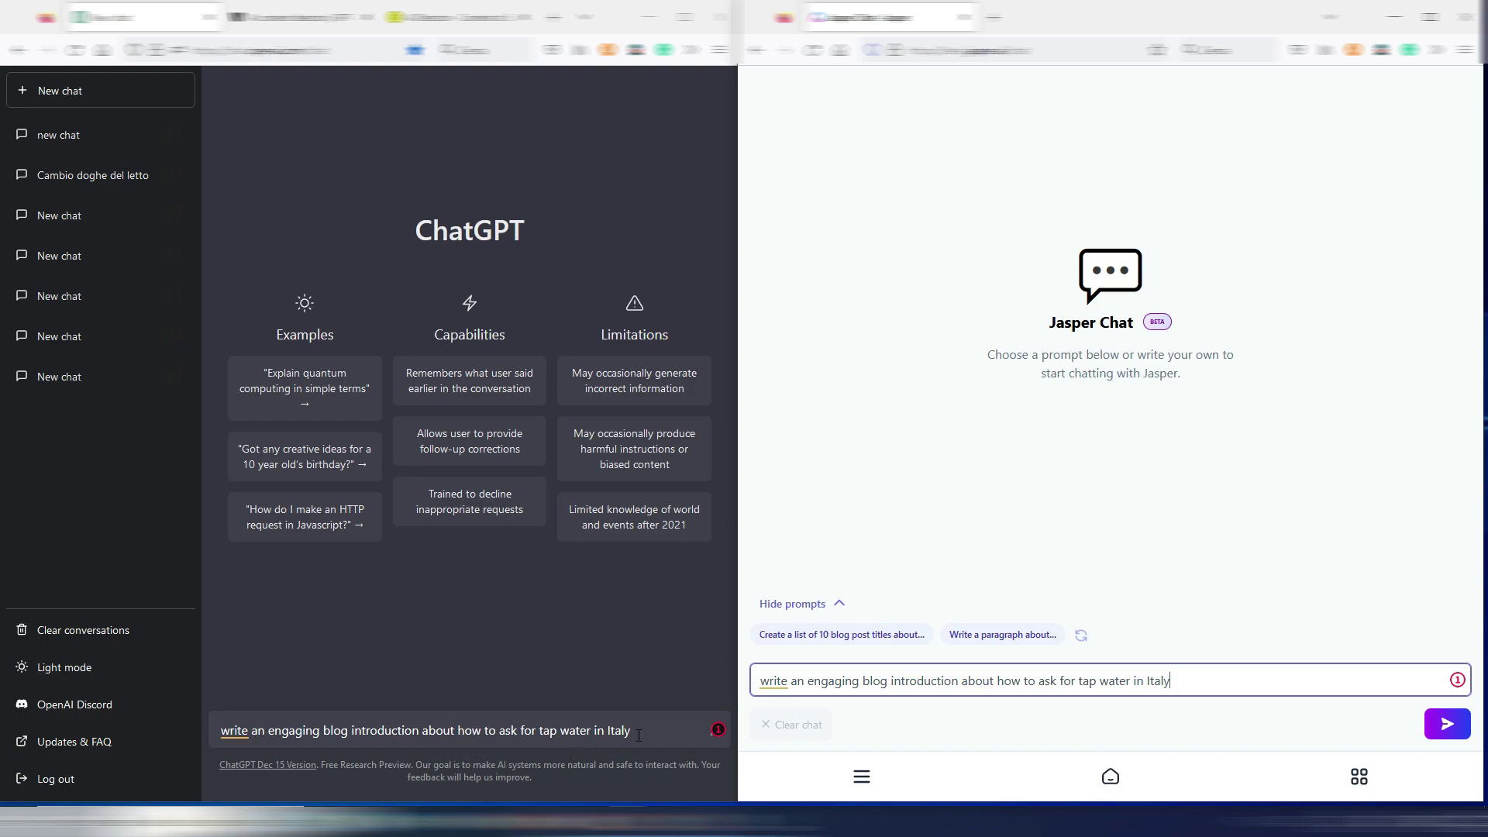
left_click(662, 732)
key("Return")
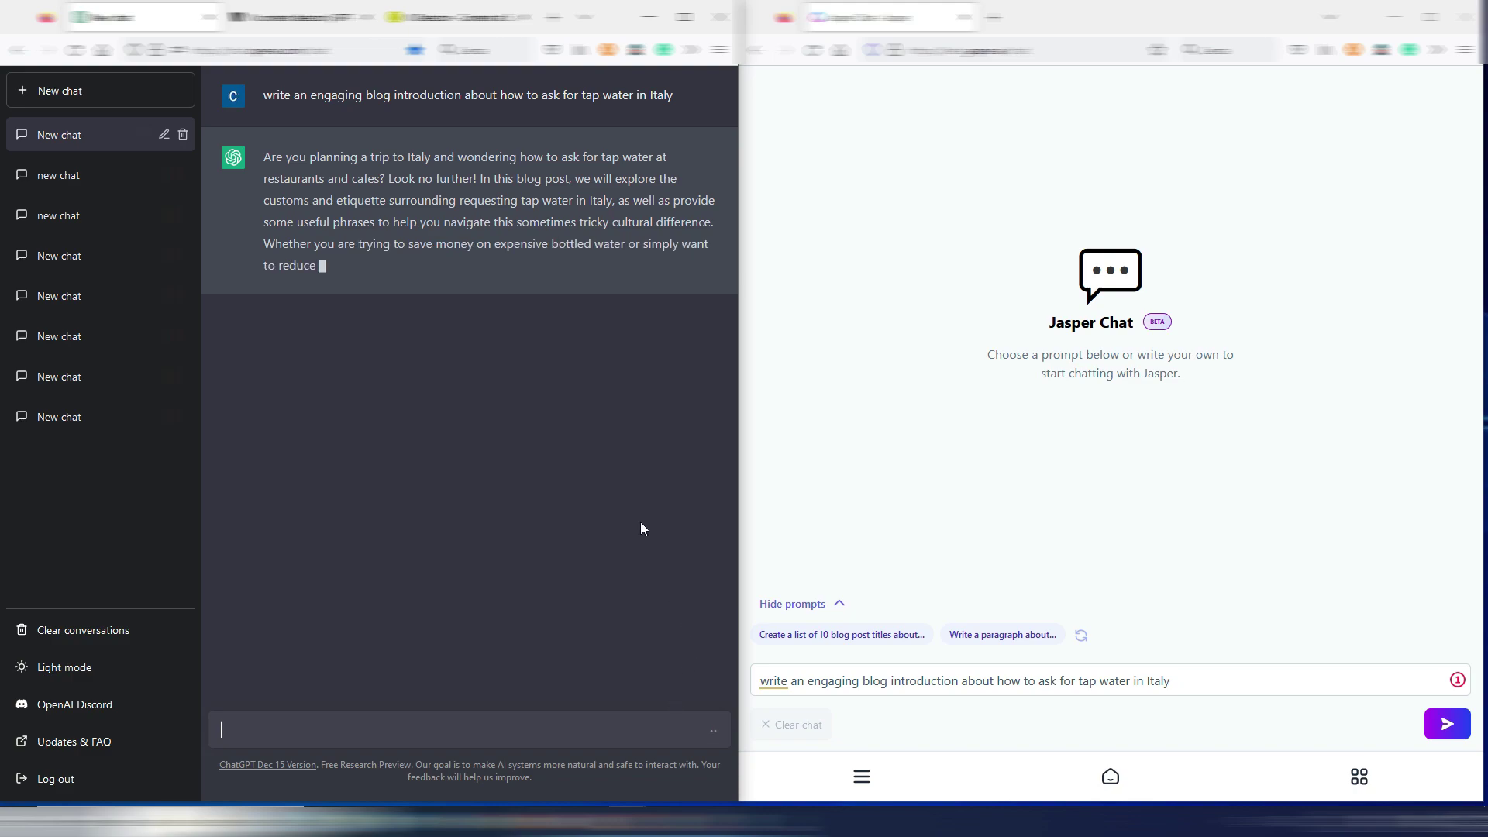
left_click(1448, 725)
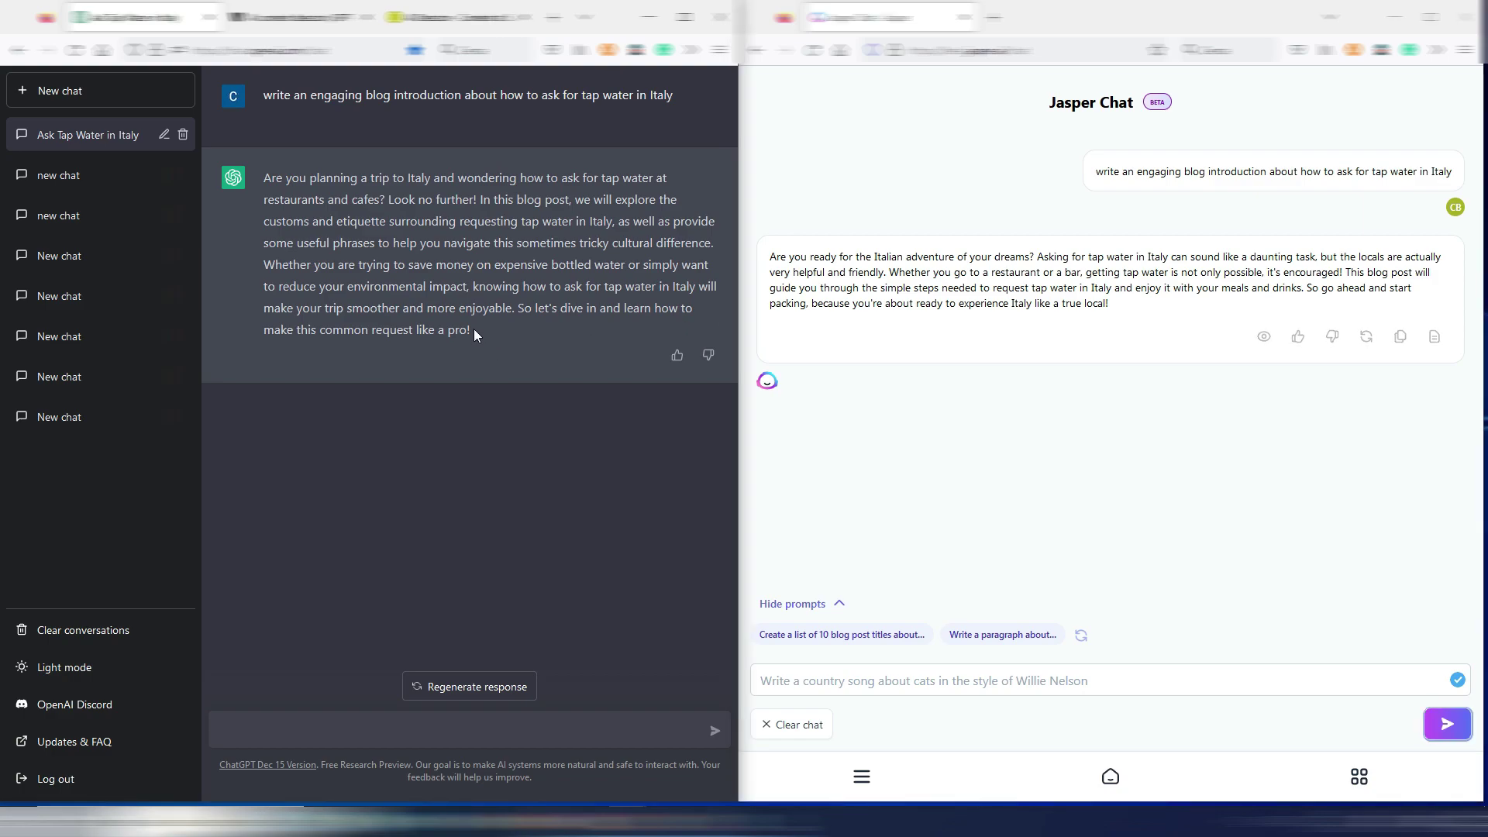
Copy ChatGPT's tap-water introduction into Writer's detector and analyze it, scoring 100% human-generated.
left_click_drag(472, 330, 263, 178)
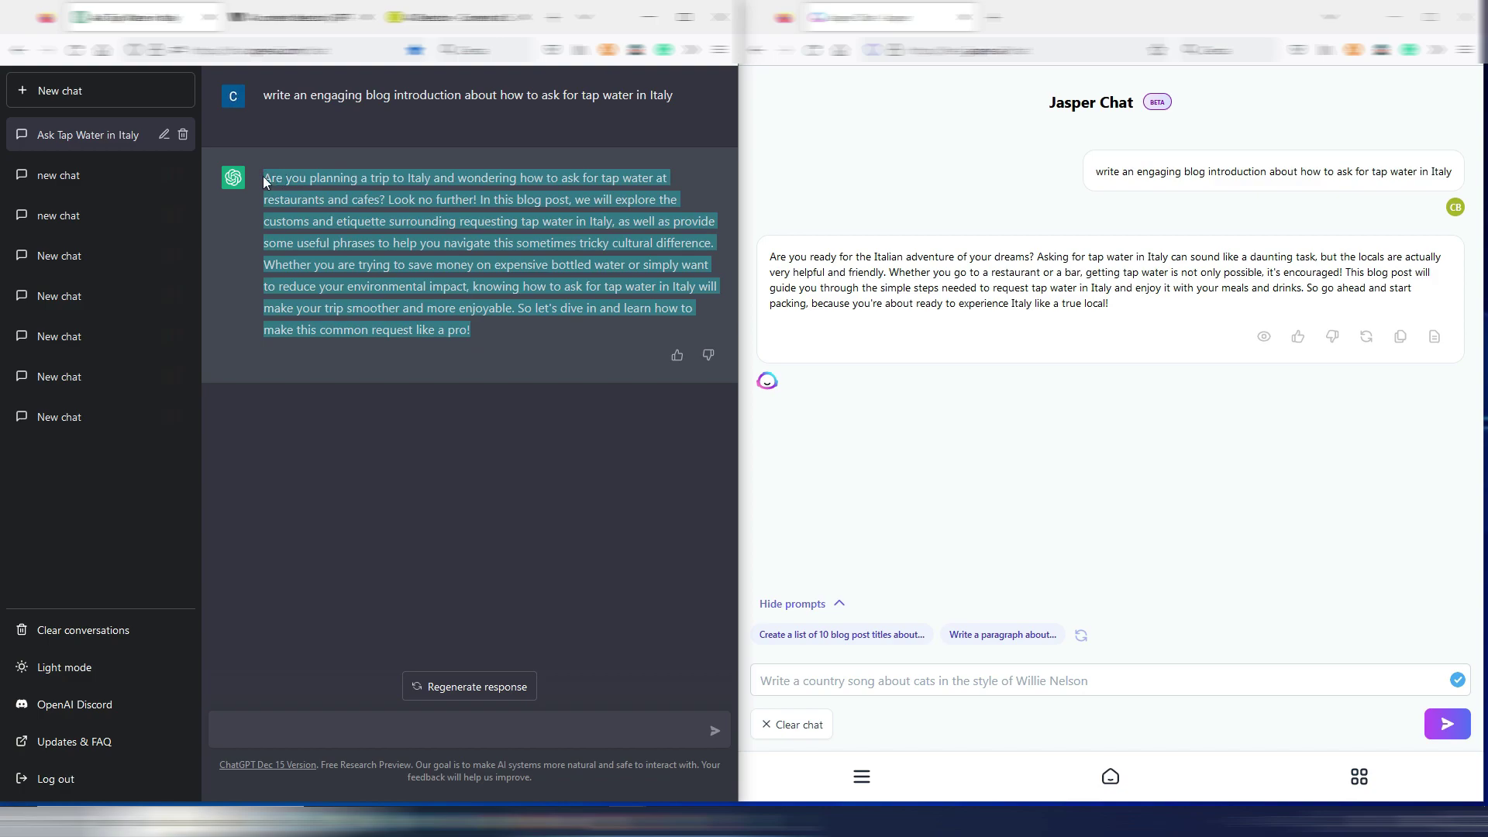
right_click(292, 185)
left_click(336, 201)
left_click(302, 19)
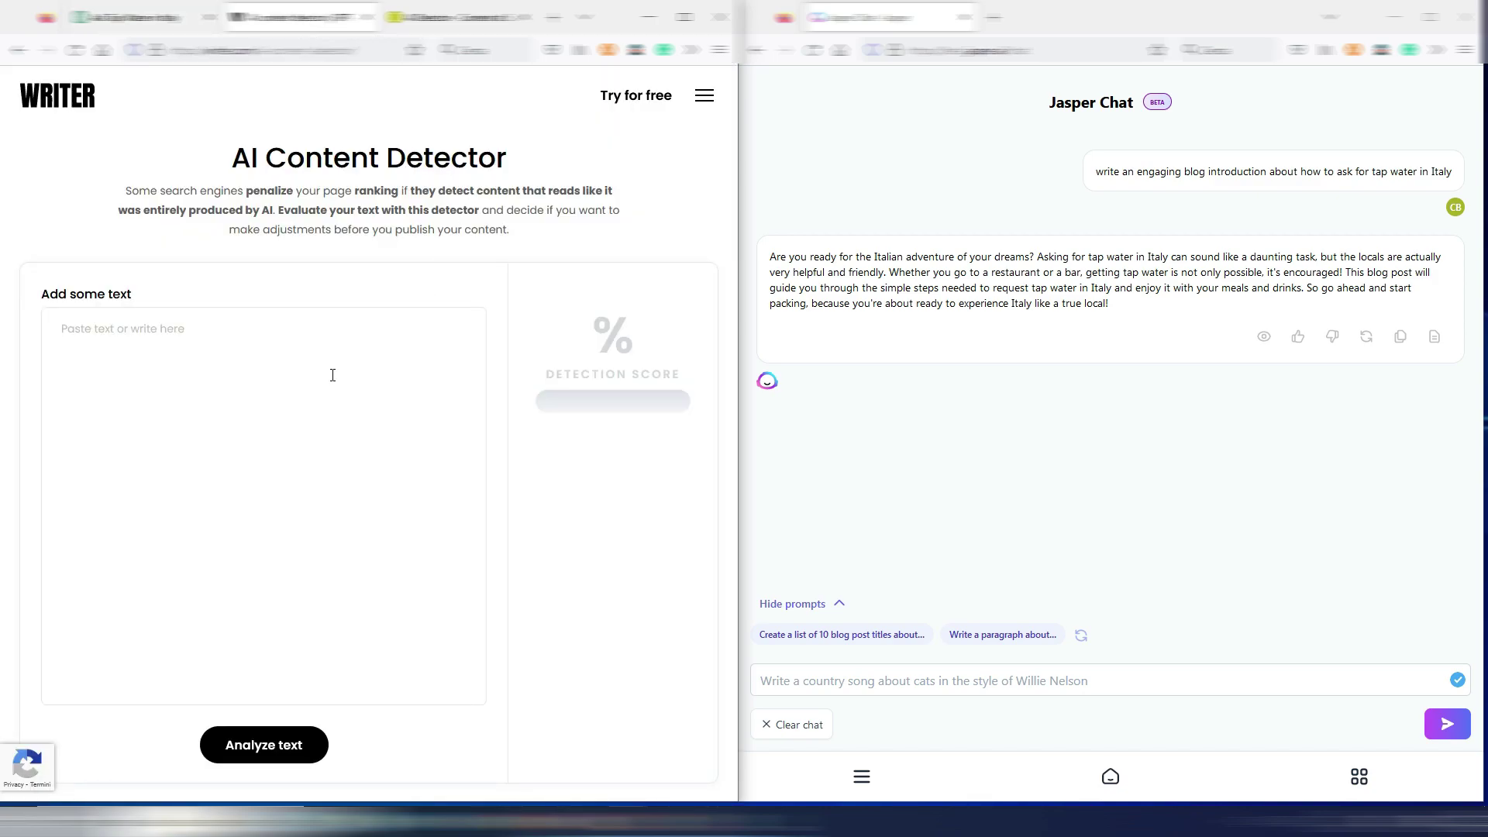
left_click(278, 334)
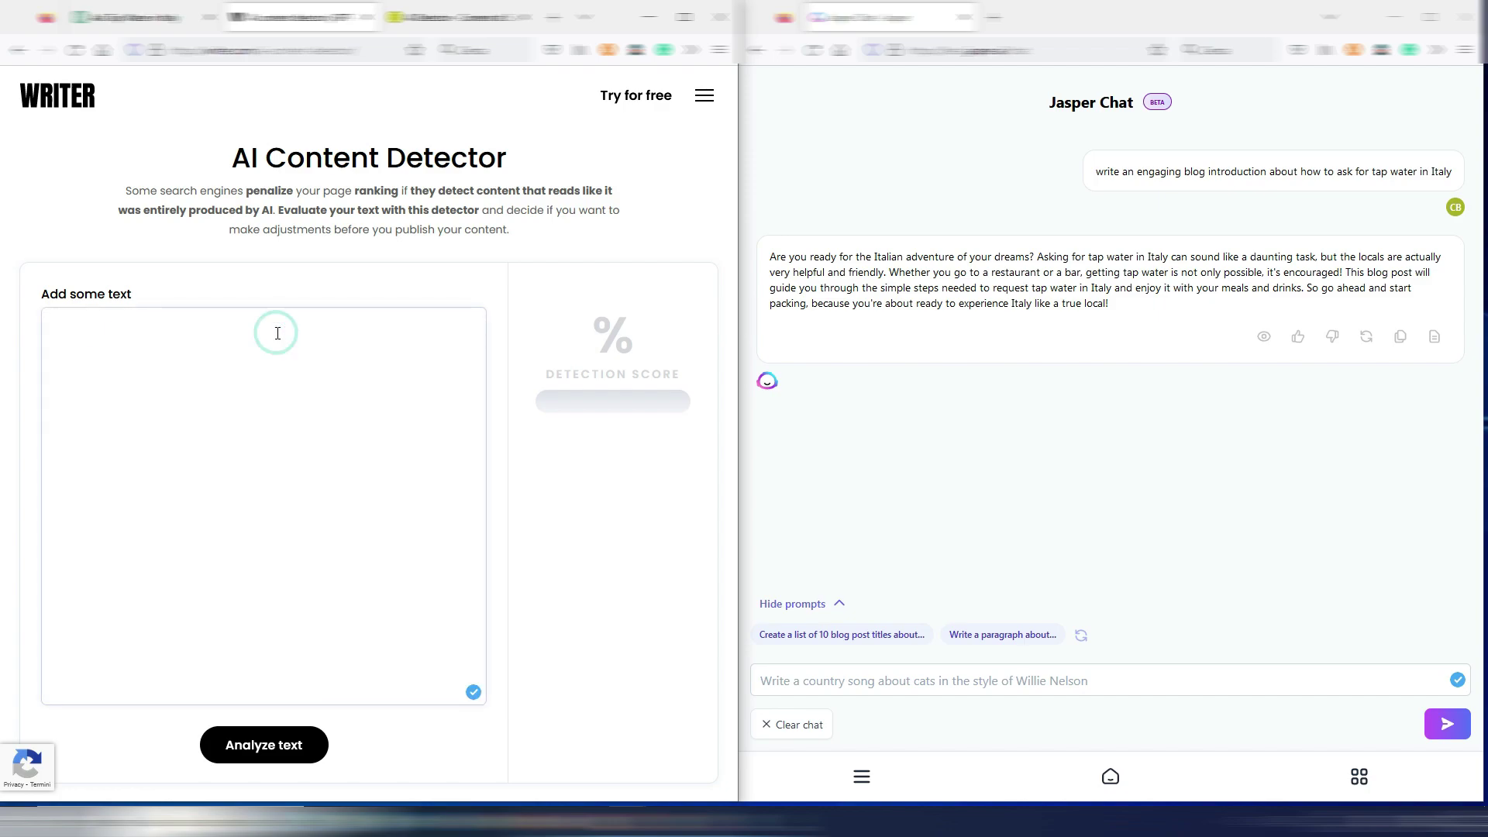
key("ctrl+v")
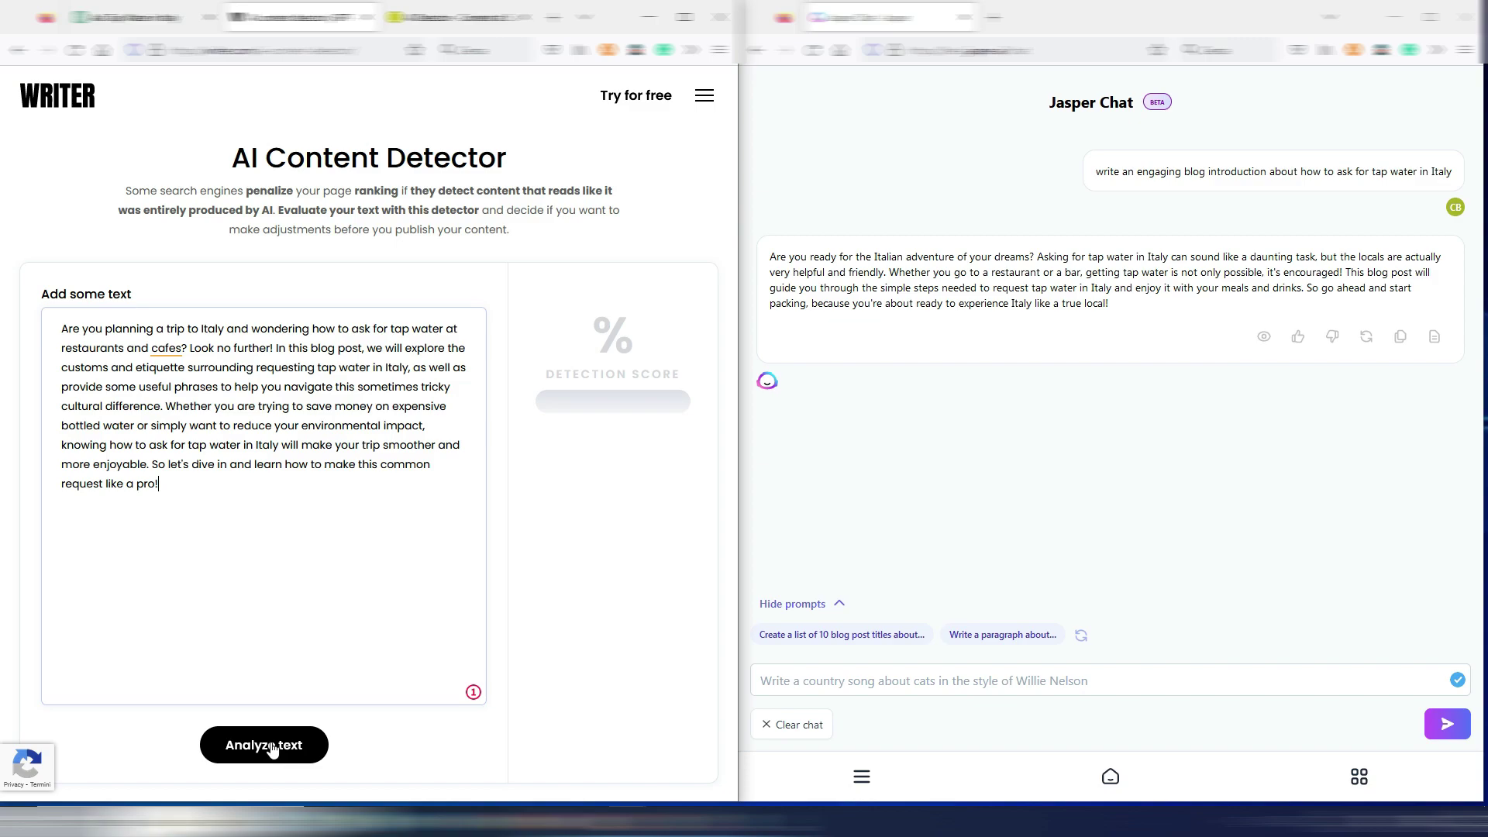
left_click(272, 746)
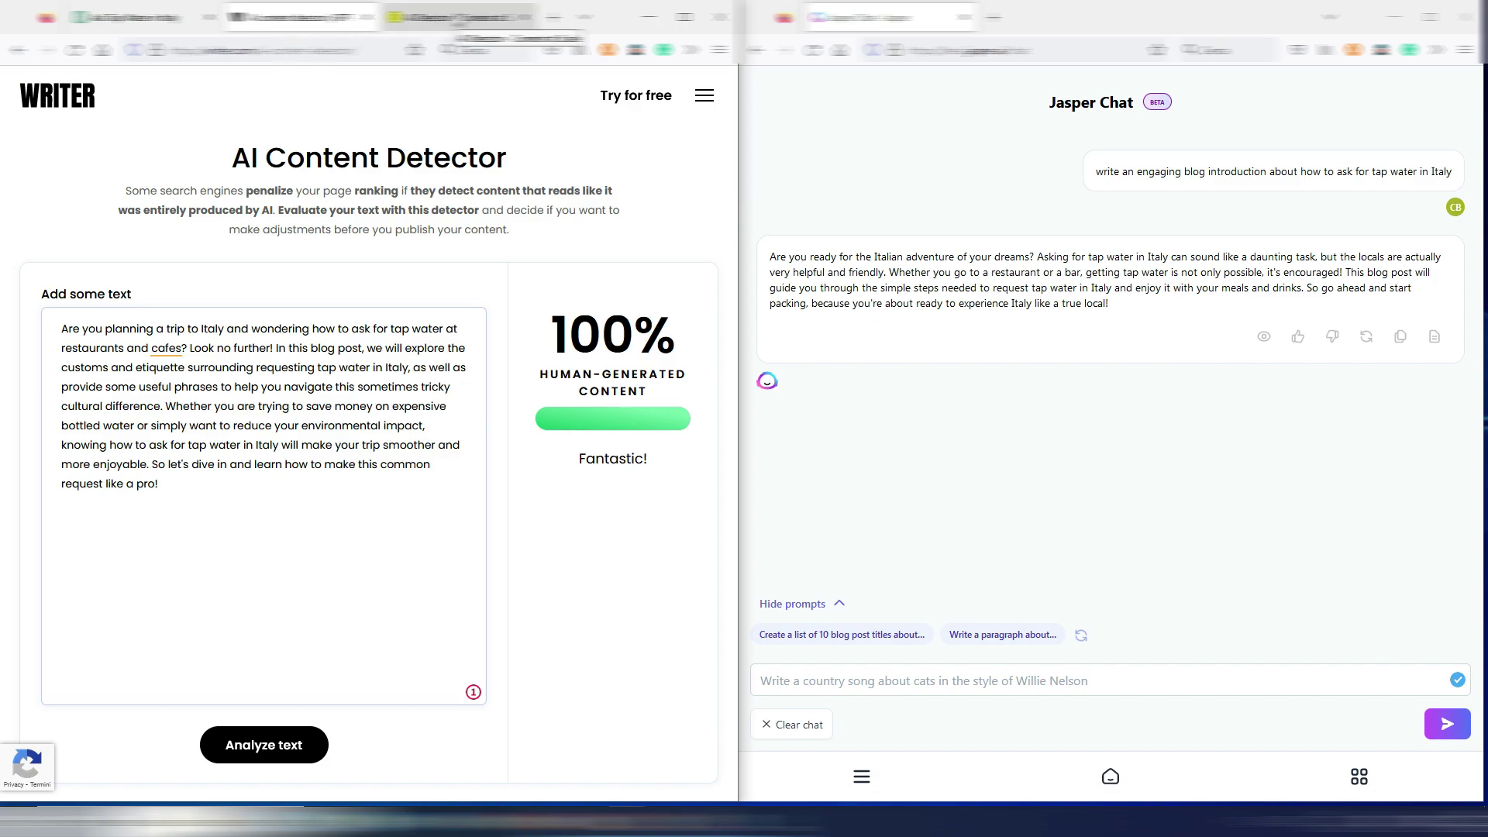
left_click(458, 17)
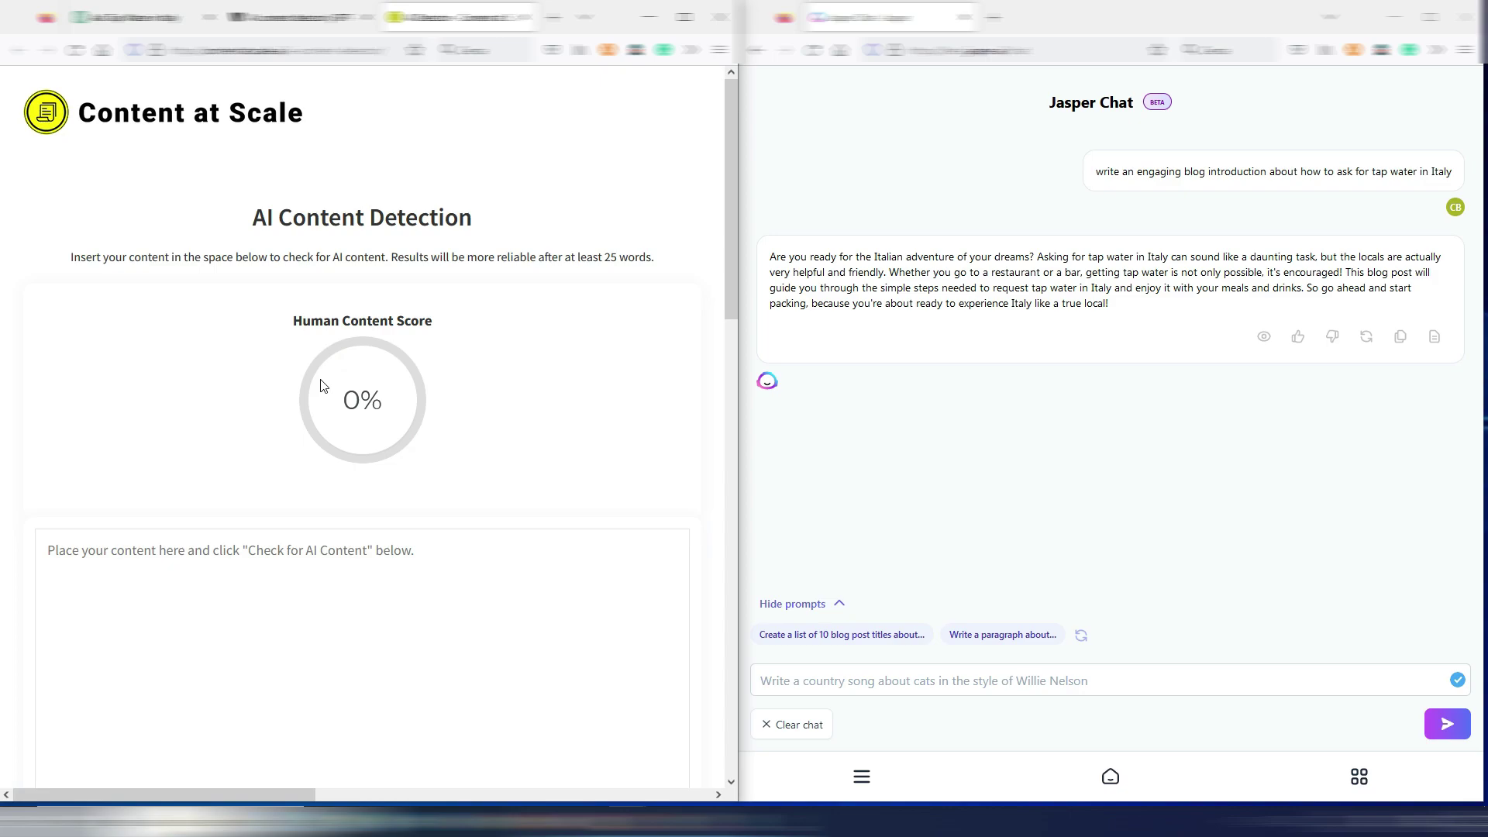
Paste ChatGPT's tap-water introduction into Content at Scale and check it, getting 99% human content.
left_click(202, 550)
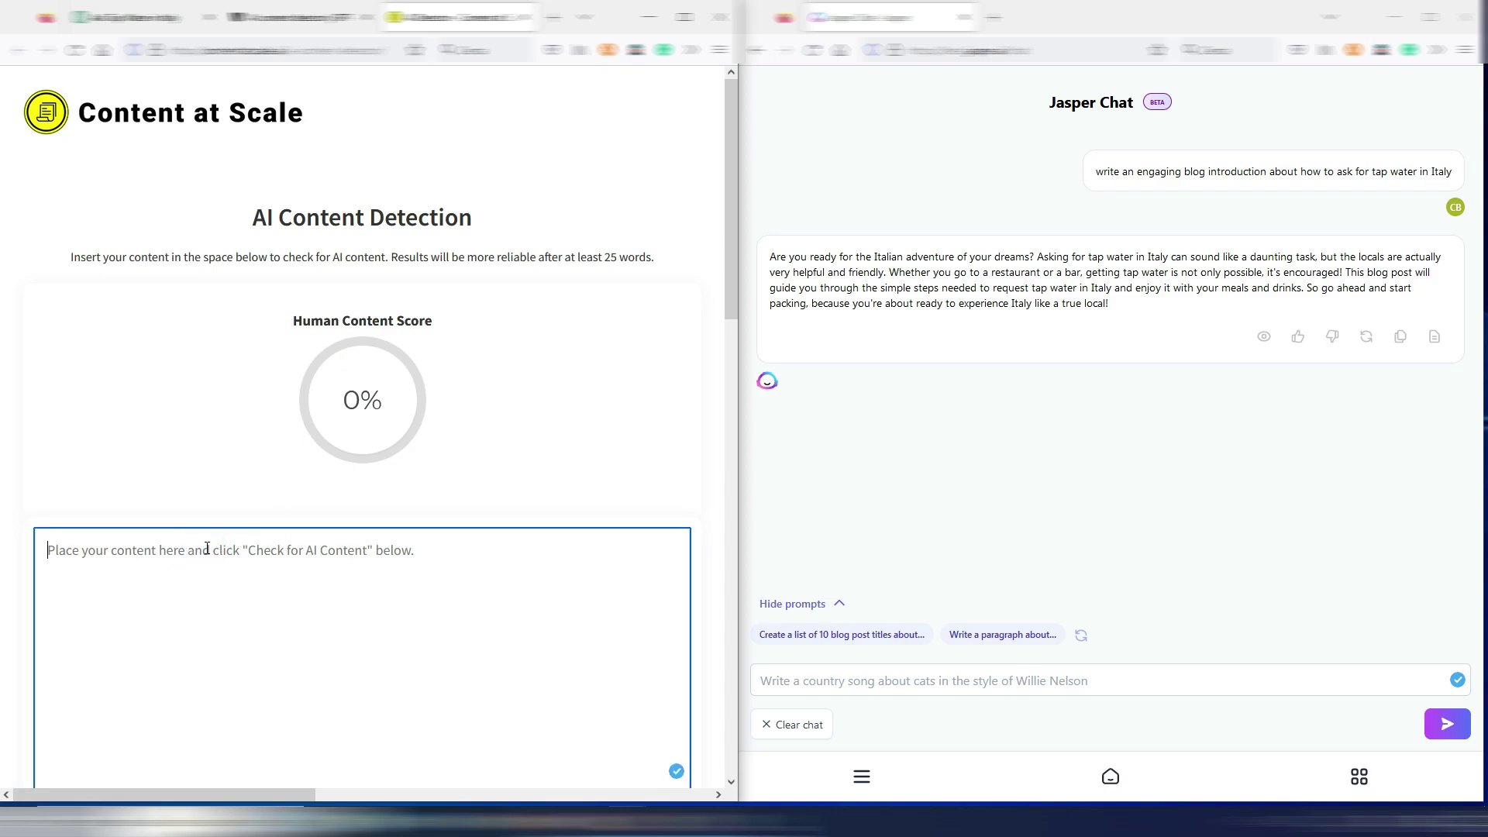
key("ctrl+v")
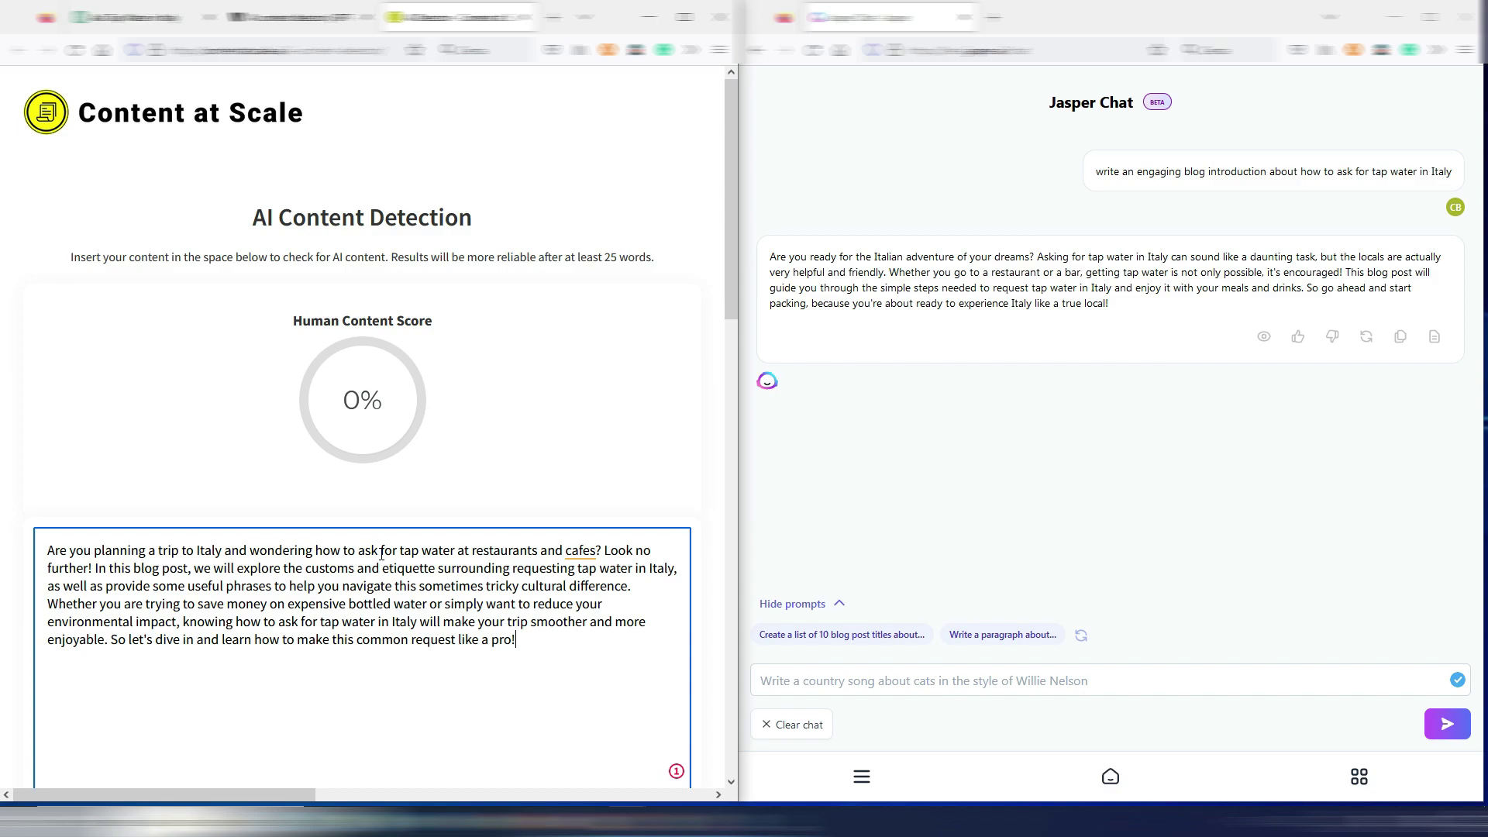
scroll(381, 555, "down", 3)
scroll(381, 555, "up", 3)
scroll(381, 555, "down", 4)
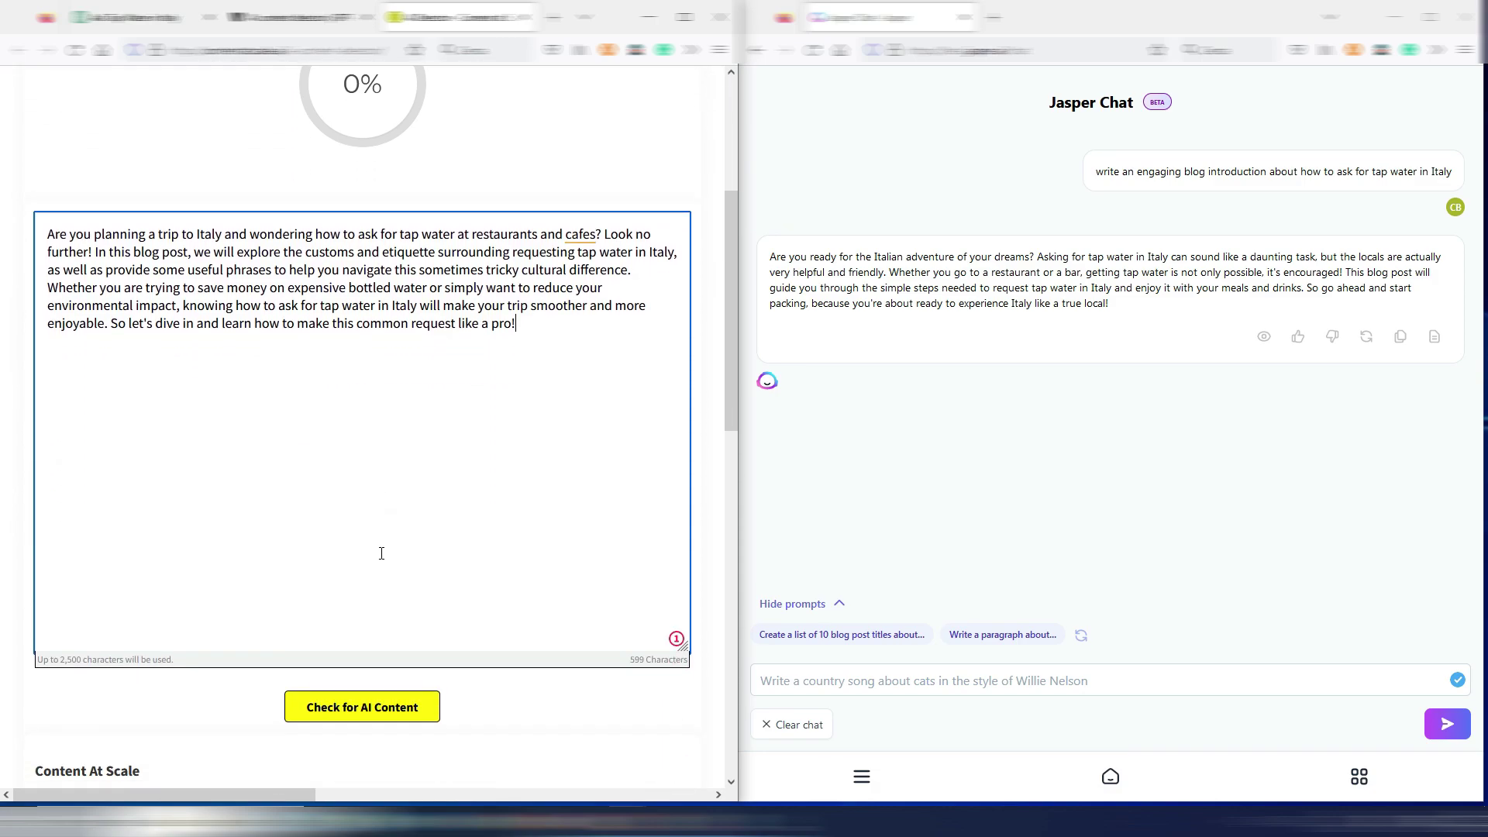
left_click(367, 713)
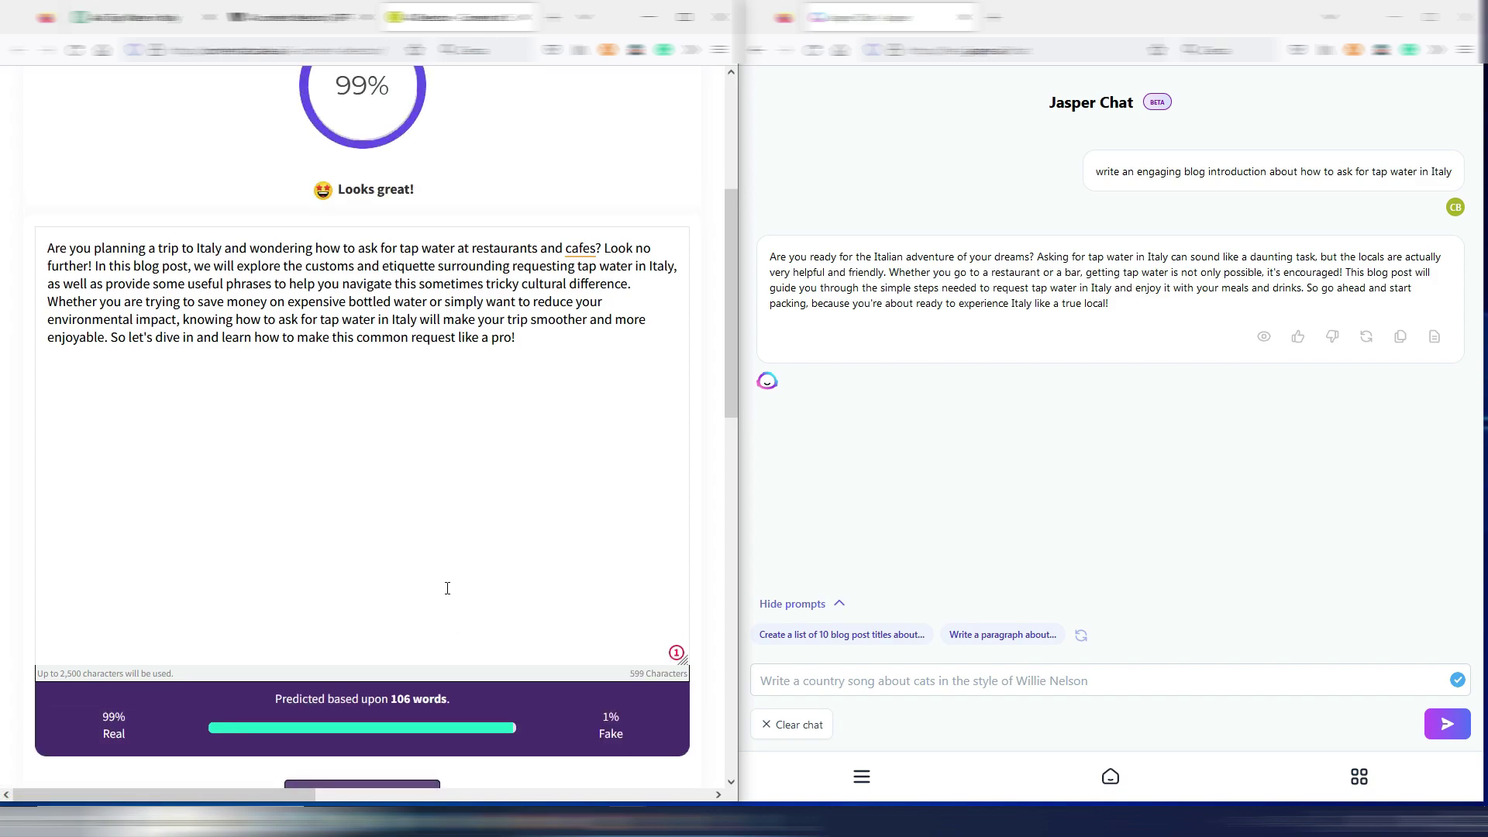
scroll(448, 588, "up", 4)
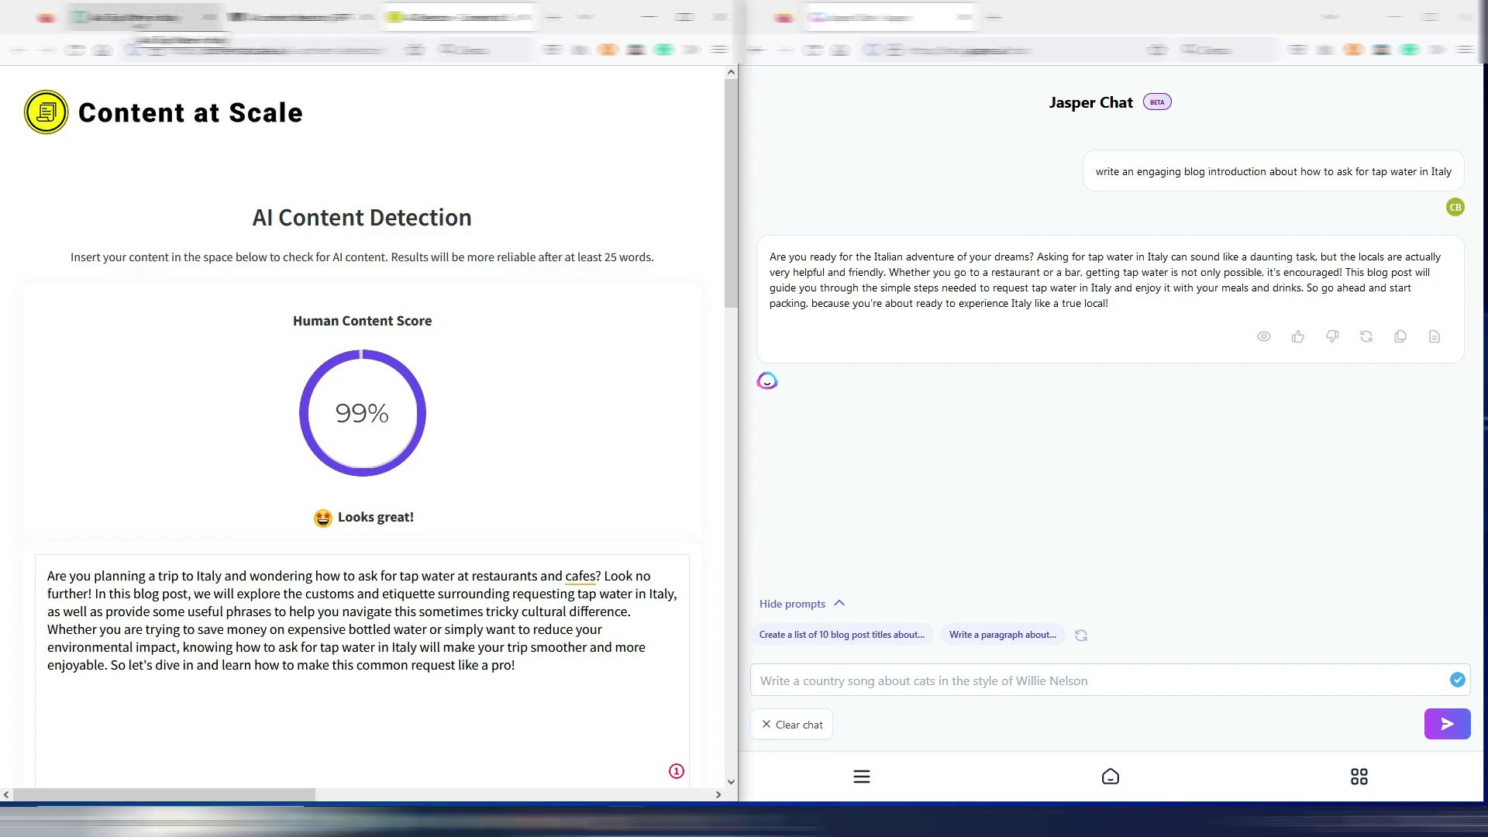
left_click(136, 19)
Replace the Writer detector text with Jasper's tap-water introduction and analyze it, scoring 100% human-generated.
left_click(502, 329)
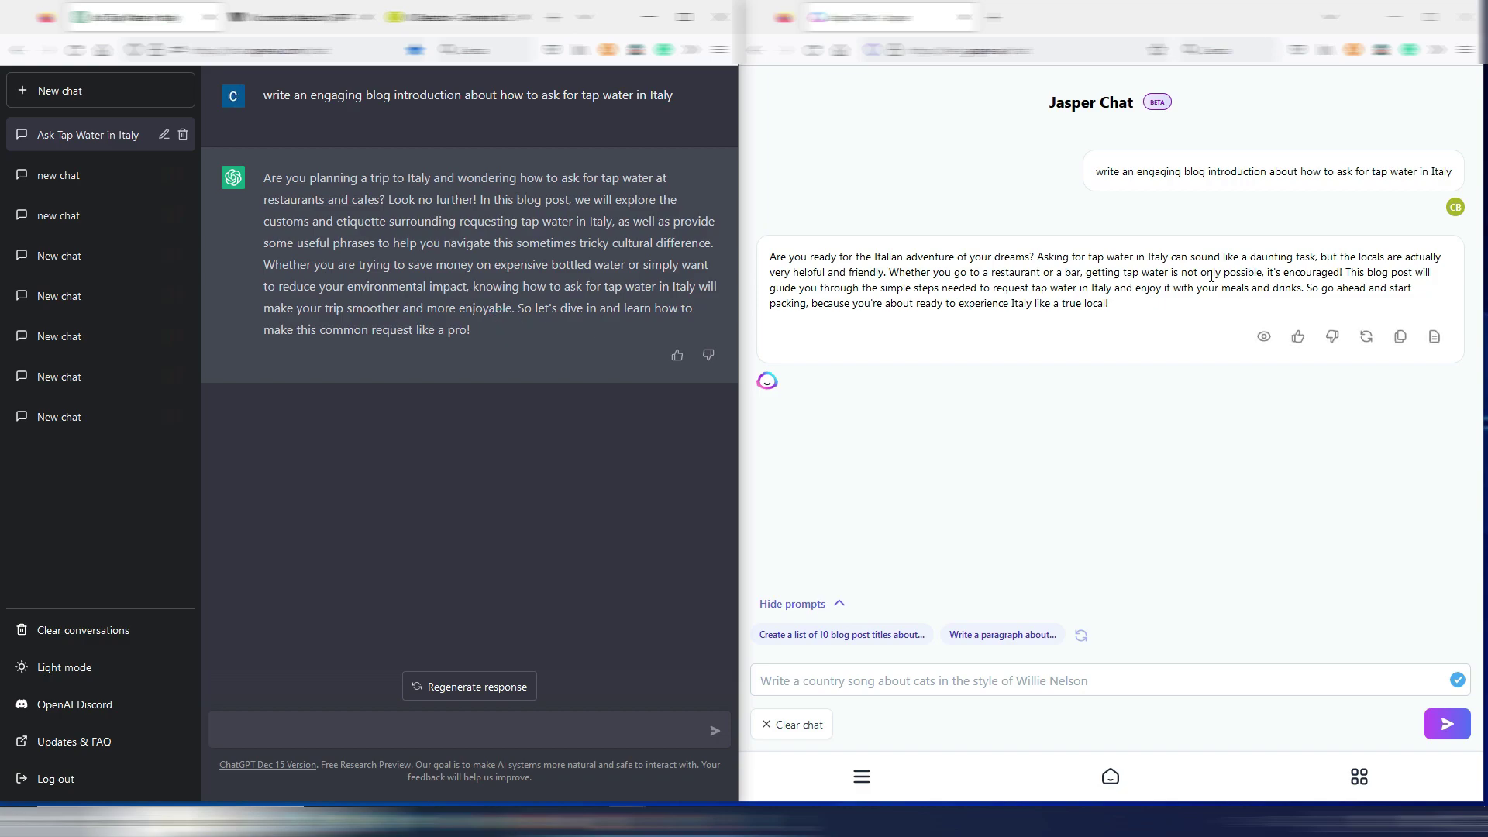
left_click_drag(1119, 308, 773, 256)
key("ctrl+c")
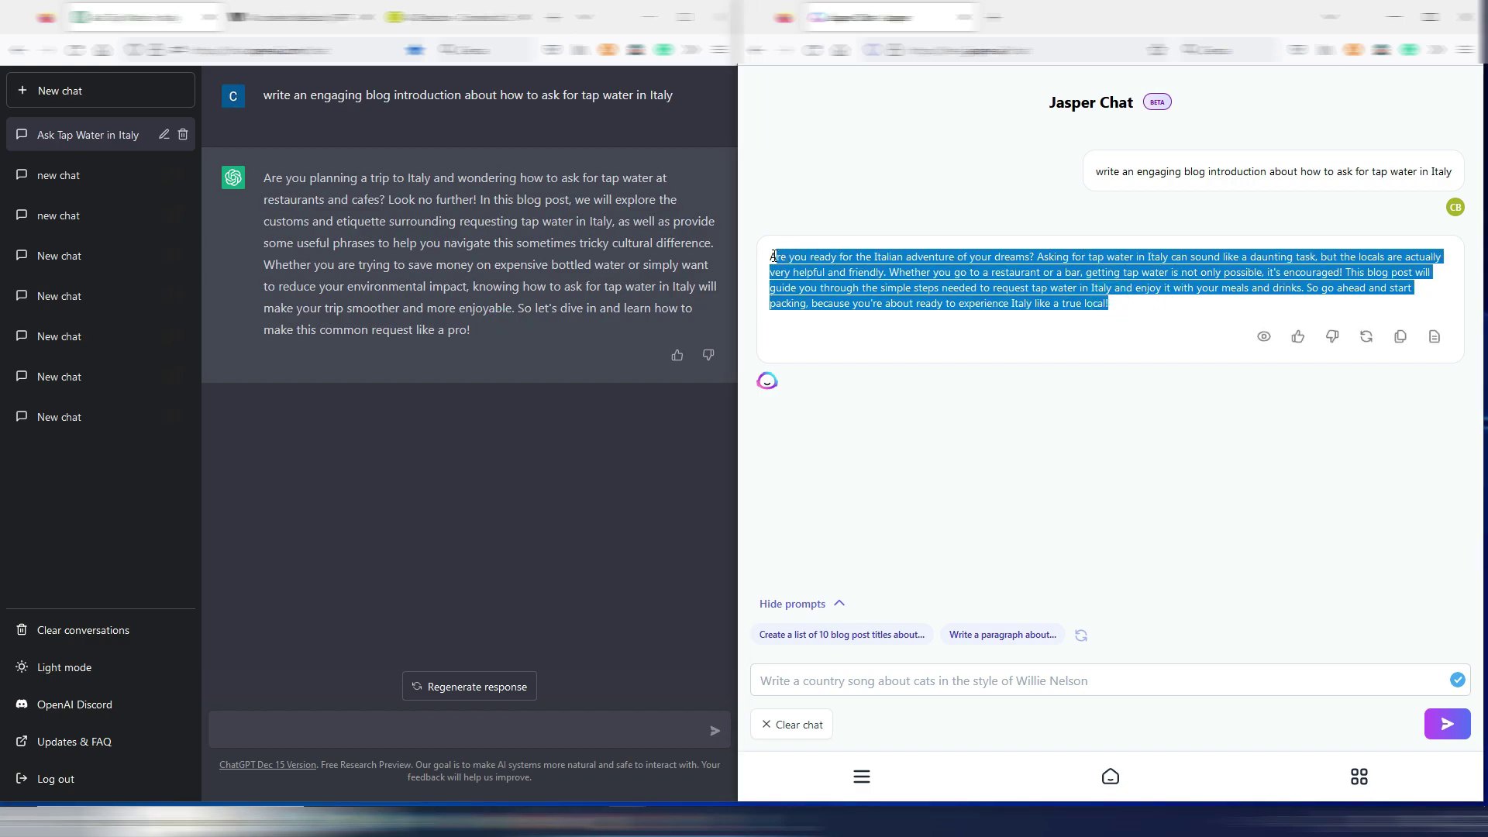
left_click(302, 17)
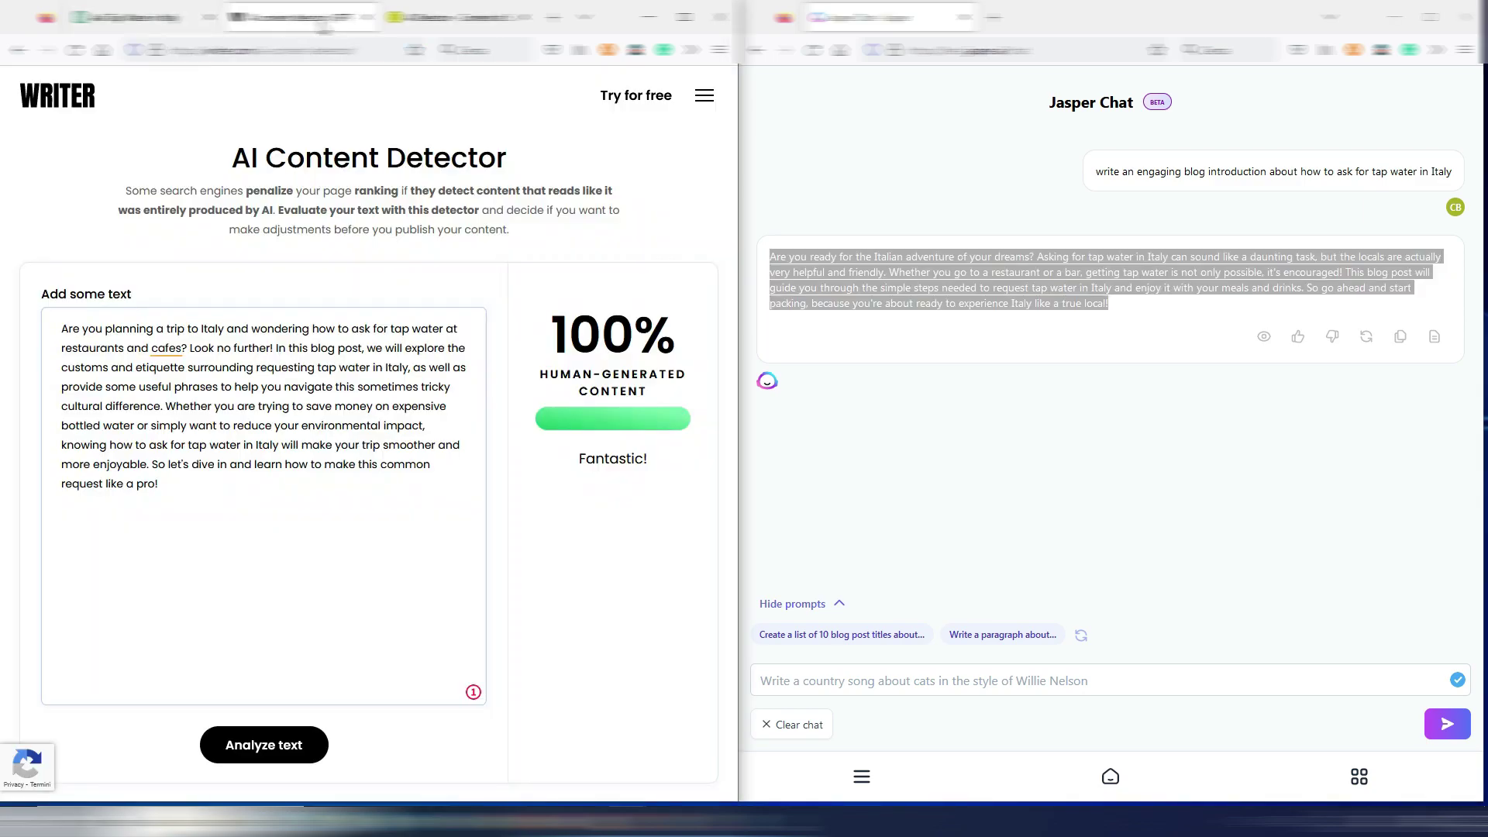
key("ctrl+a")
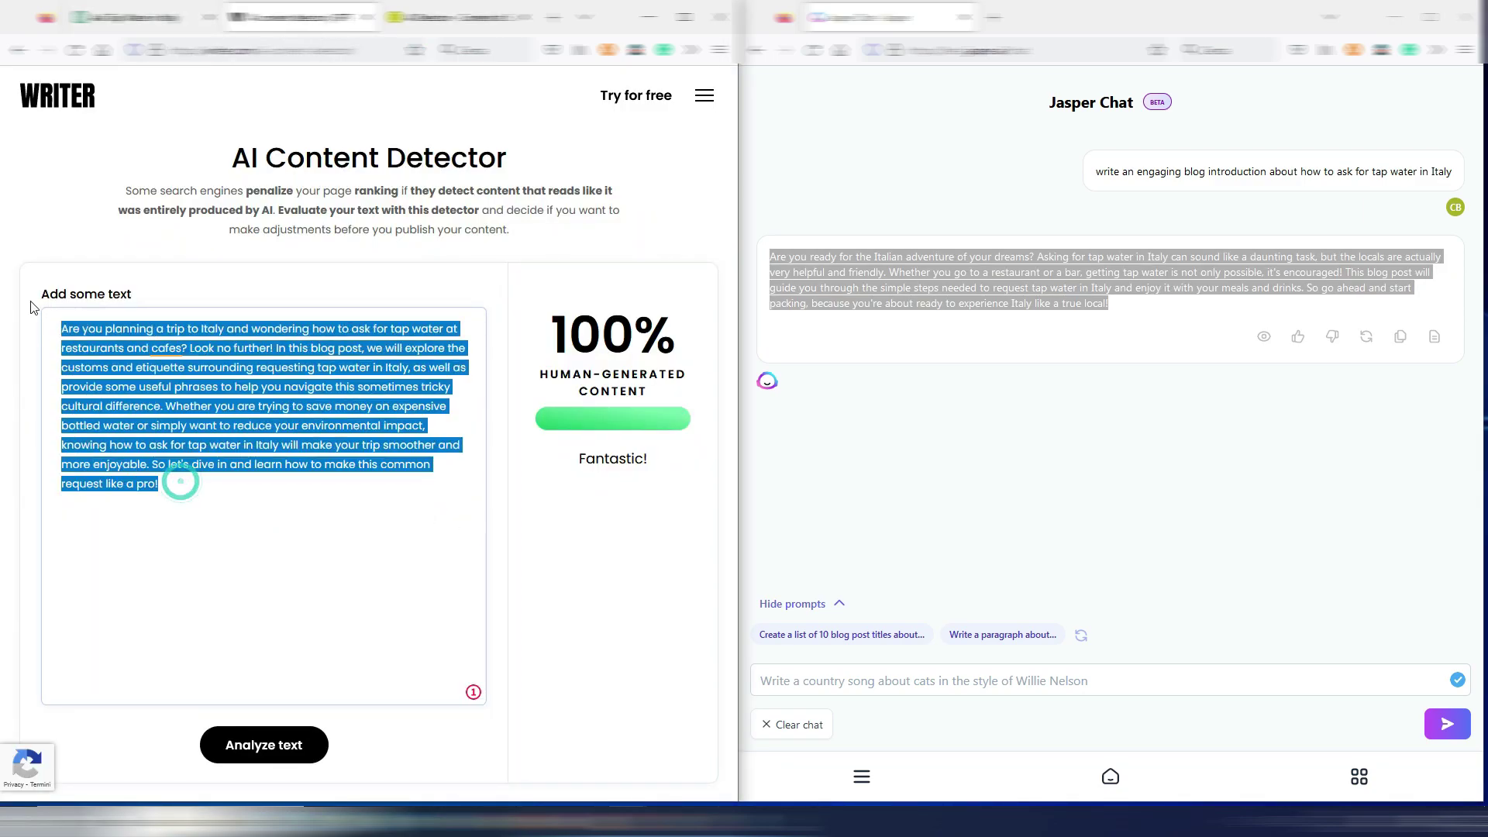
key("BackSpace")
key("ctrl+v")
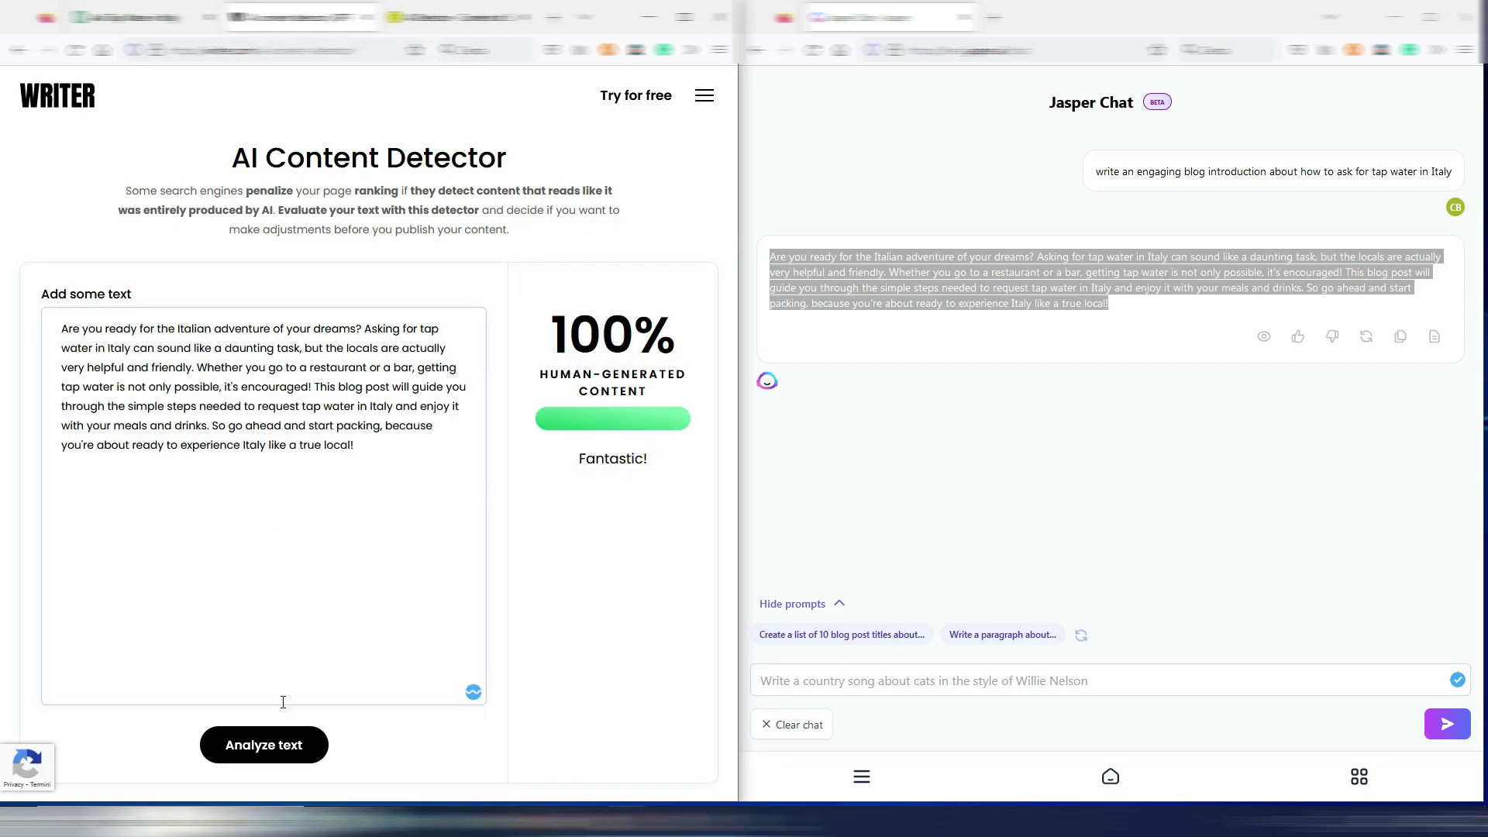
left_click(265, 747)
Replace the Content at Scale text with Jasper's tap-water introduction and check it, scoring 86% human.
left_click(450, 17)
left_click_drag(539, 668, 46, 573)
key("BackSpace")
key("ctrl+v")
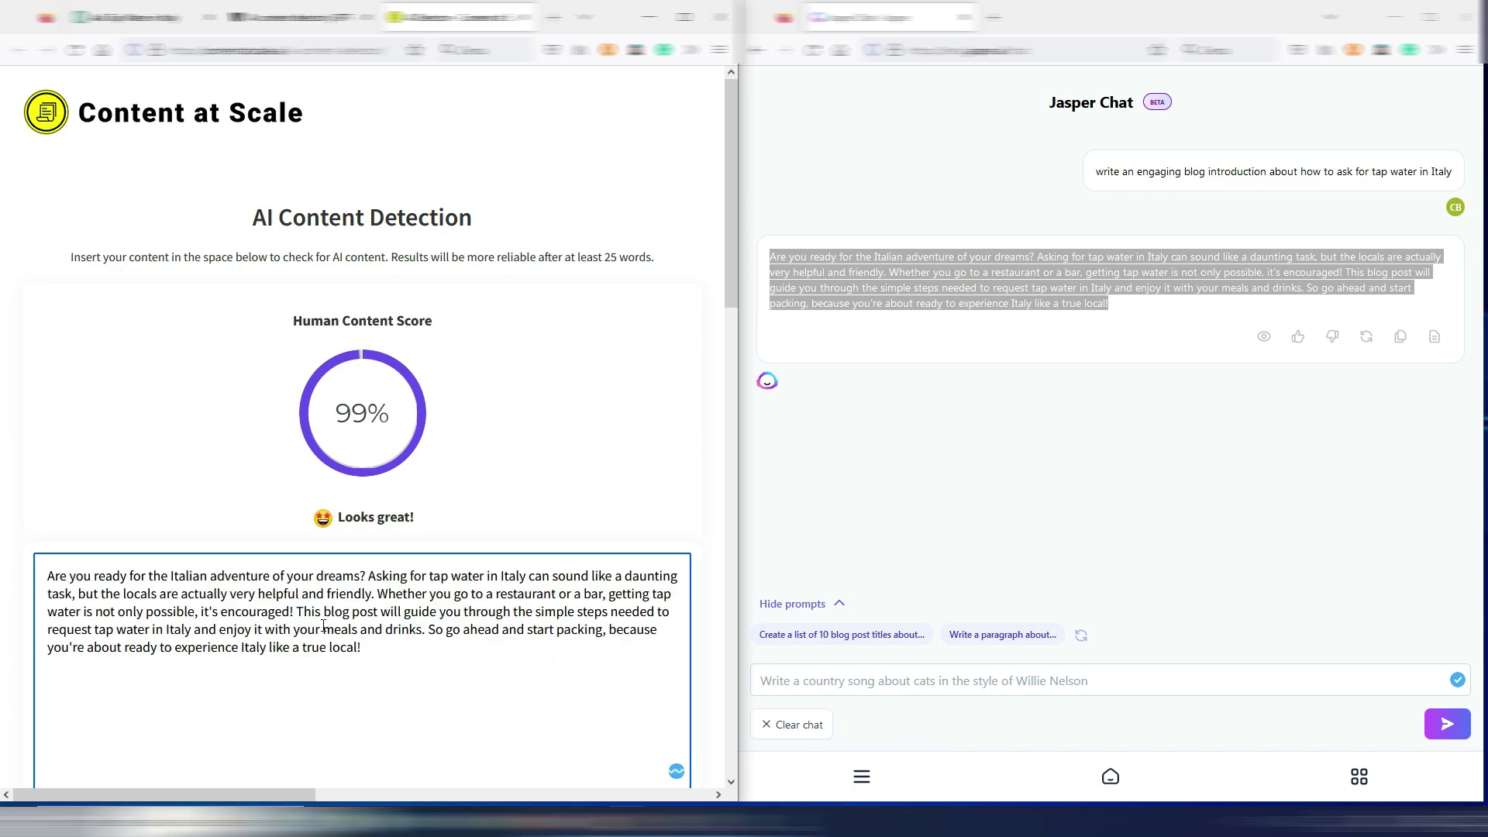
scroll(323, 620, "down", 5)
left_click(369, 727)
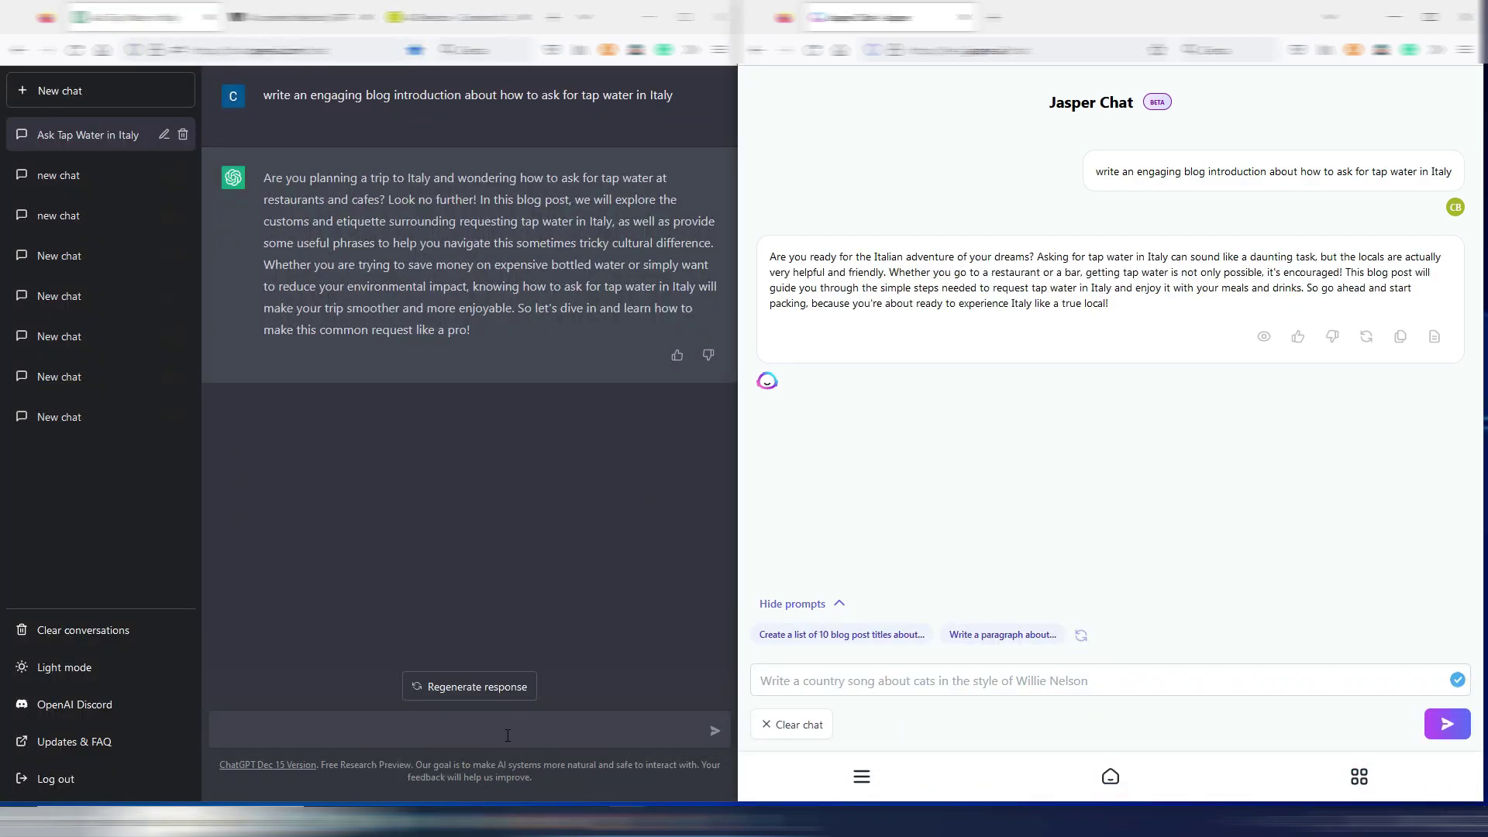
Paste the first-person Christmas movies blog introduction prompt into ChatGPT and Jasper and send it to both.
left_click(508, 732)
type("write an engaging blog introduction in first person about best Christmas movies")
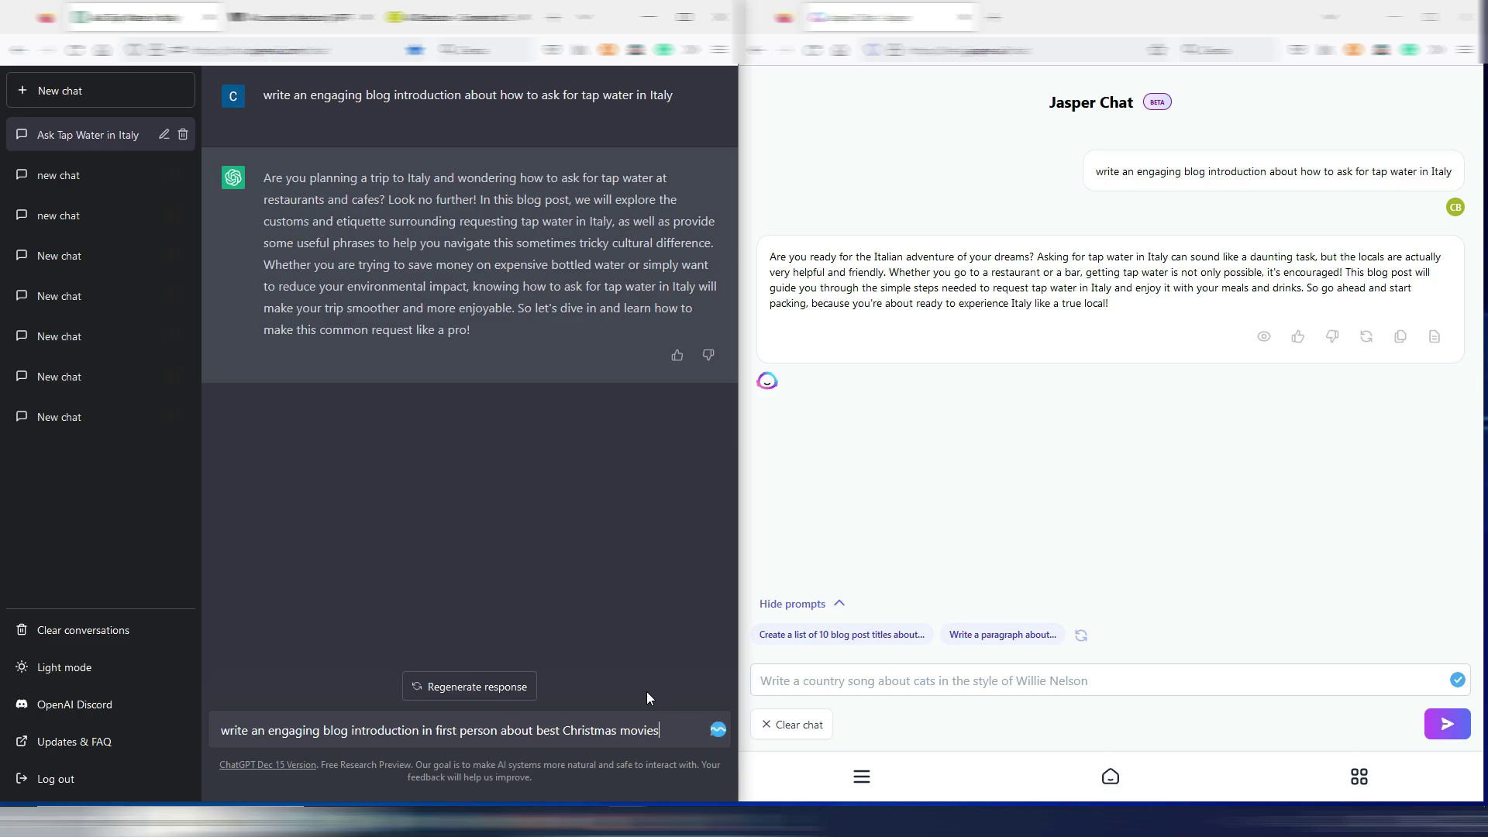
left_click(953, 680)
type("write an engaging blog introduction in first person about best Christmas movies")
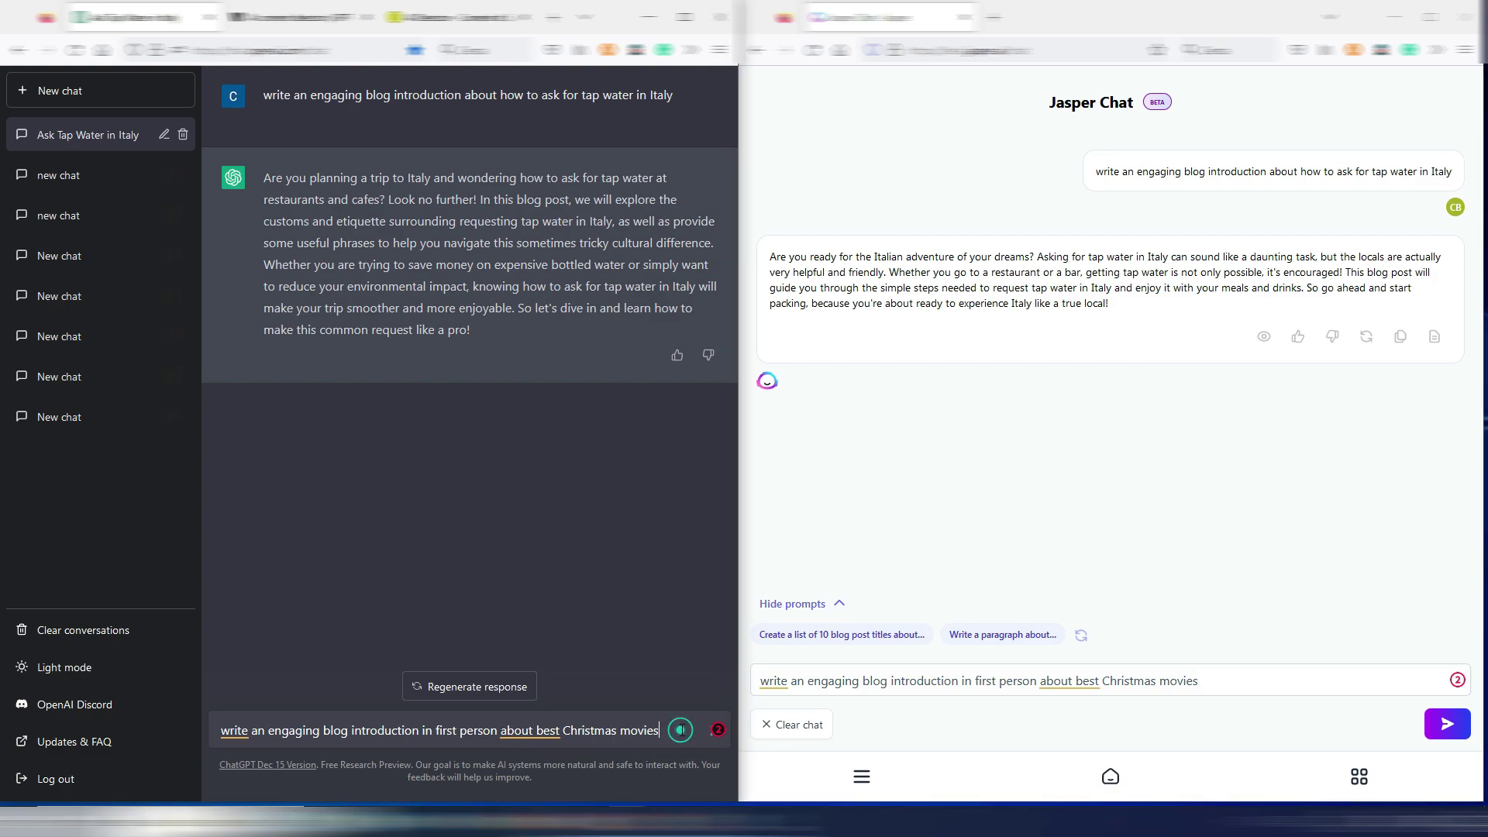
left_click(712, 730)
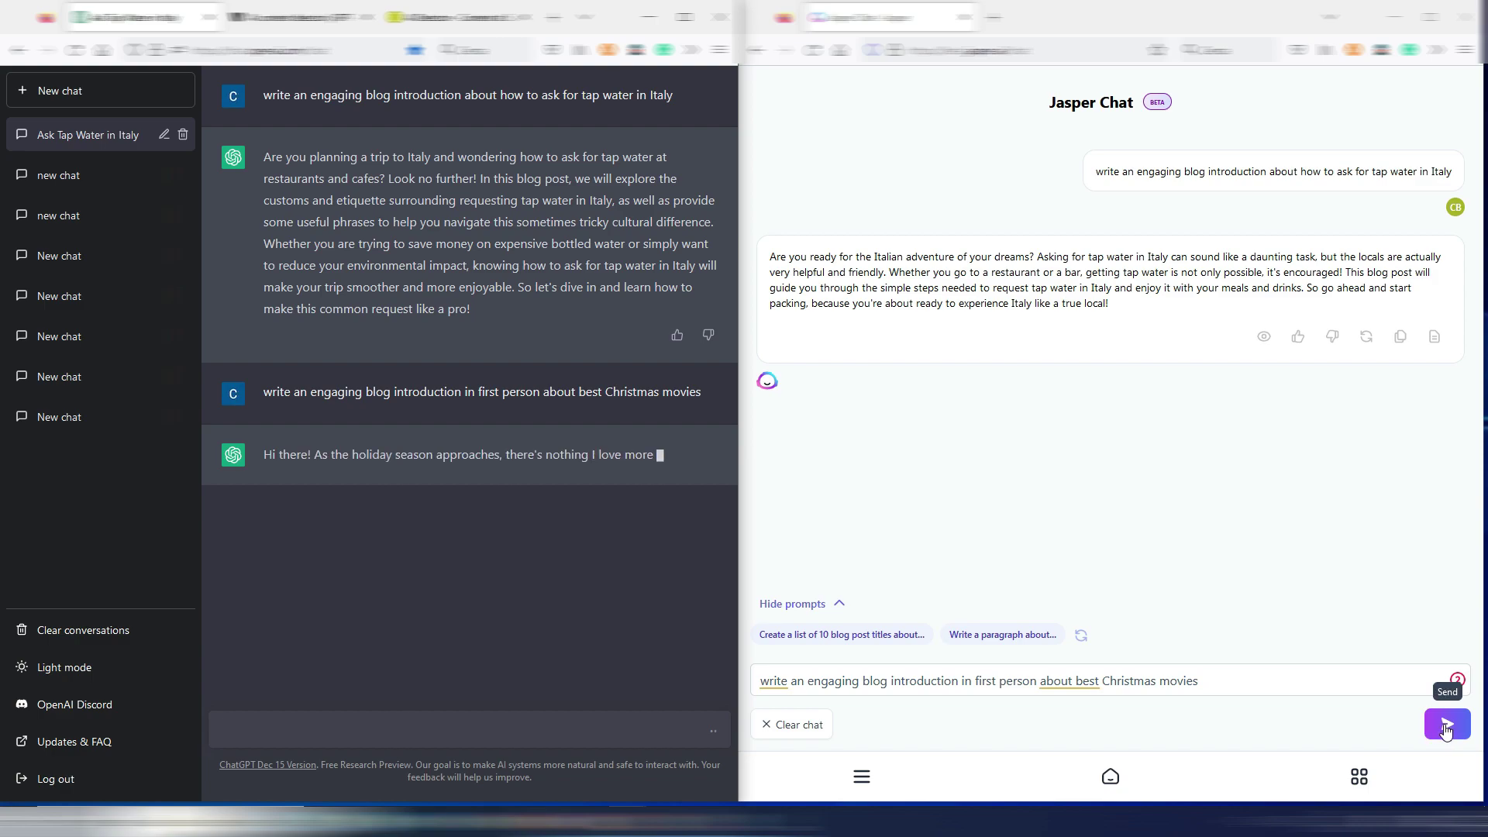
left_click(1445, 725)
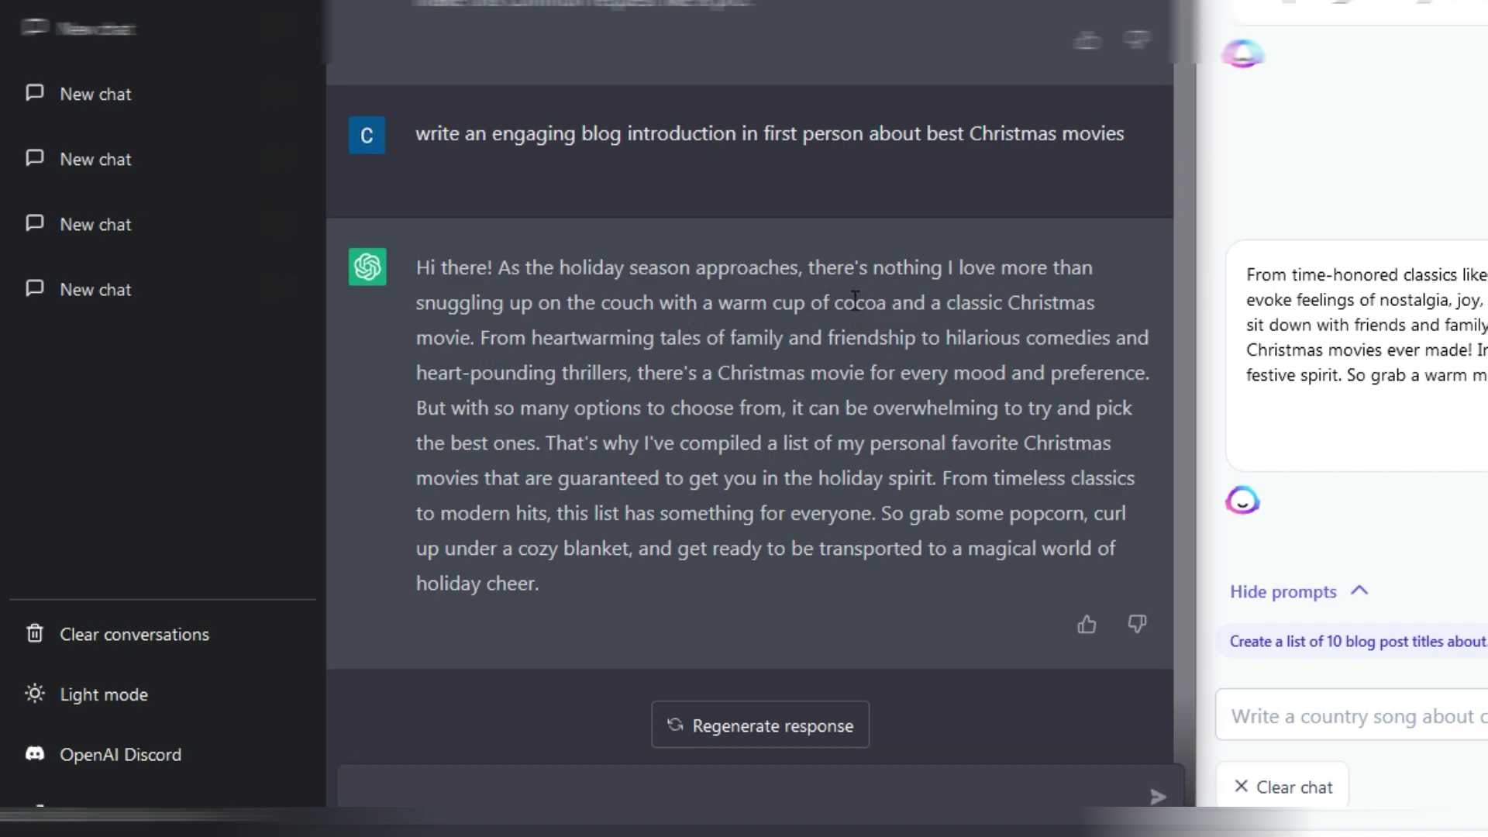
left_click_drag(831, 303, 902, 302)
left_click(793, 335)
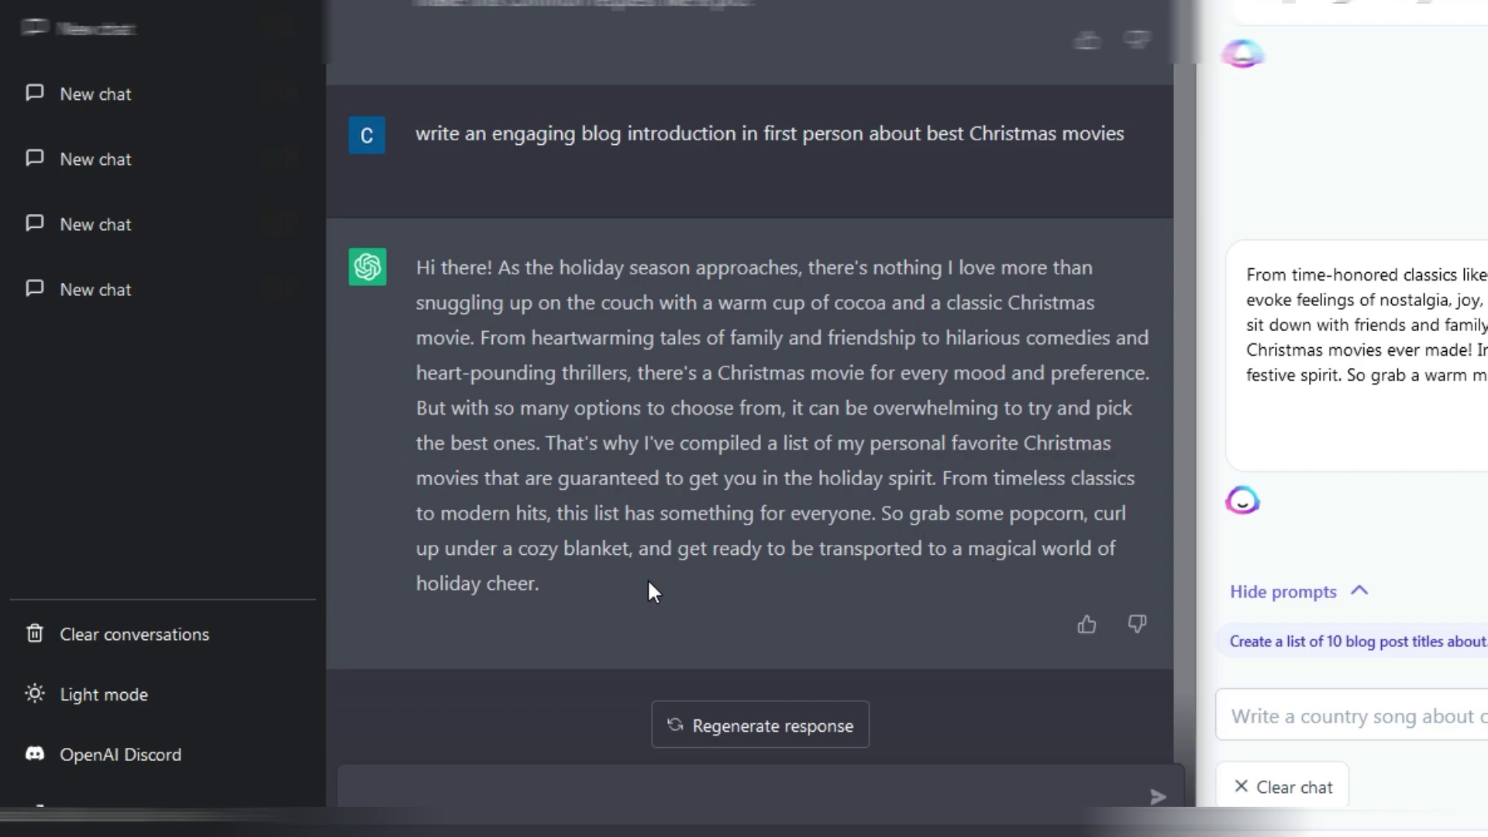
left_click_drag(415, 268, 546, 586)
key("ctrl+c")
Copy ChatGPT's Christmas movies introduction into Writer's detector and analyze it, scoring 83% human-generated.
right_click(627, 487)
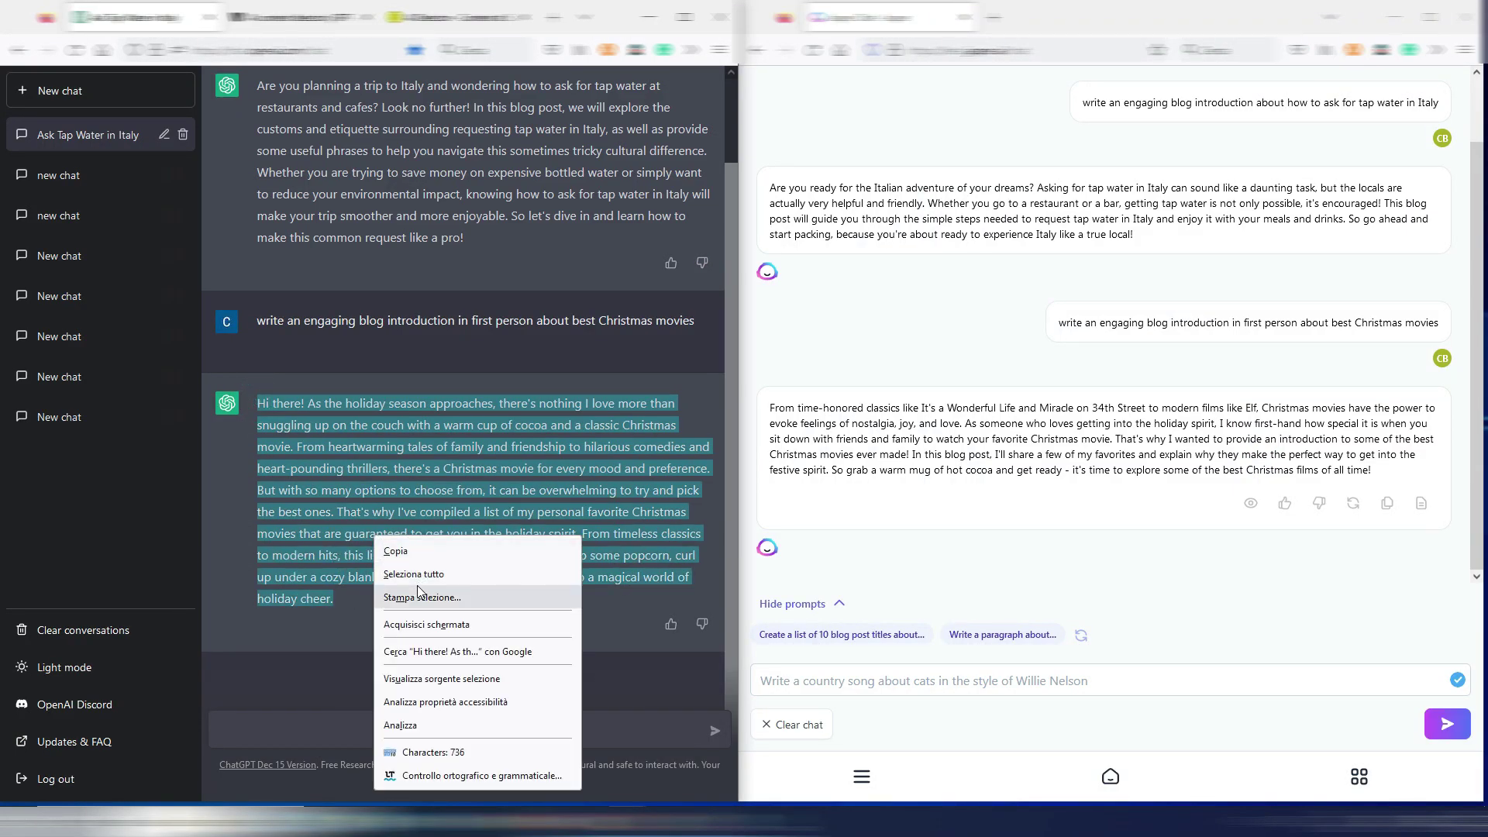
left_click(395, 550)
left_click(302, 17)
left_click(291, 320)
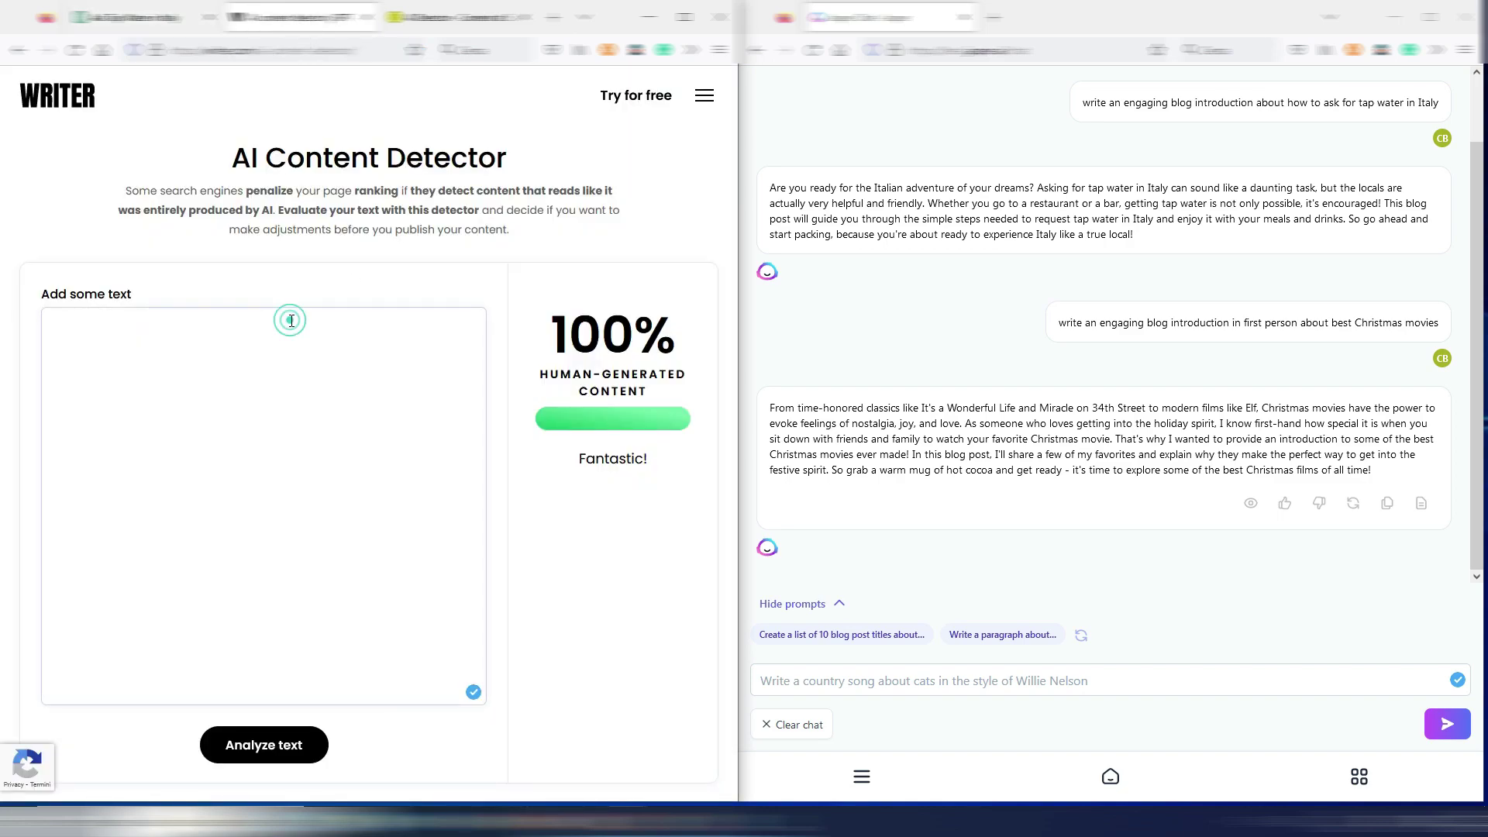
key("ctrl+v")
left_click(277, 747)
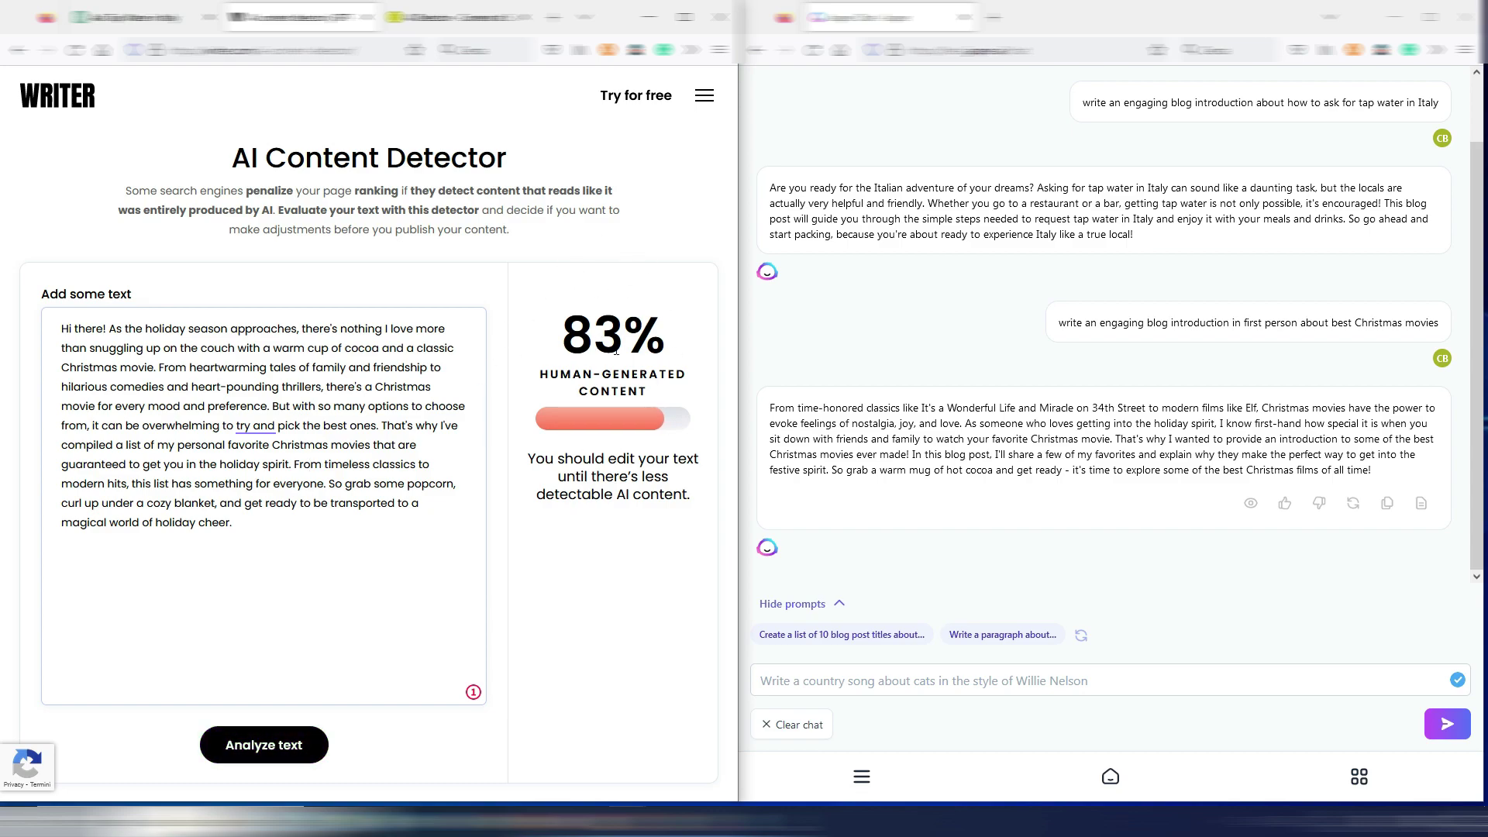
Replace the Writer text with Jasper's Christmas movies introduction and analyze it, scoring 93% human-generated.
left_click_drag(770, 408, 1401, 474)
right_click(1146, 464)
left_click(1168, 477)
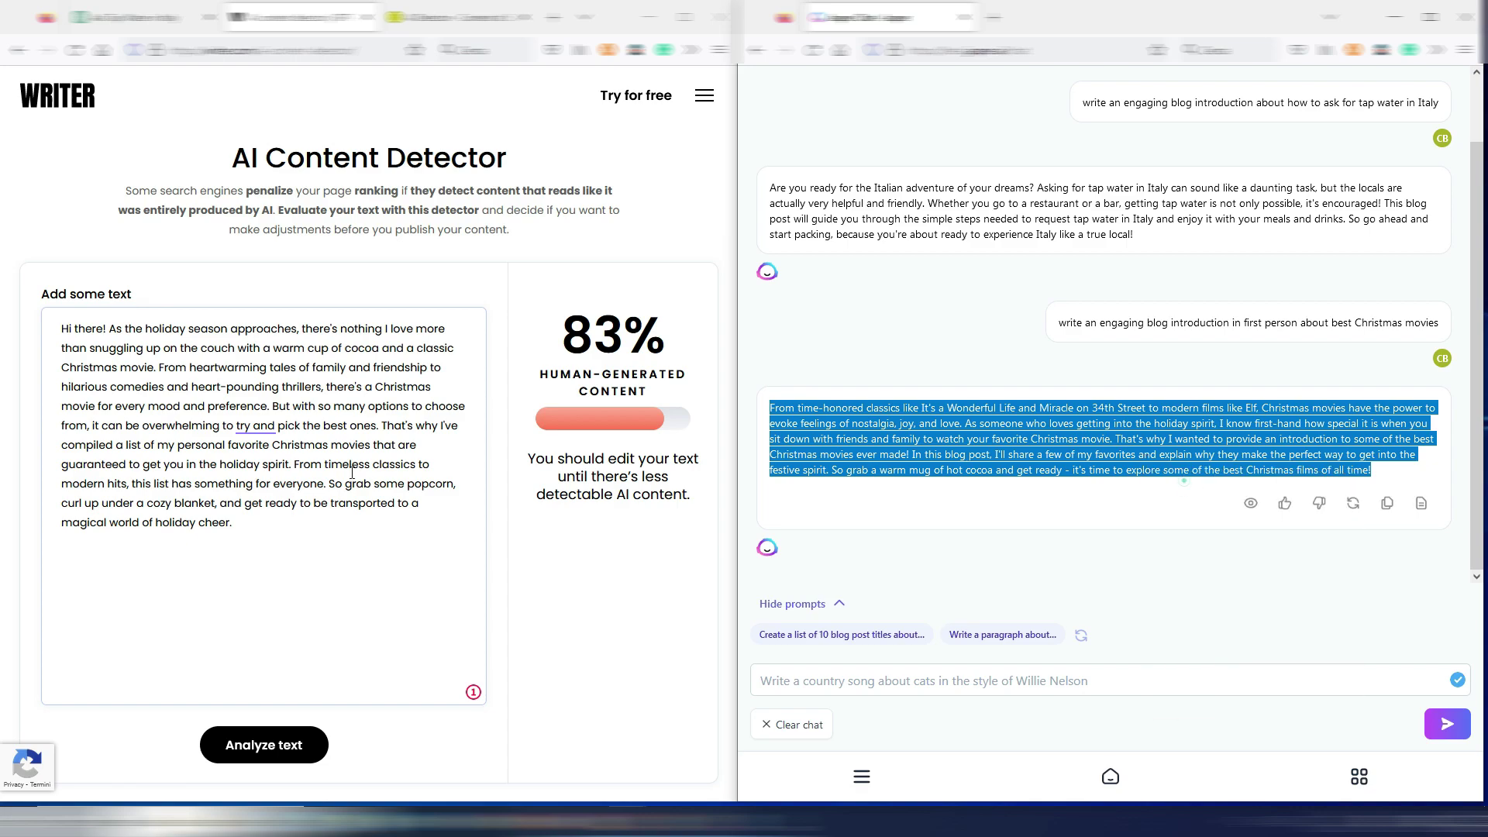
left_click(245, 528)
key("ctrl+a")
key("ctrl+c")
key("BackSpace")
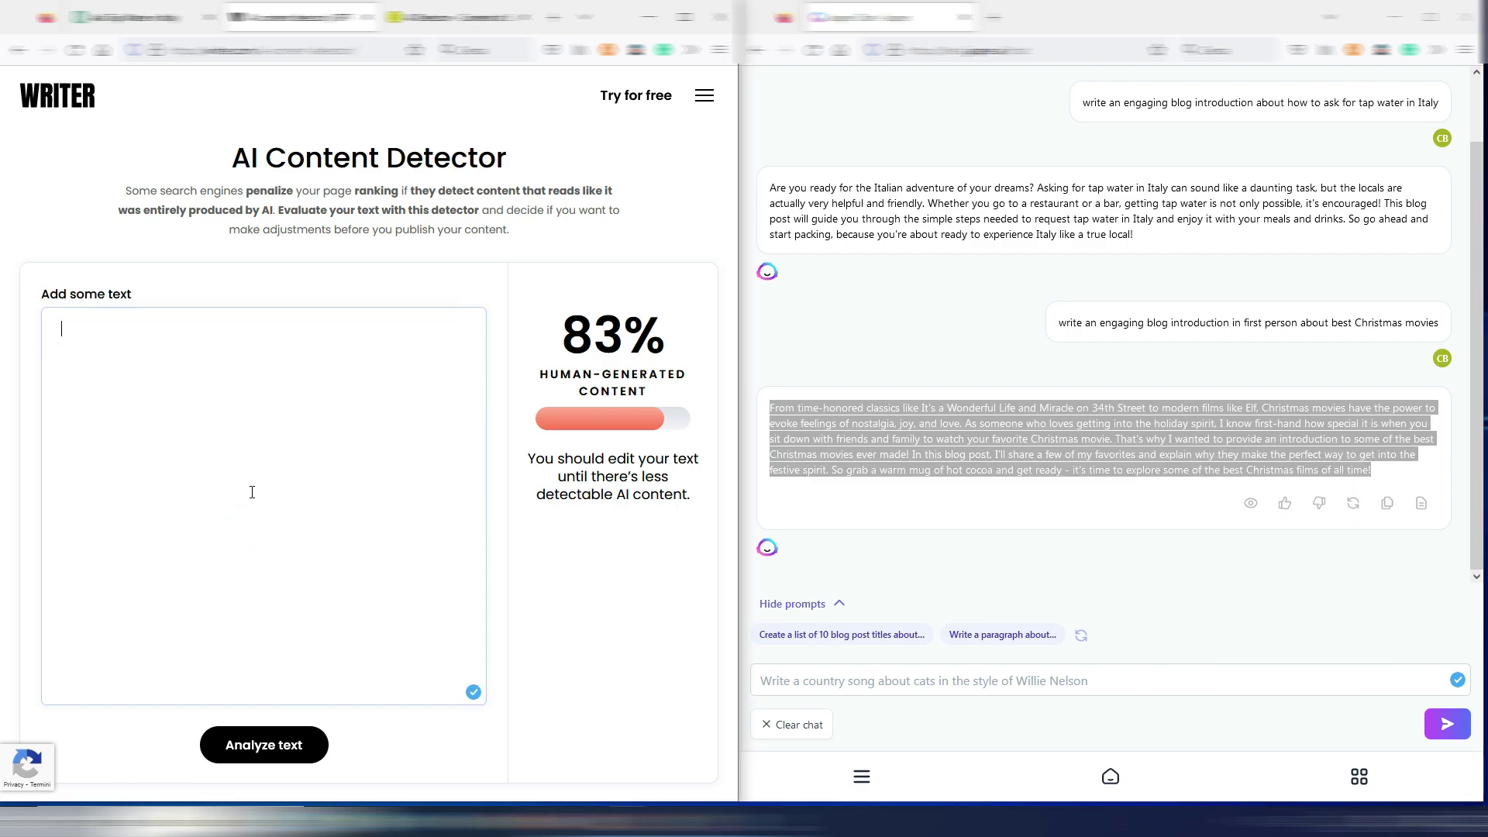
type("From time-honored classics like It's a Wonderful Life and Miracle on 34th Street to modern films like Elf, Christmas movies have the power to evoke feelings of nostalgia, joy, and love. As someone who loves getting into the holiday spirit, I know first-hand how special it is when you sit down with friends and family to watch your favorite Christmas movie. That's why I wanted to provide an introduction to some of the best Christmas movies ever made! In this blog post, I'll share a few of my favorites and explain why they make the perfect way to get into the festive spirit. So grab a warm mug of hot cocoa and get ready - it's time to explore some of the best Christmas films of all time!")
left_click(285, 752)
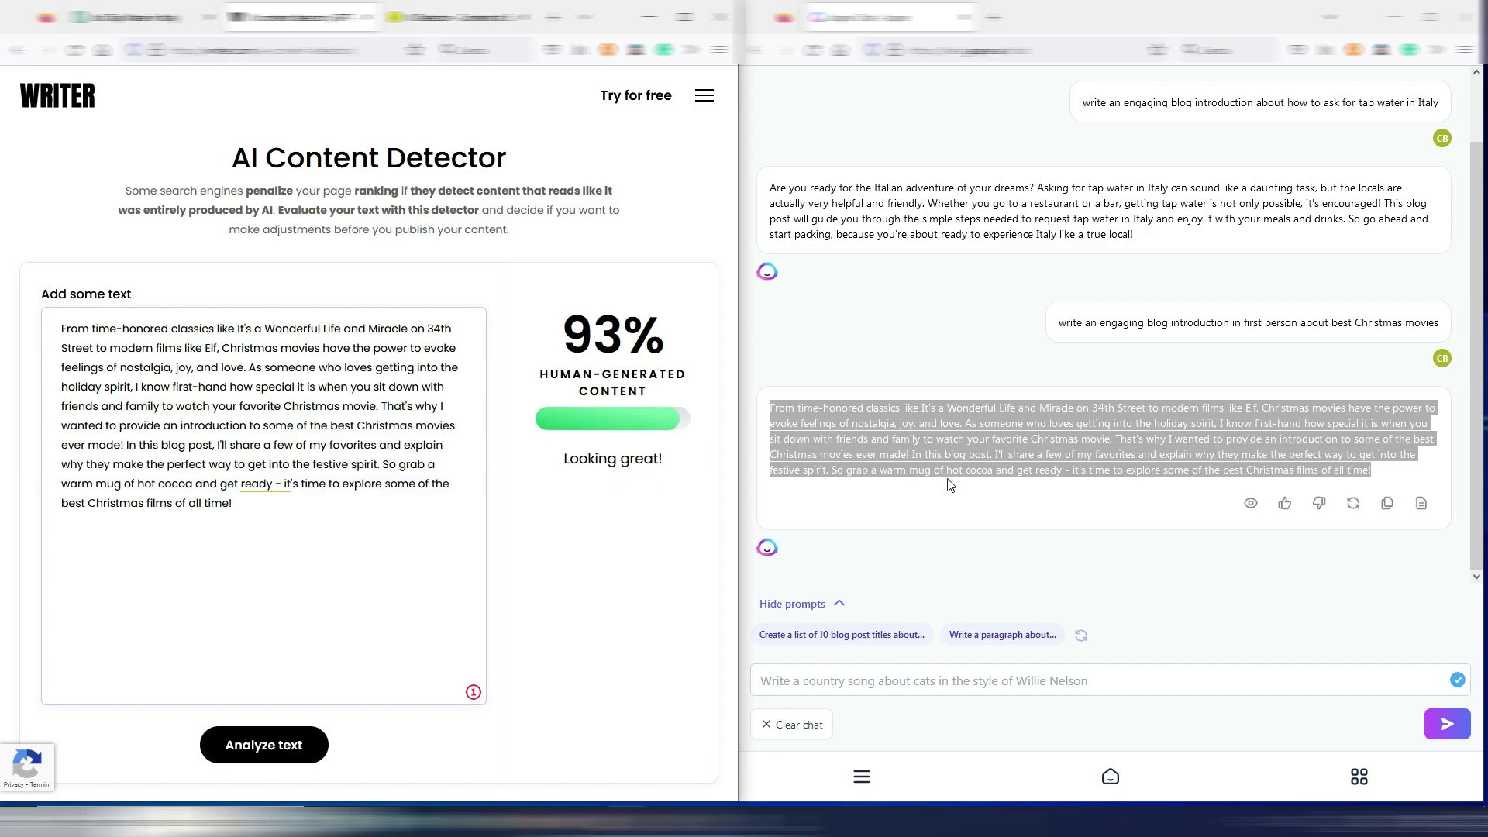
Return to the ChatGPT conversation and copy ChatGPT's Christmas movies introduction.
left_click(851, 501)
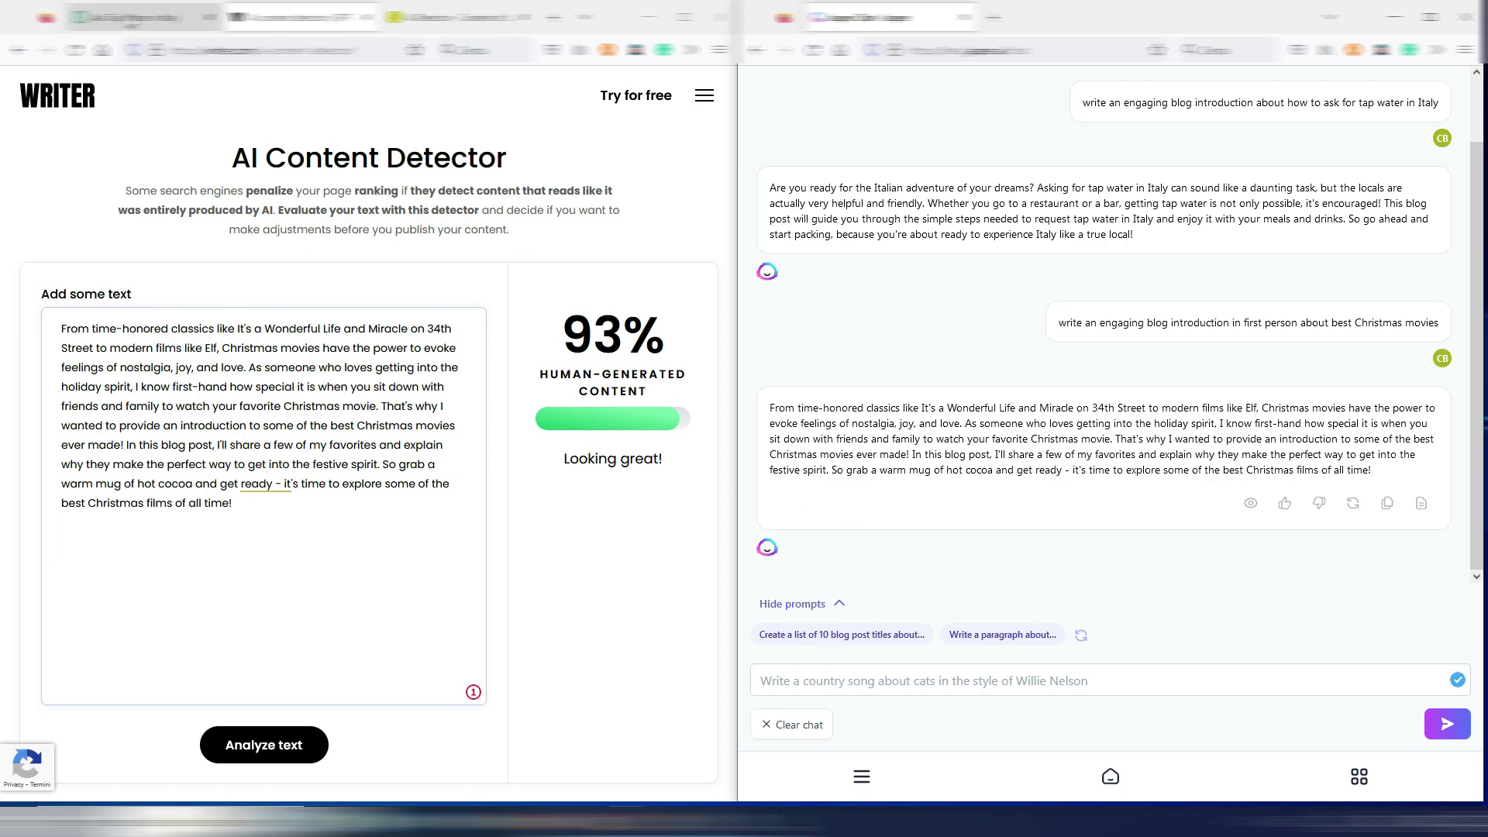
left_click(93, 17)
right_click(355, 475)
left_click(374, 485)
Paste ChatGPT's Christmas movies introduction into Content at Scale and check it: 0% human, 'Obviously AI'.
left_click(457, 17)
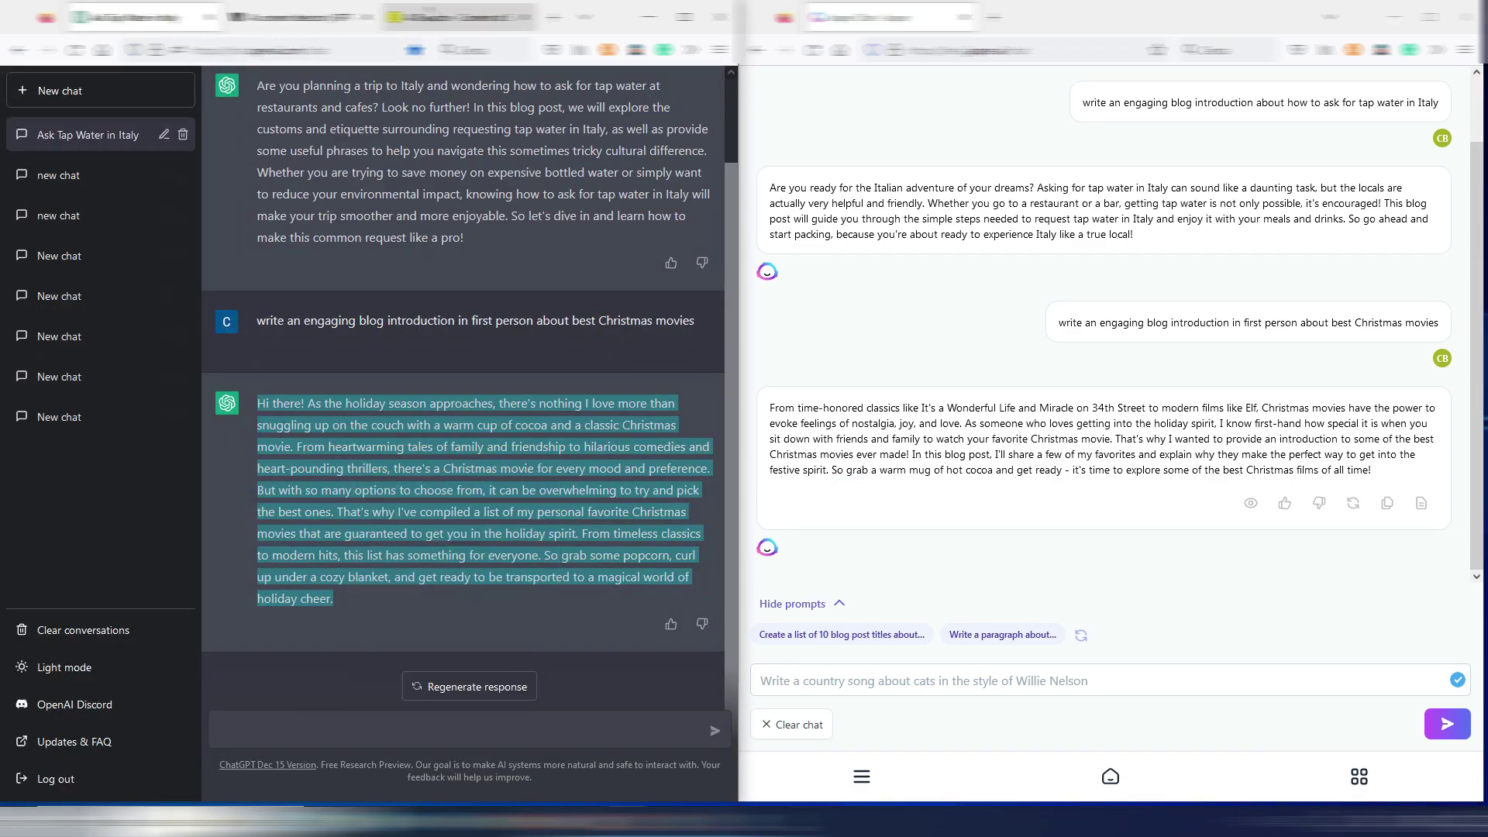
left_click(160, 500)
key("ctrl+v")
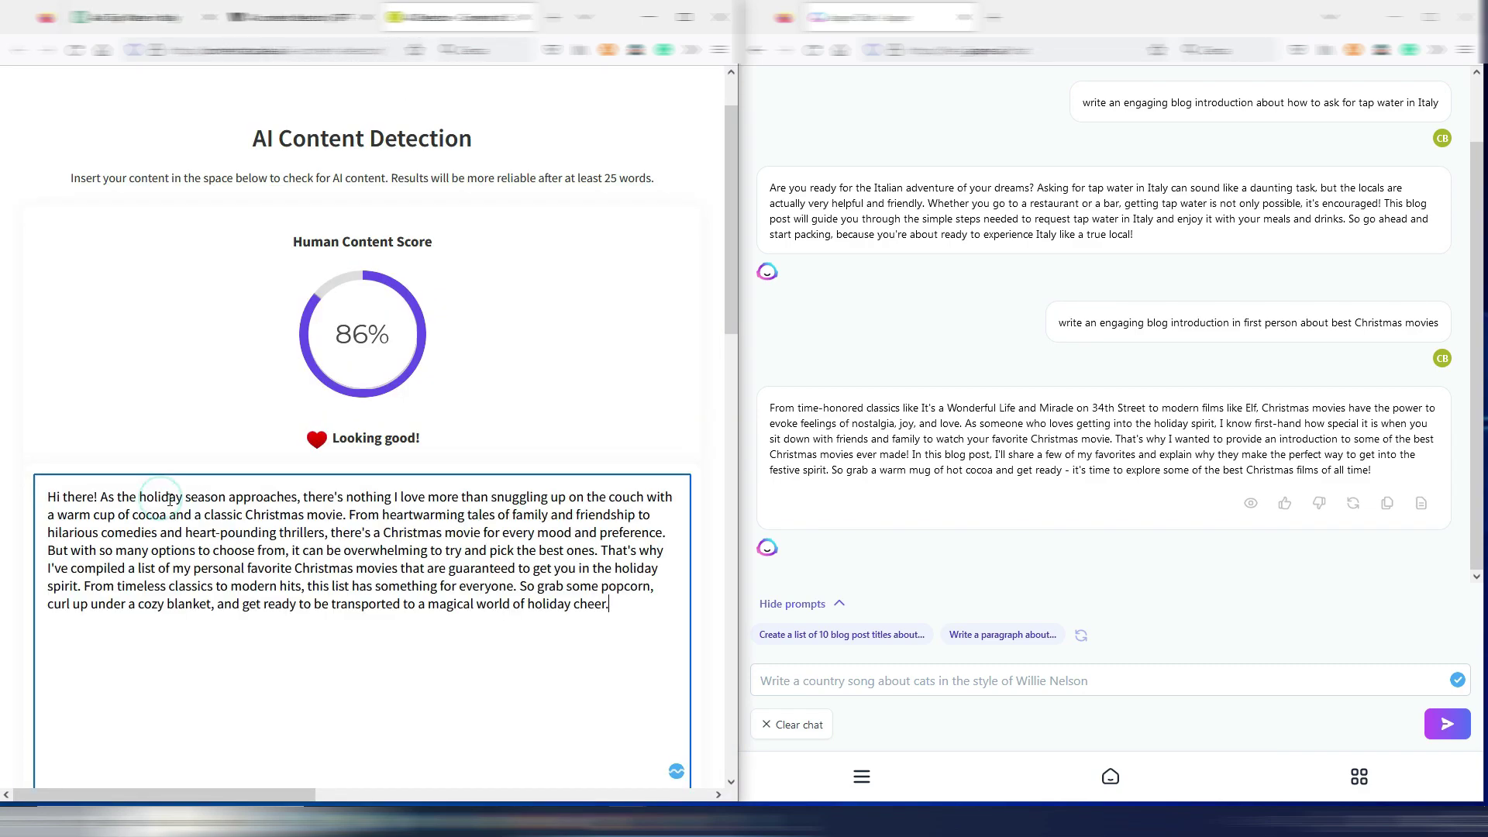
scroll(300, 535, "down", 5)
left_click(345, 653)
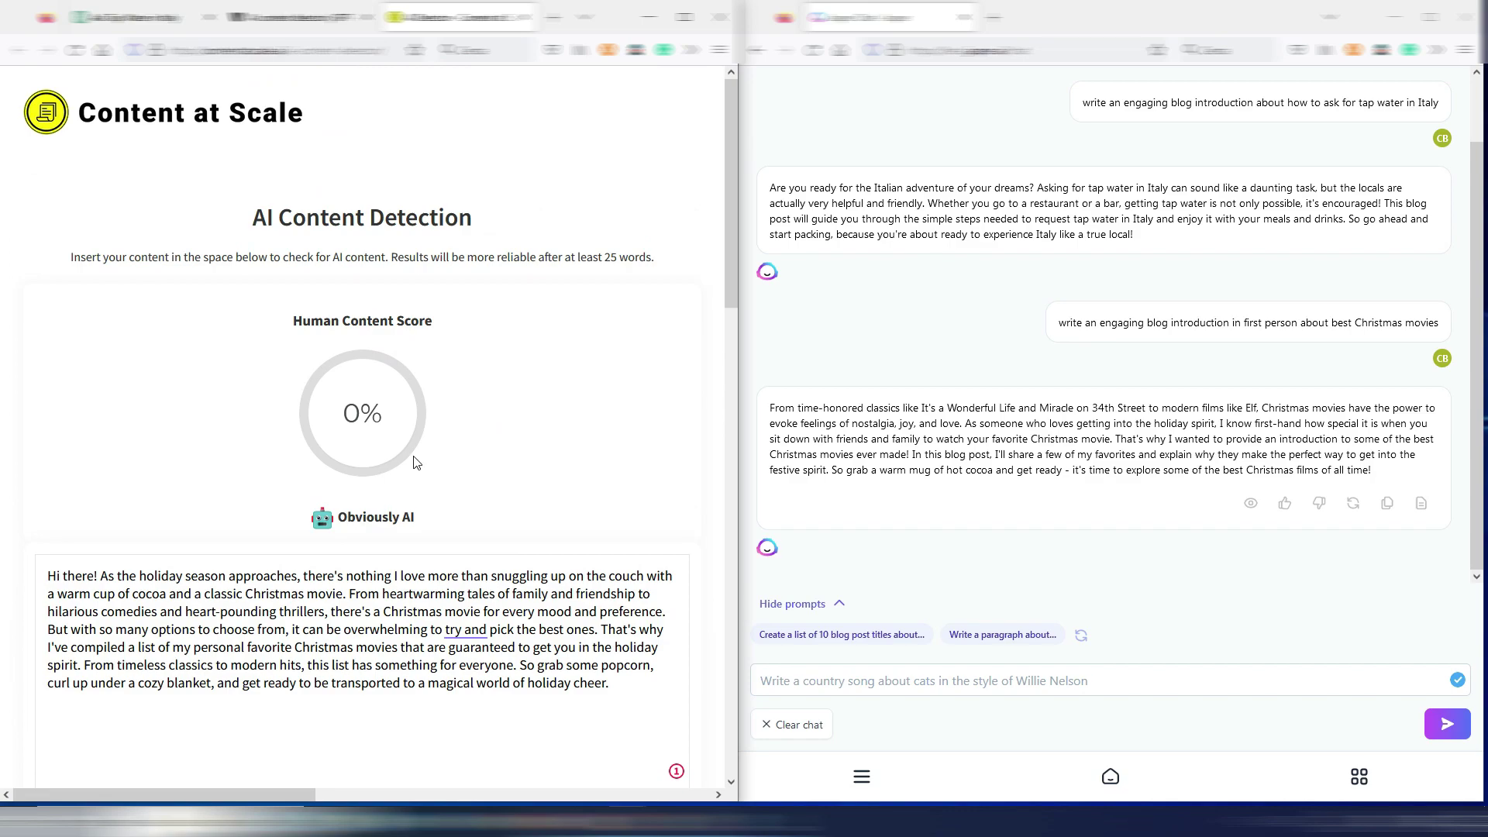
left_click_drag(341, 513, 470, 519)
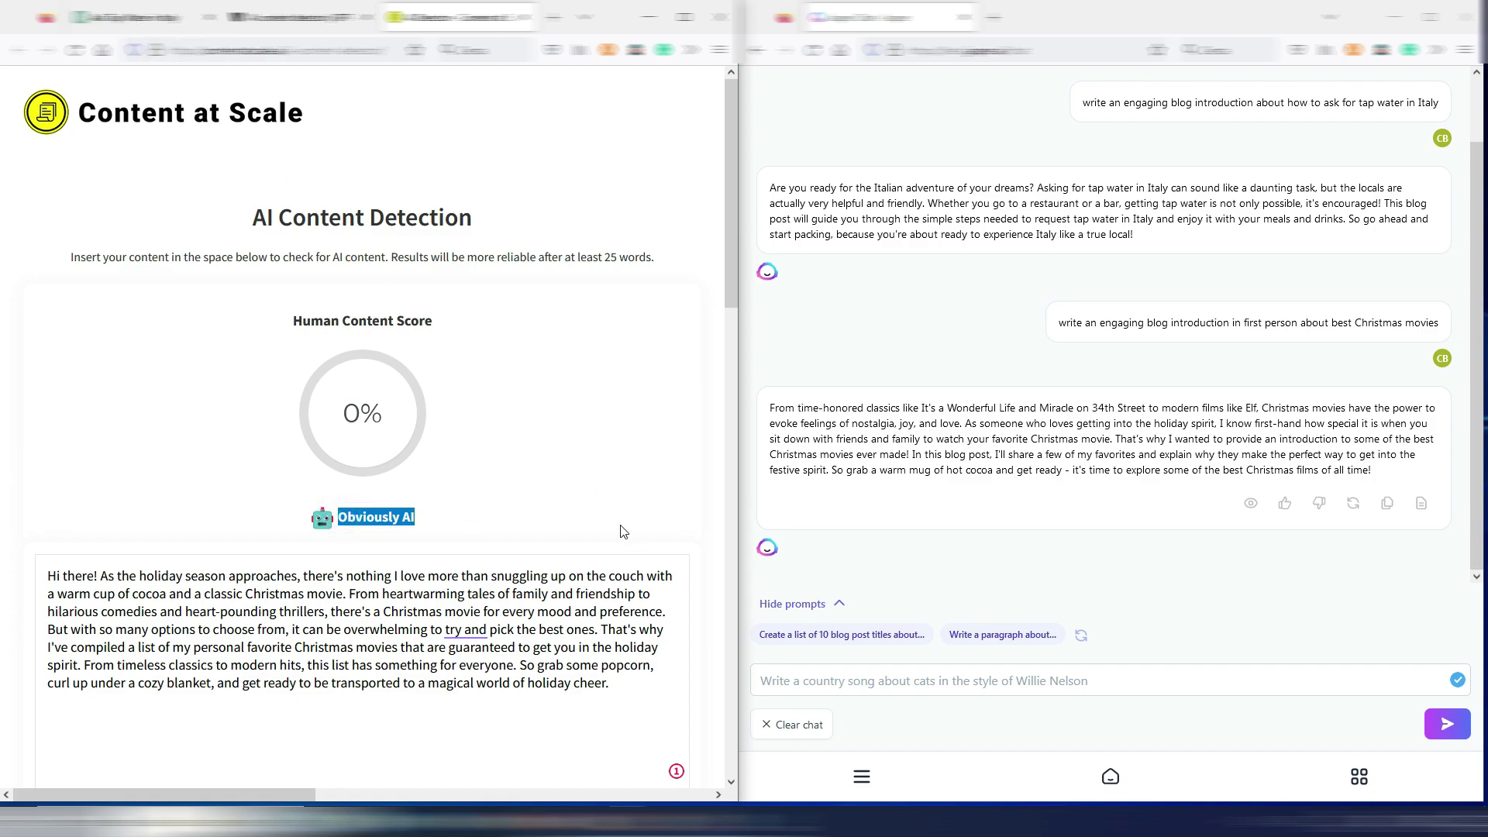
left_click(583, 473)
left_click_drag(1379, 474, 770, 410)
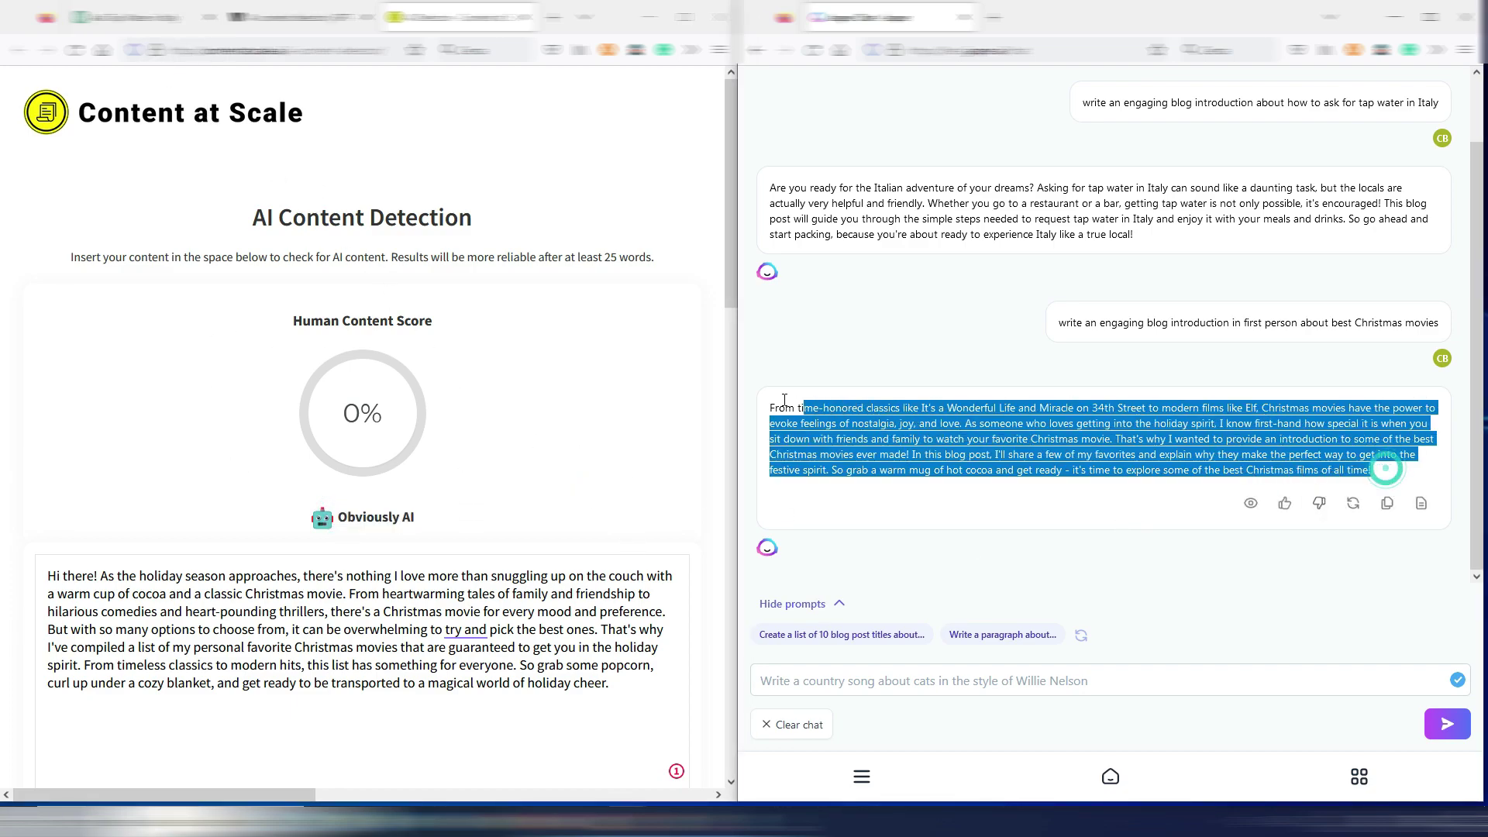
Swap Jasper's Christmas movies introduction into Content at Scale and check it: 94% human, 'Looks great!'.
key("ctrl+c")
left_click(642, 687)
key("ctrl+a")
key("ctrl+v")
scroll(359, 634, "down", 5)
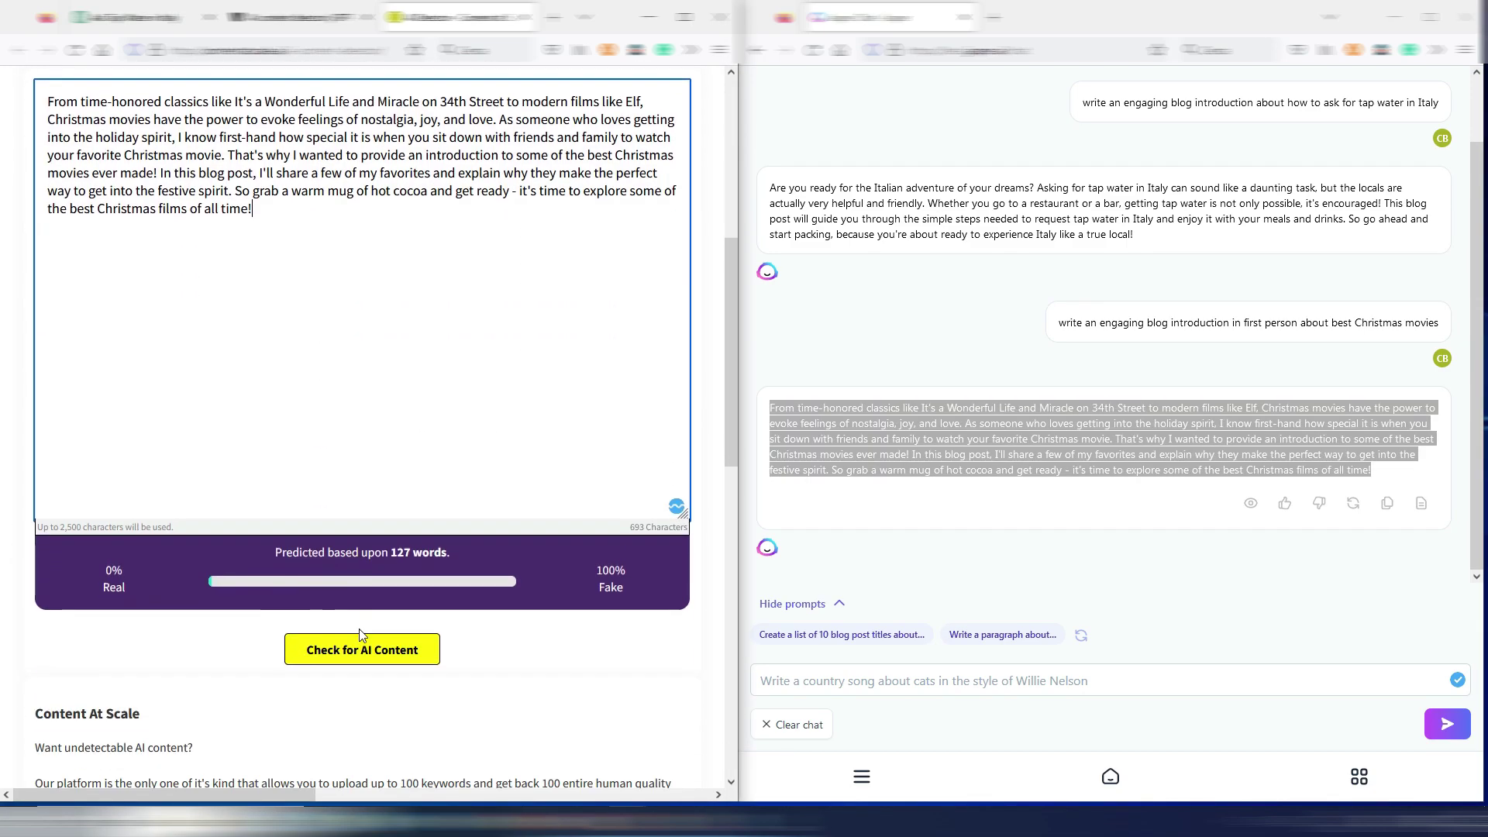
left_click(360, 639)
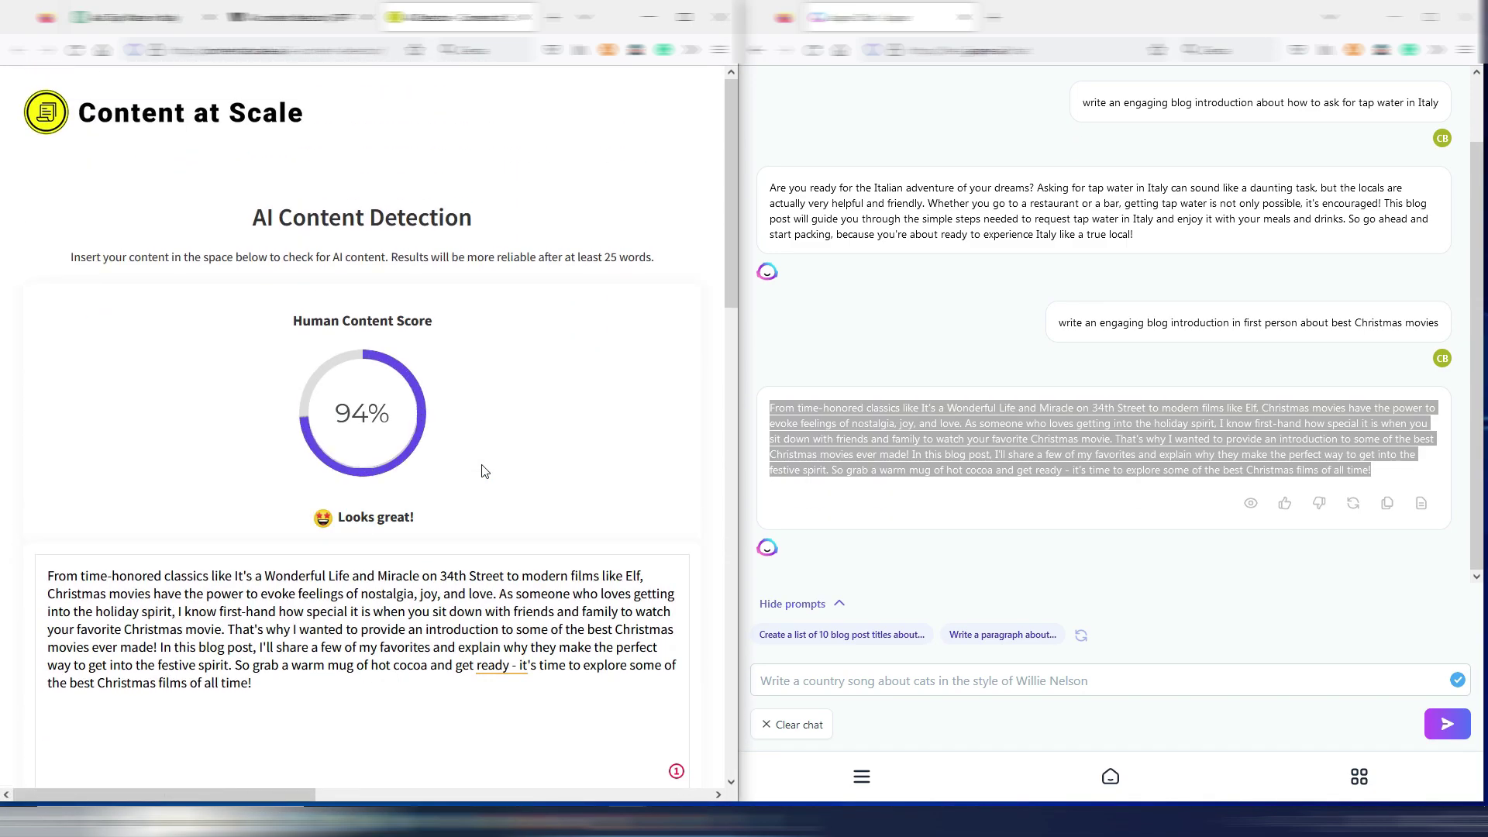
left_click(907, 515)
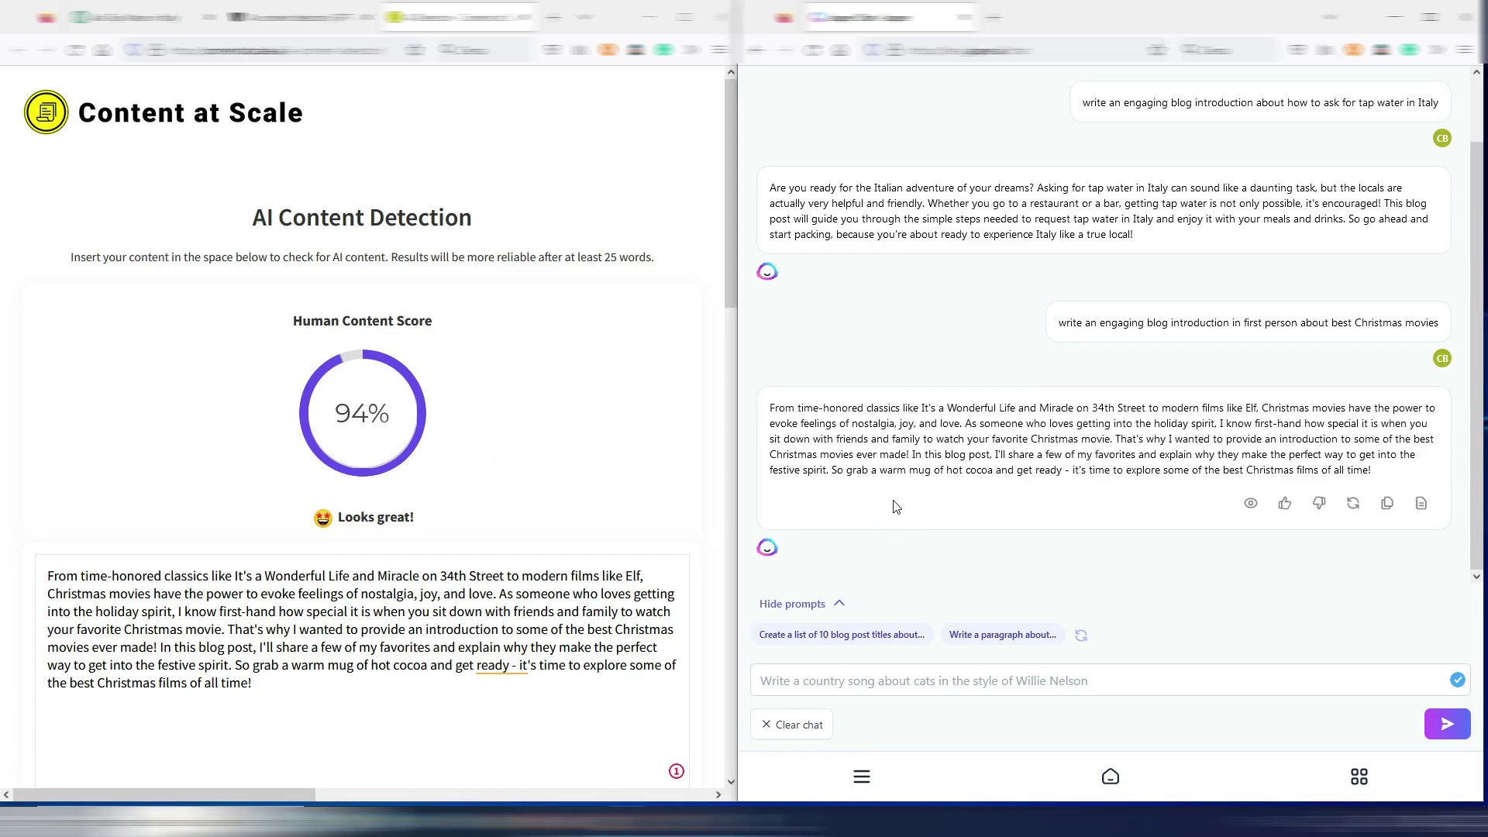
Paste the detailed conversational-tone outline request into both ChatGPT and Jasper Chat and send it to each.
key("ctrl+1")
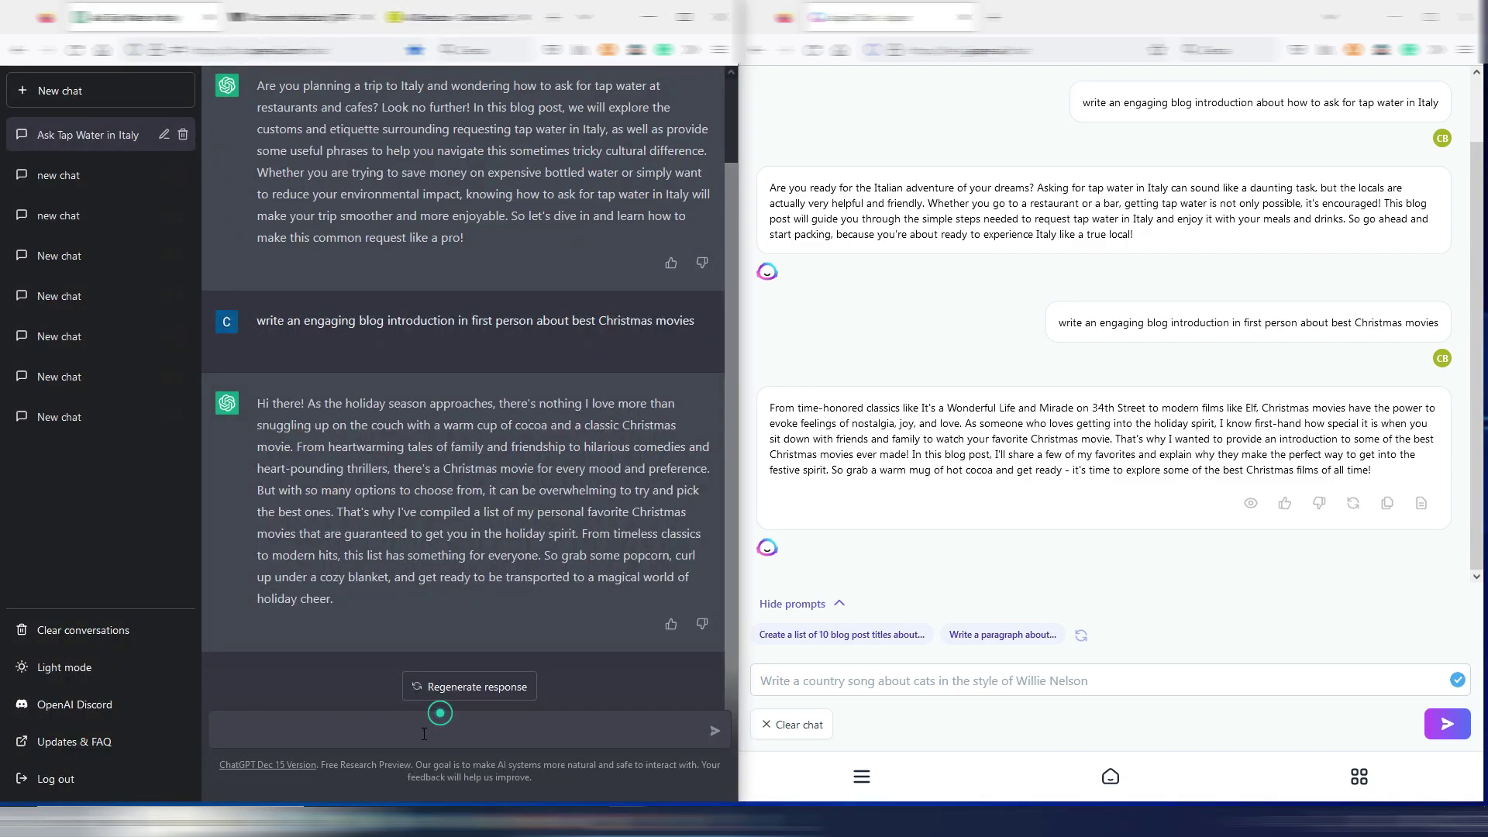
left_click(423, 730)
key("ctrl+v")
left_click(794, 679)
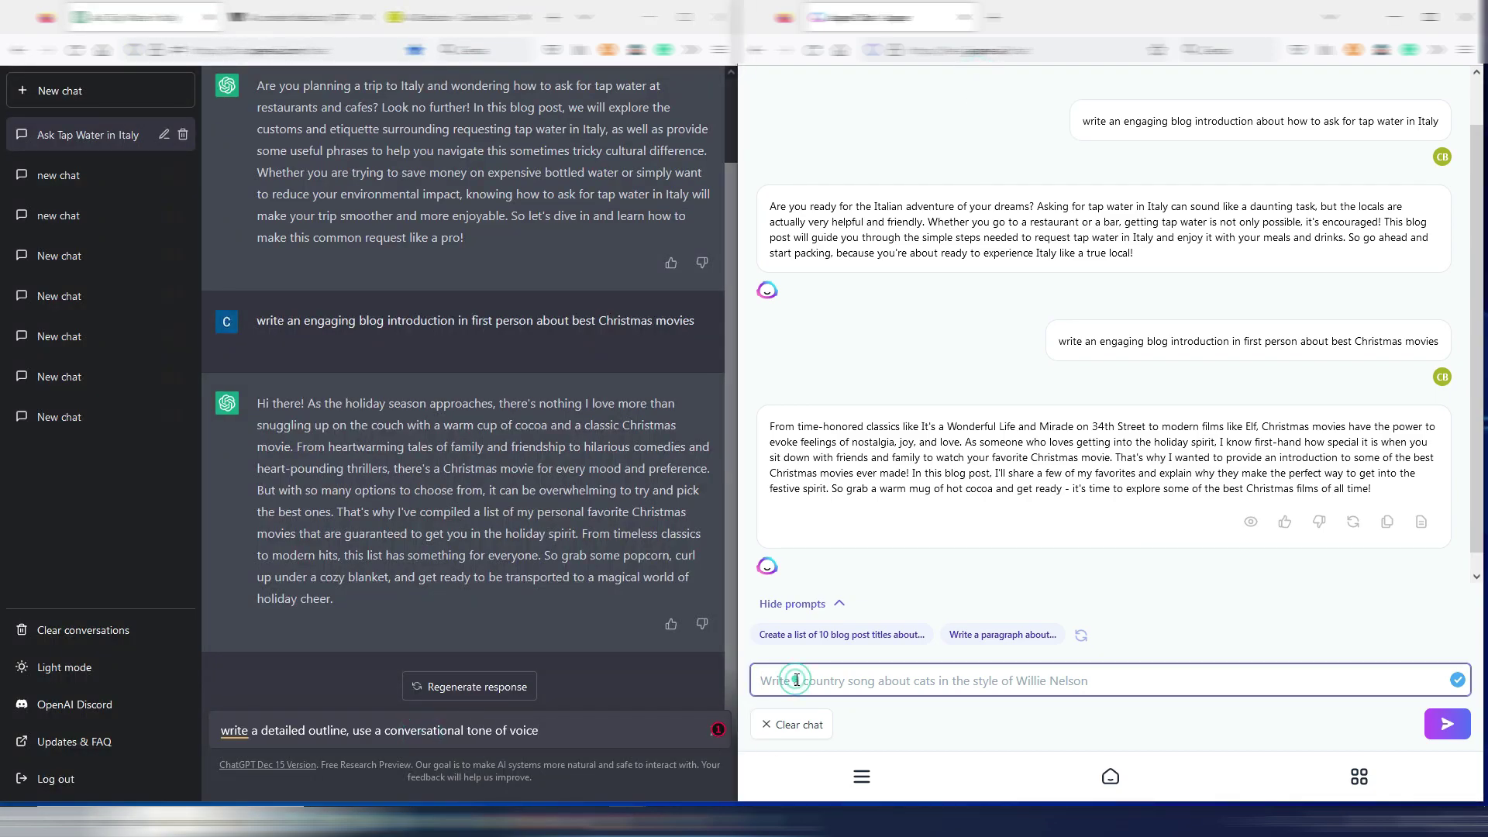
key("ctrl+v")
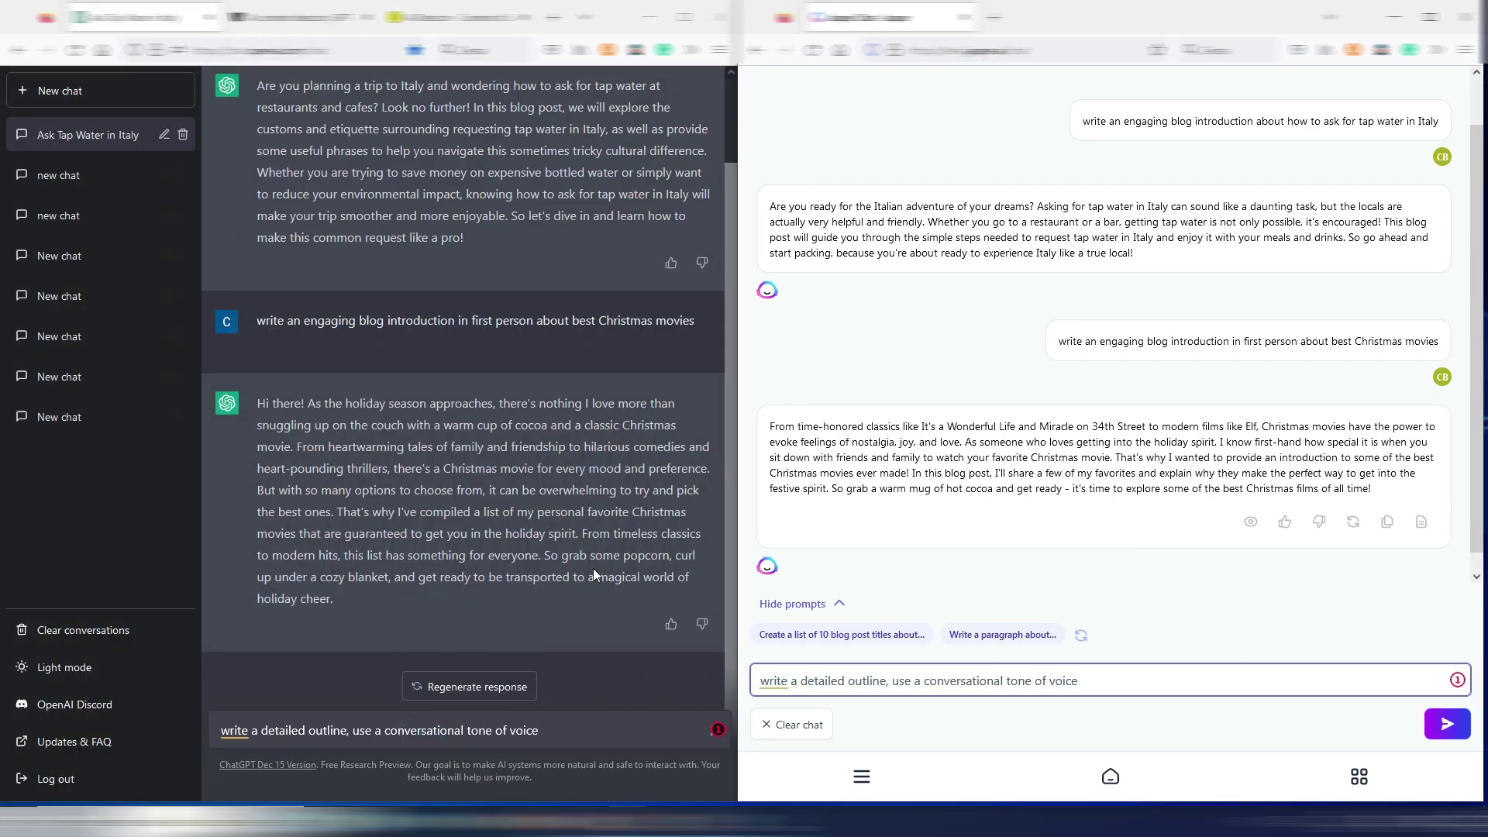
left_click(542, 730)
key("Return")
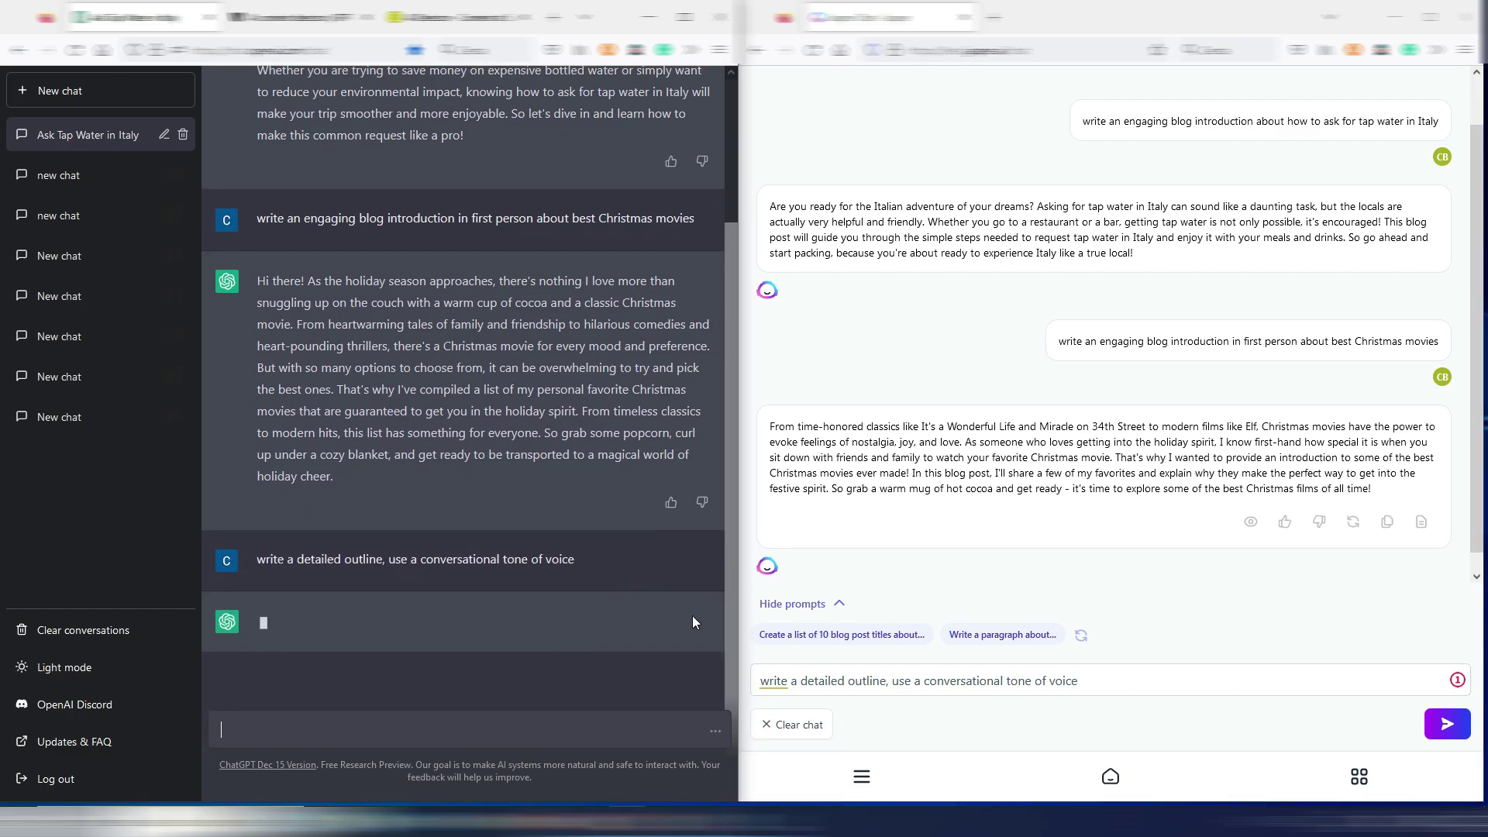
left_click(1448, 727)
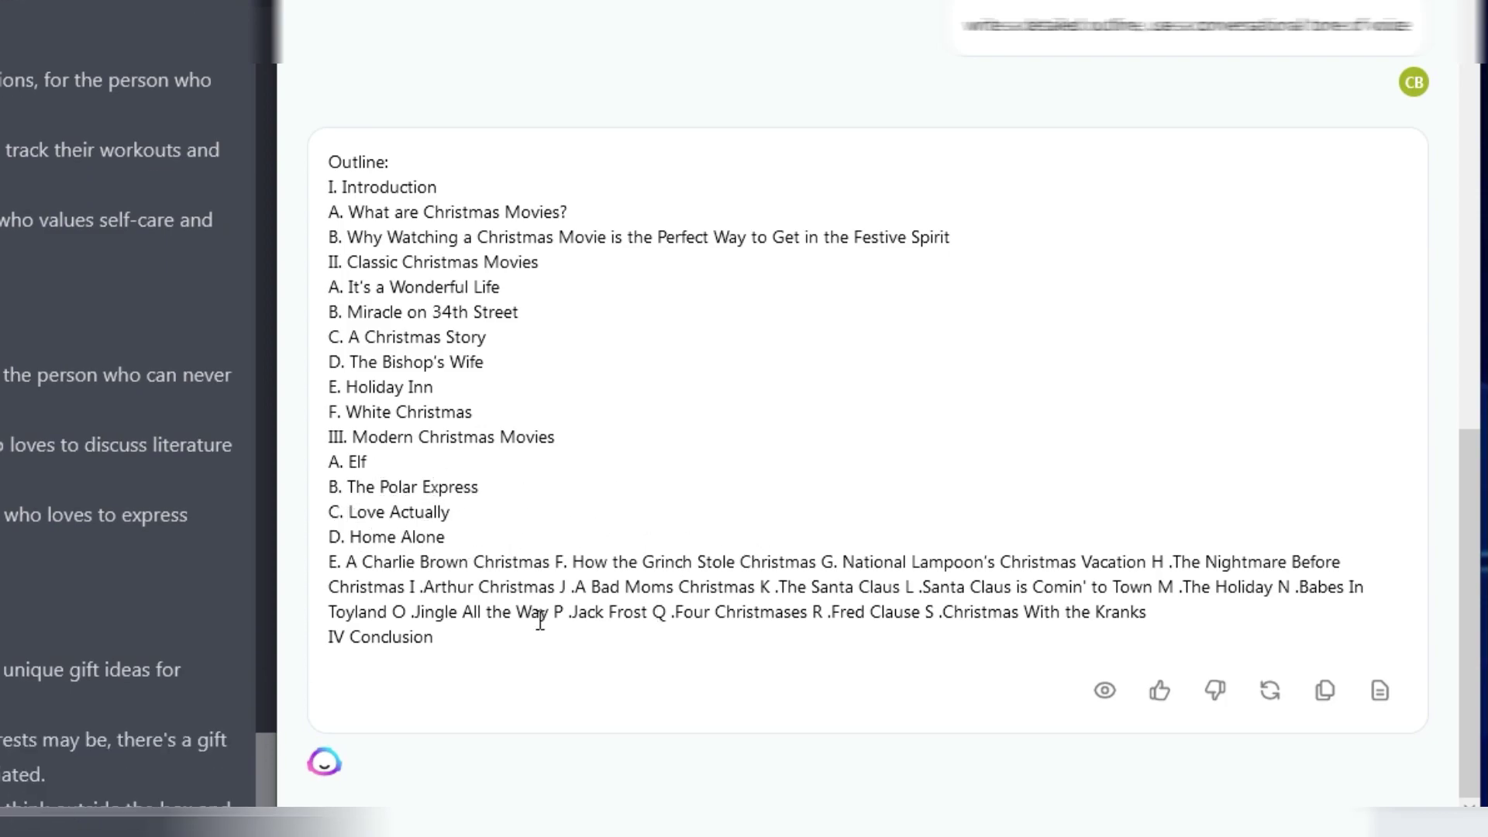
Highlight Jasper's run-on item E film list, then bring ChatGPT's gift-ideas outline back into view.
left_click_drag(345, 562, 1217, 614)
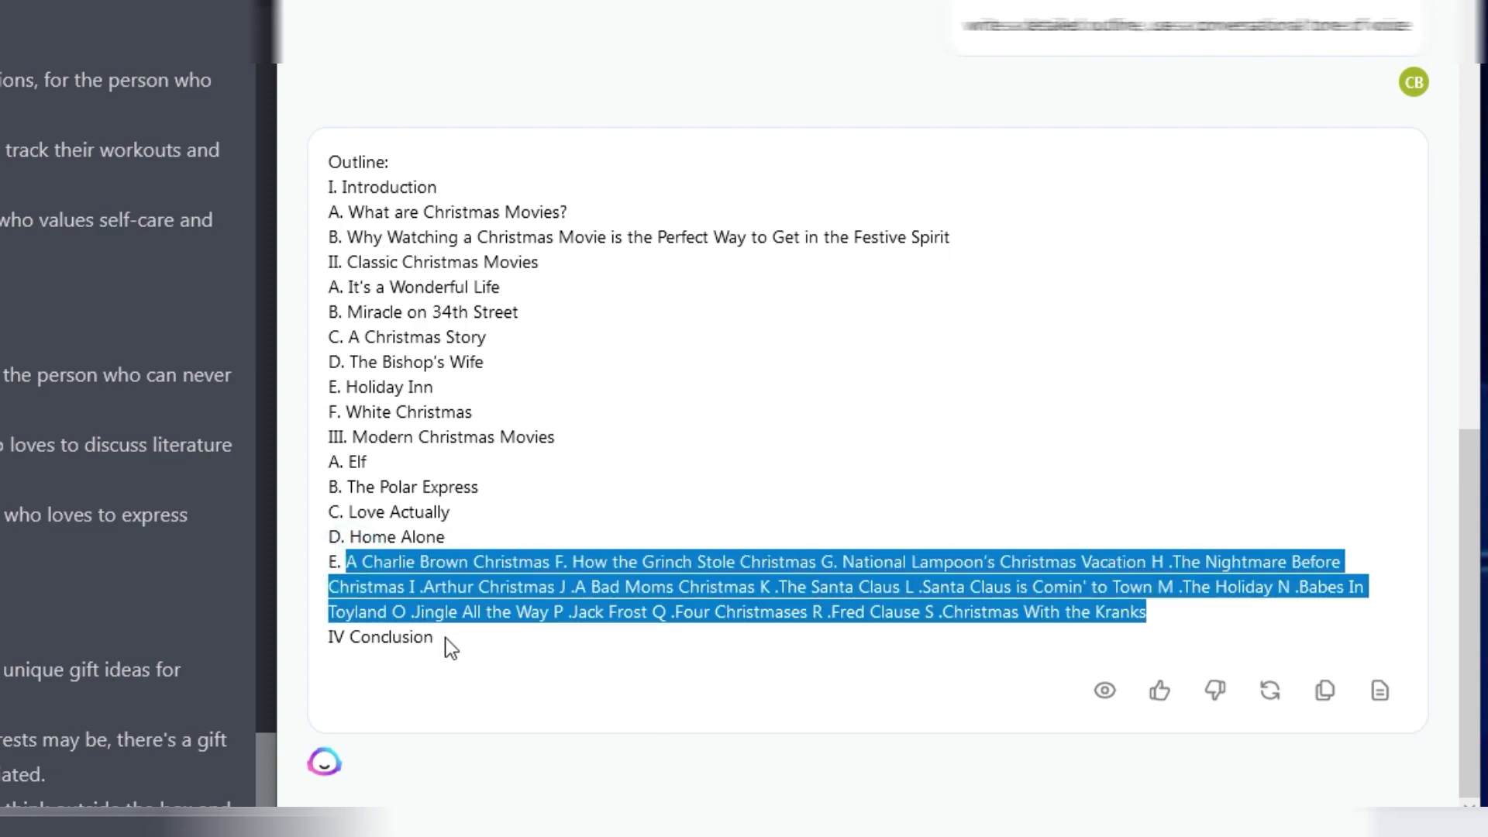
left_click(533, 467)
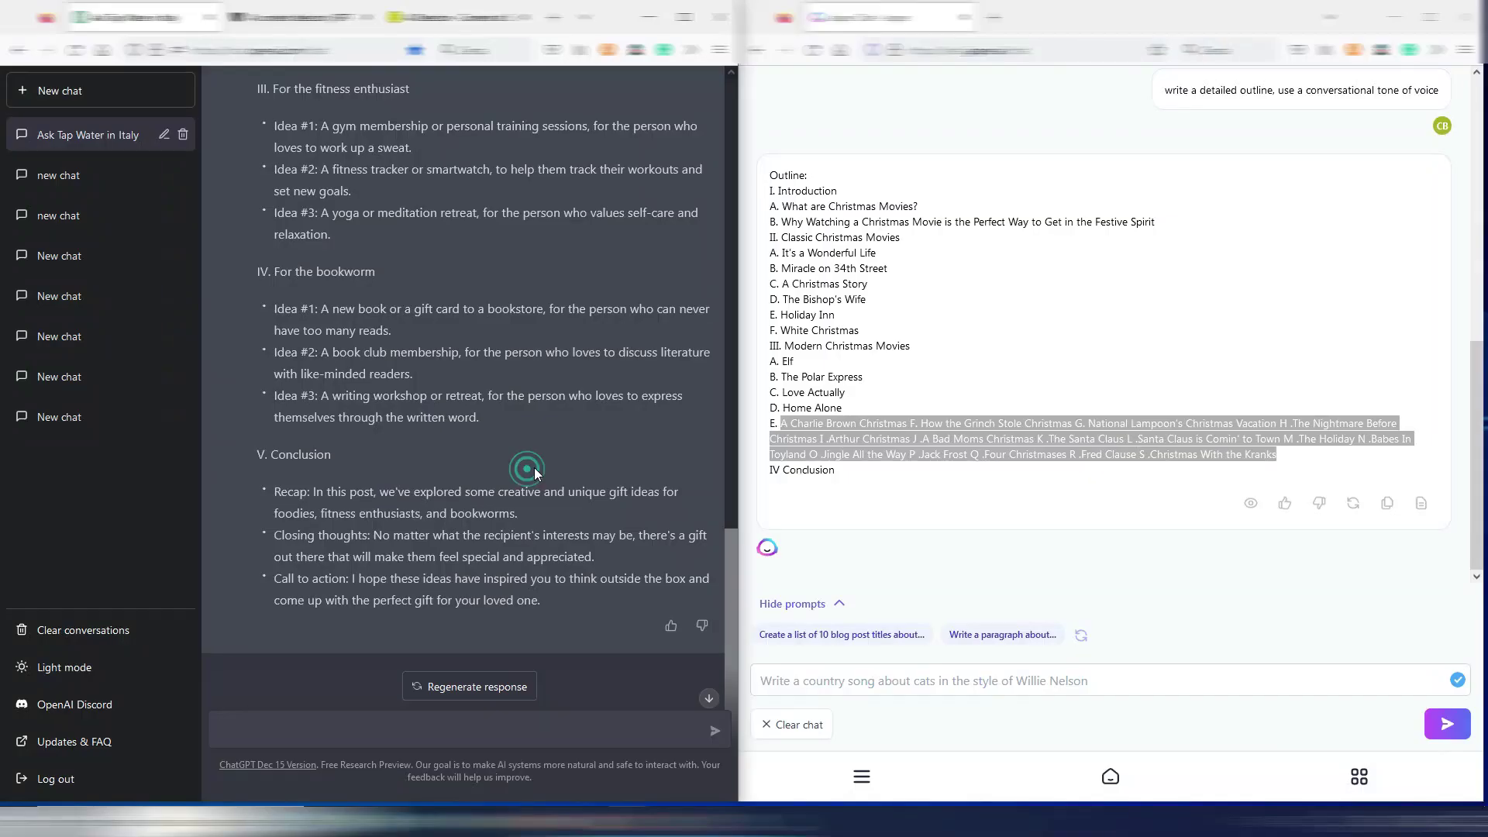
scroll(534, 467, "up", 6)
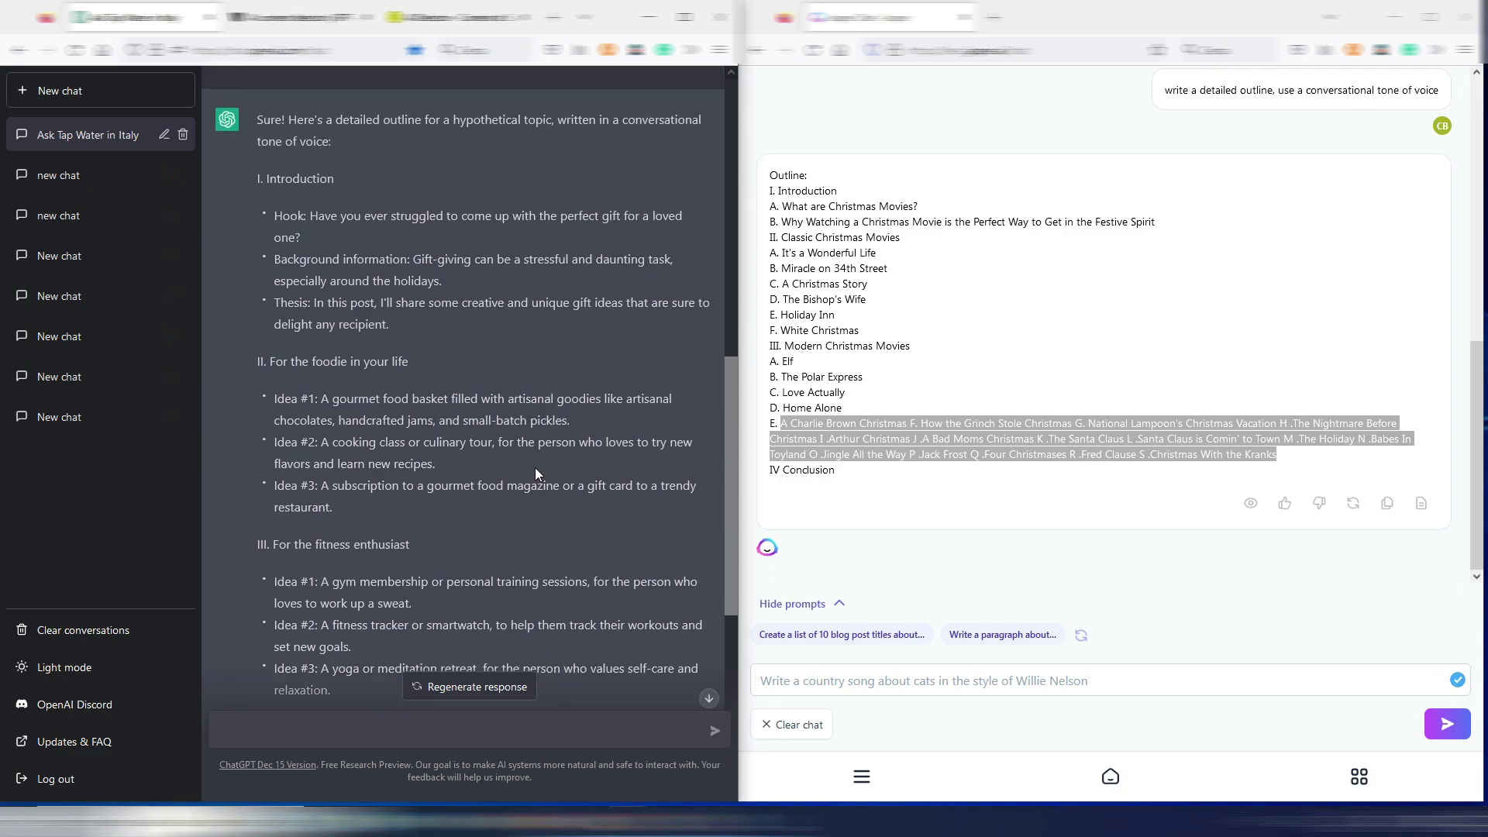
scroll(537, 464, "up", 1)
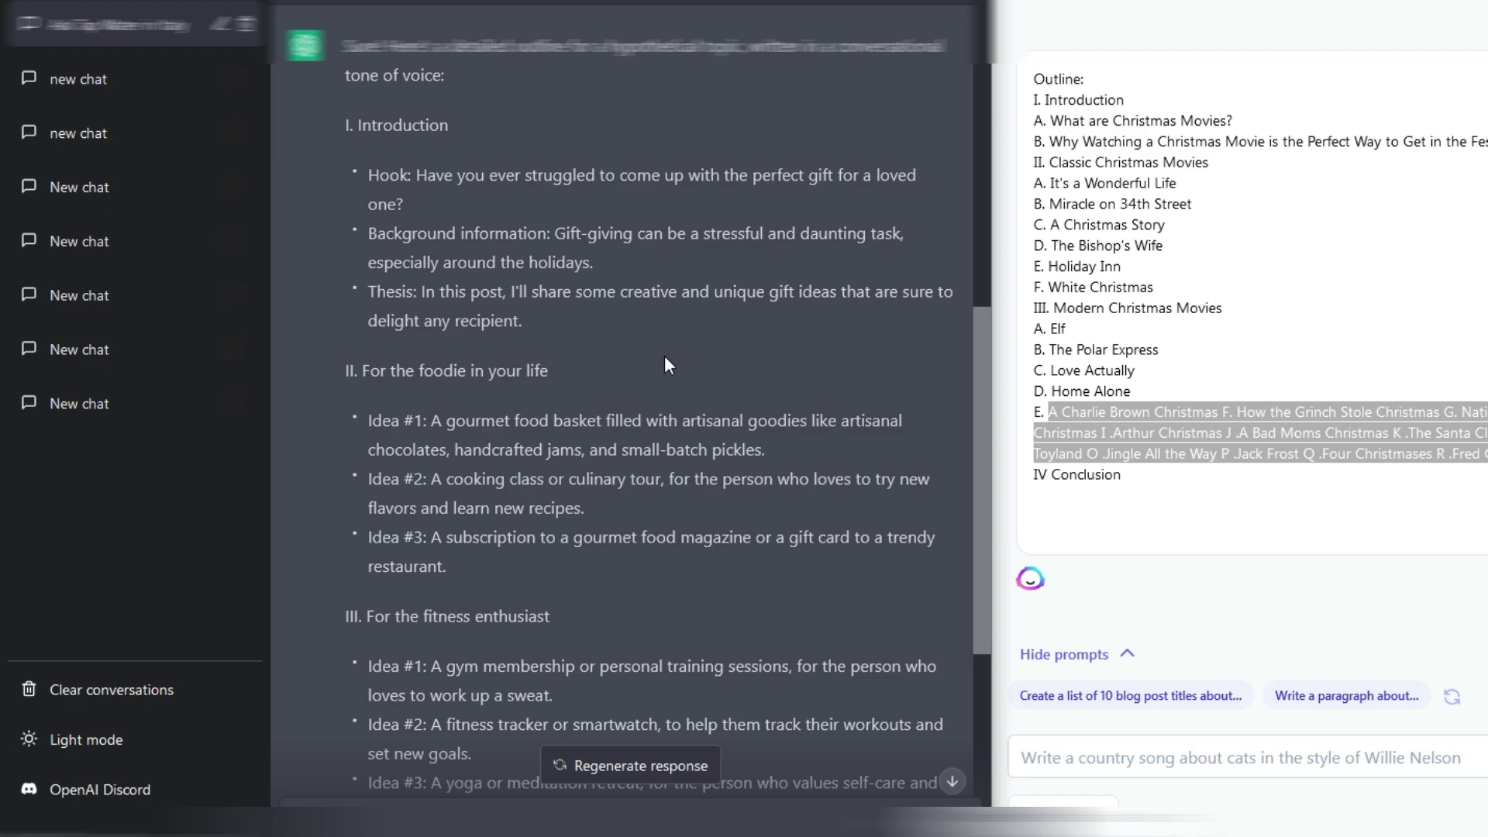
scroll(665, 358, "down", 2)
scroll(665, 358, "down", 7)
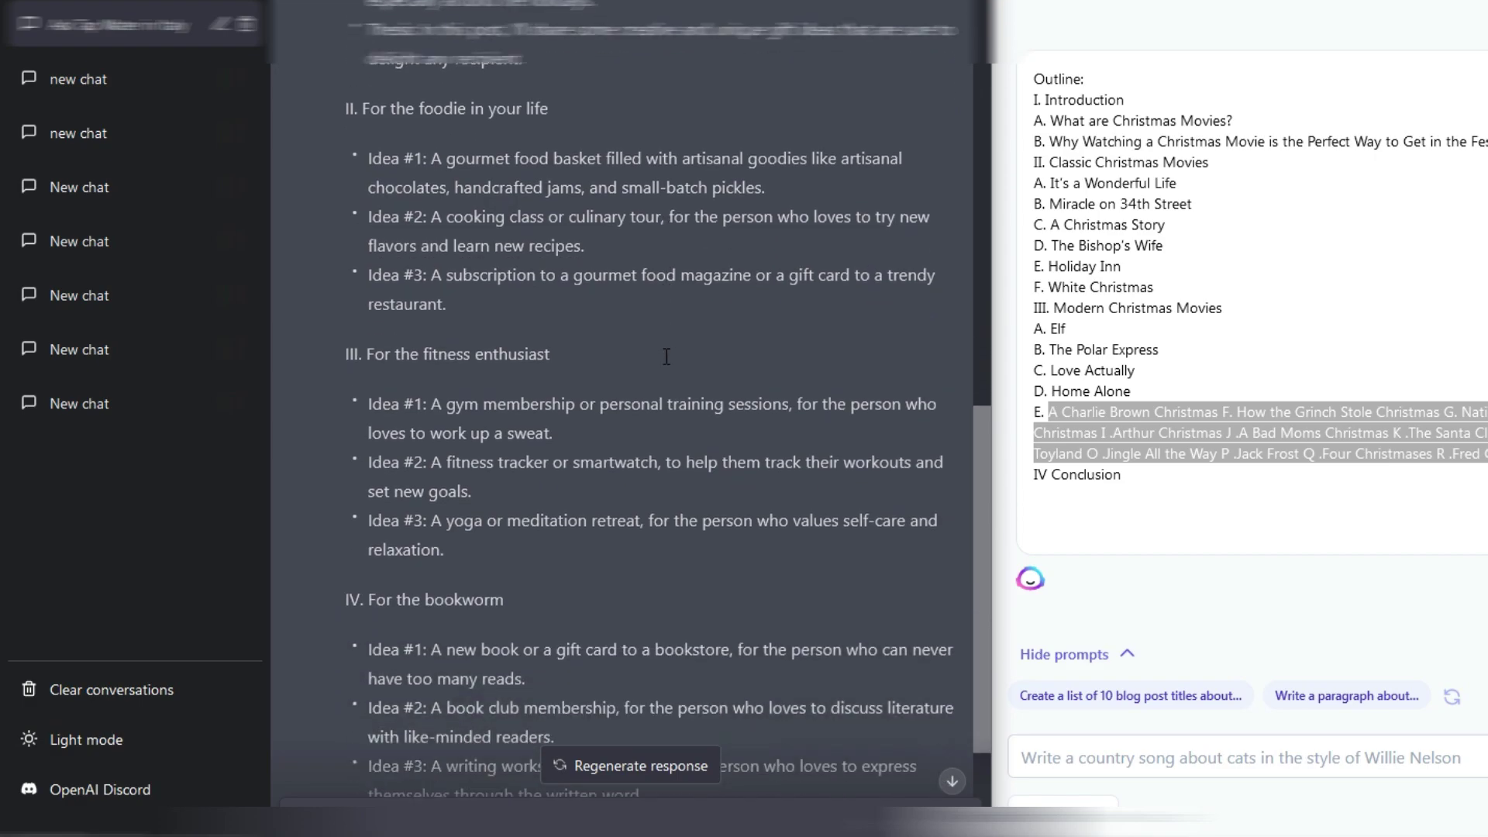
scroll(665, 361, "up", 10)
scroll(643, 341, "up", 7)
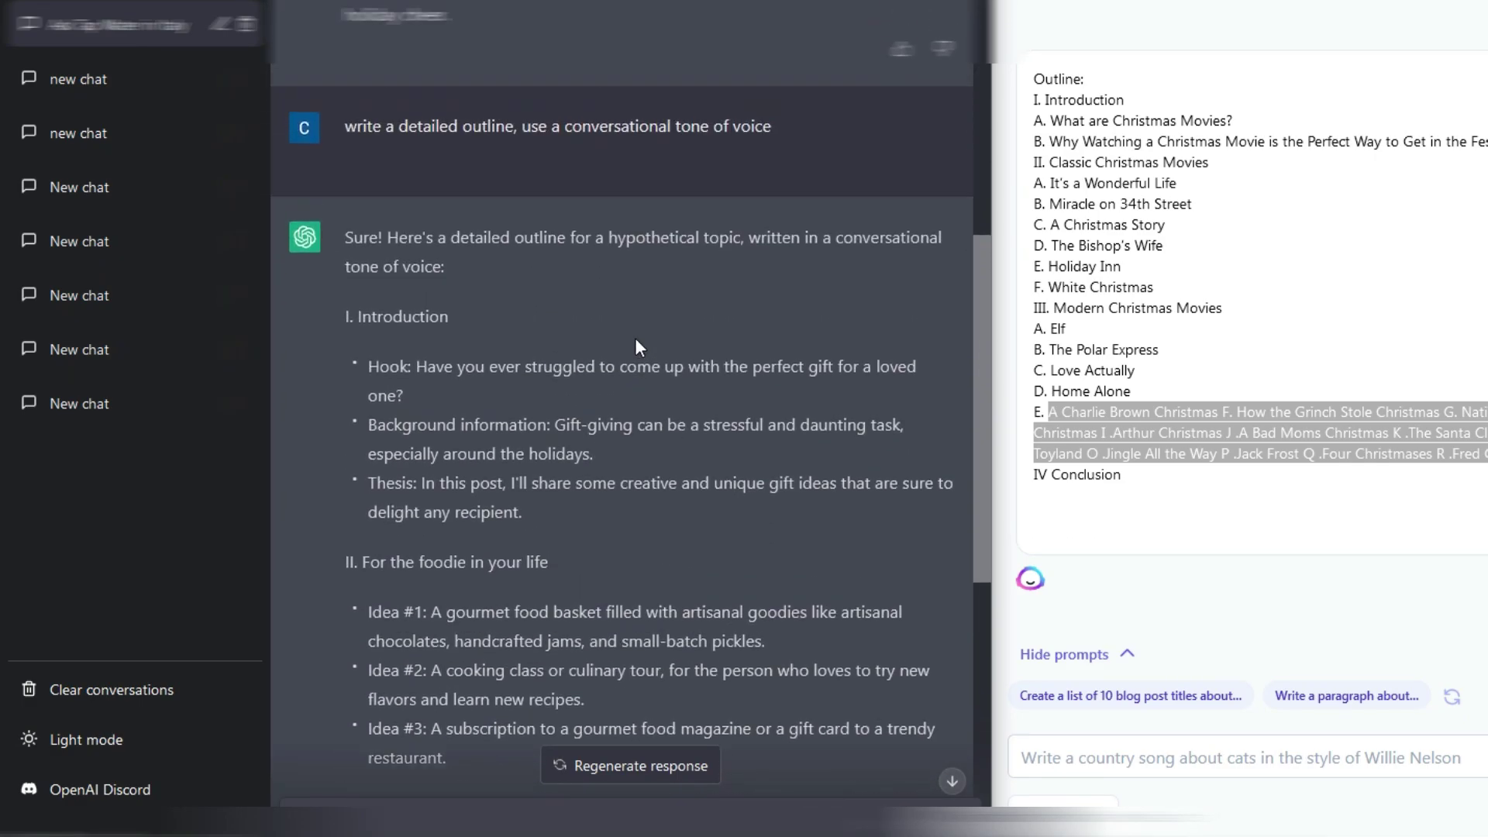
scroll(597, 310, "up", 2)
scroll(597, 310, "up", 1)
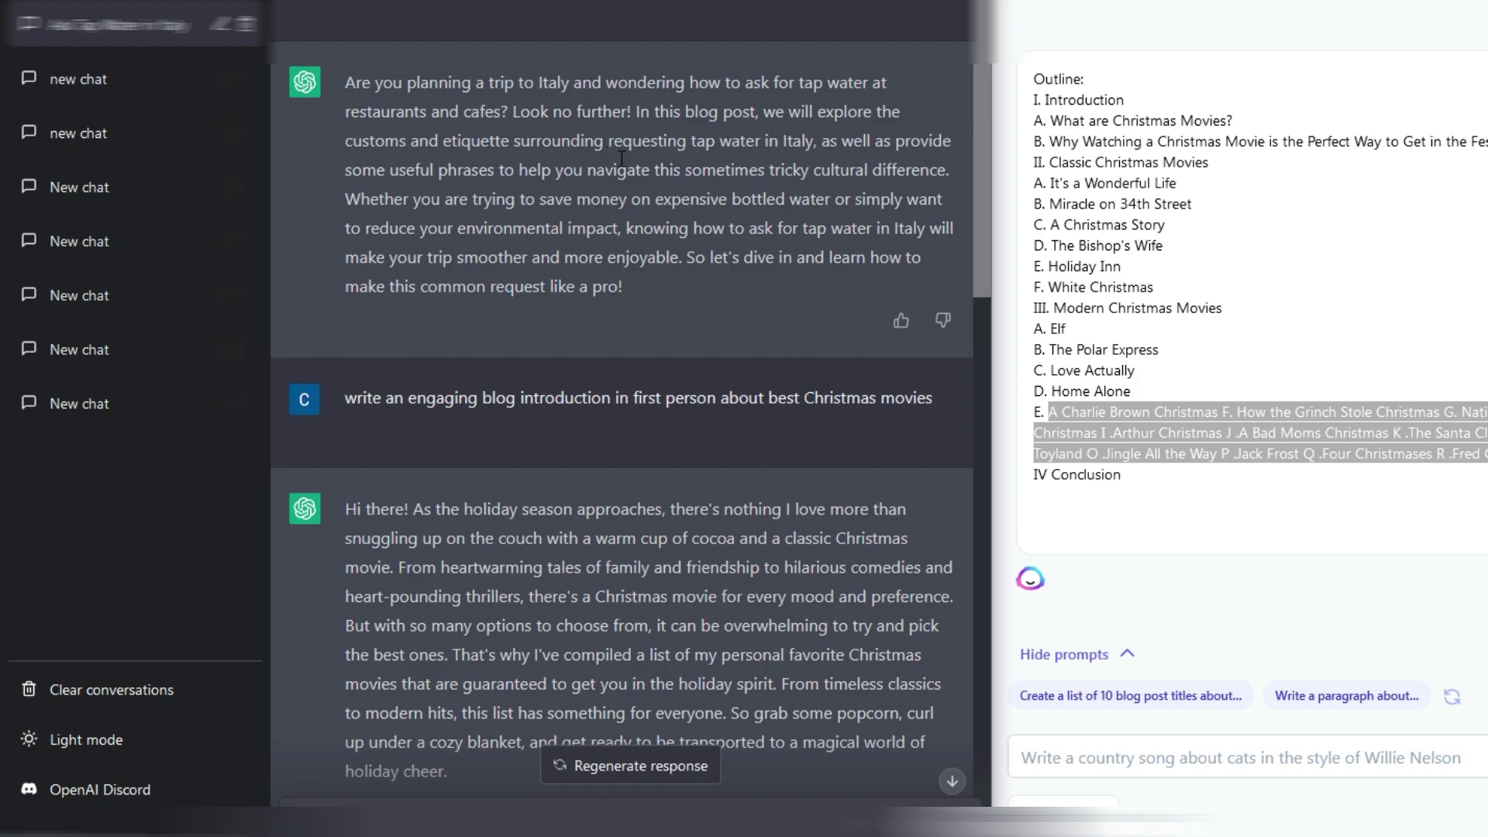
scroll(647, 457, "down", 8)
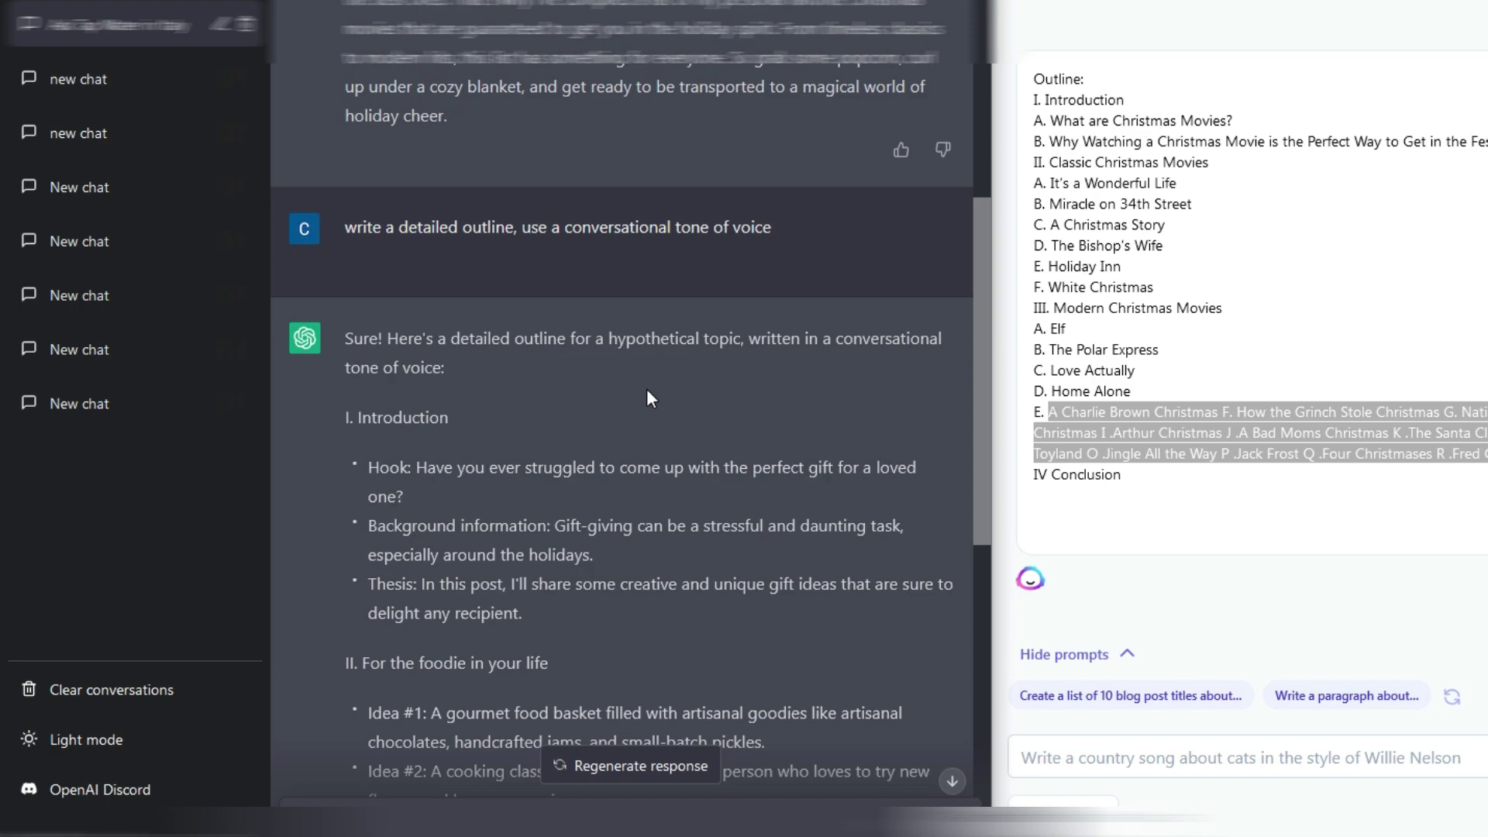
scroll(646, 385, "down", 11)
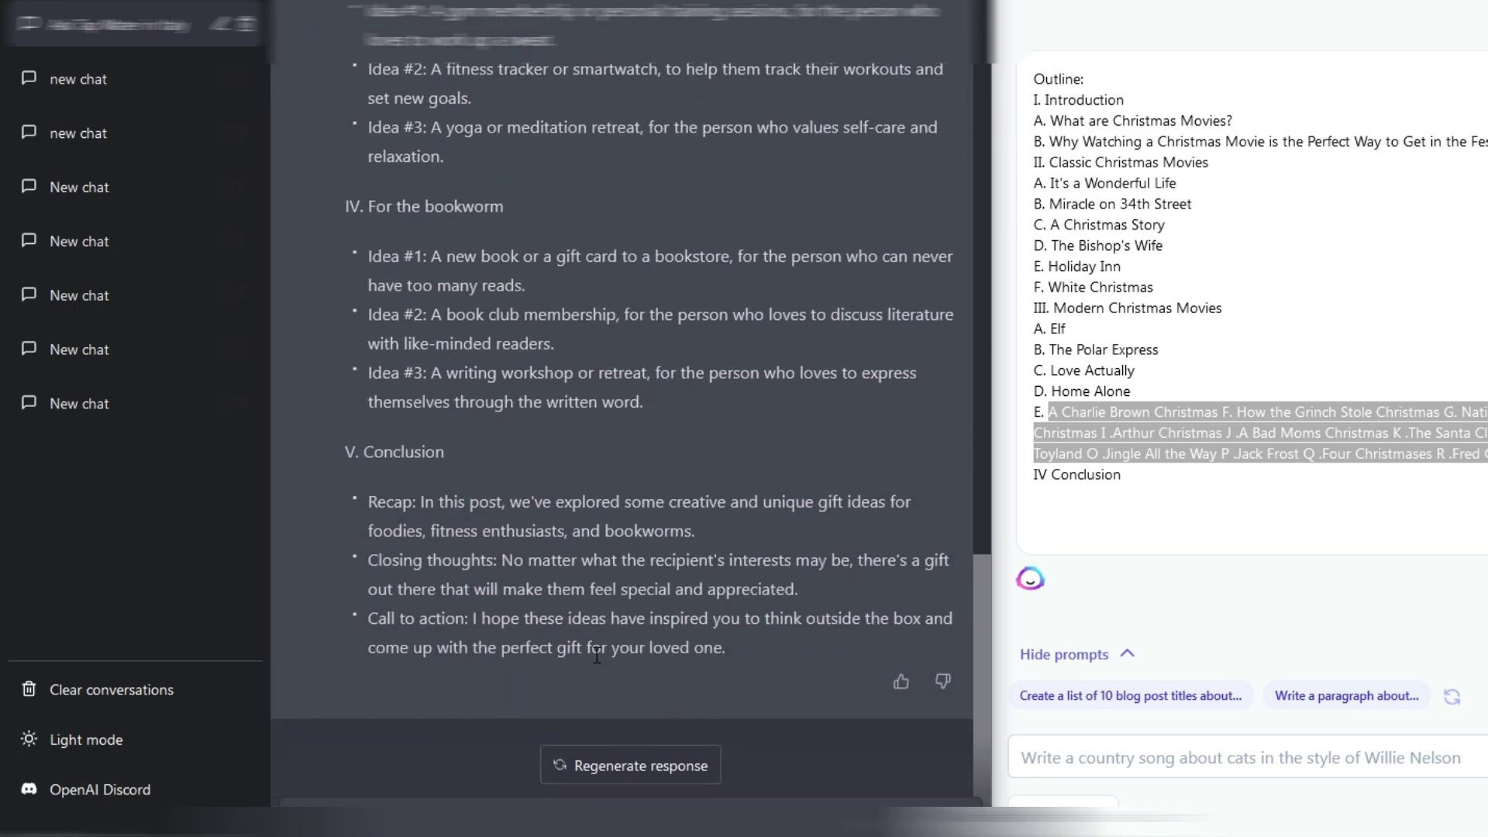
scroll(550, 560, "up", 12)
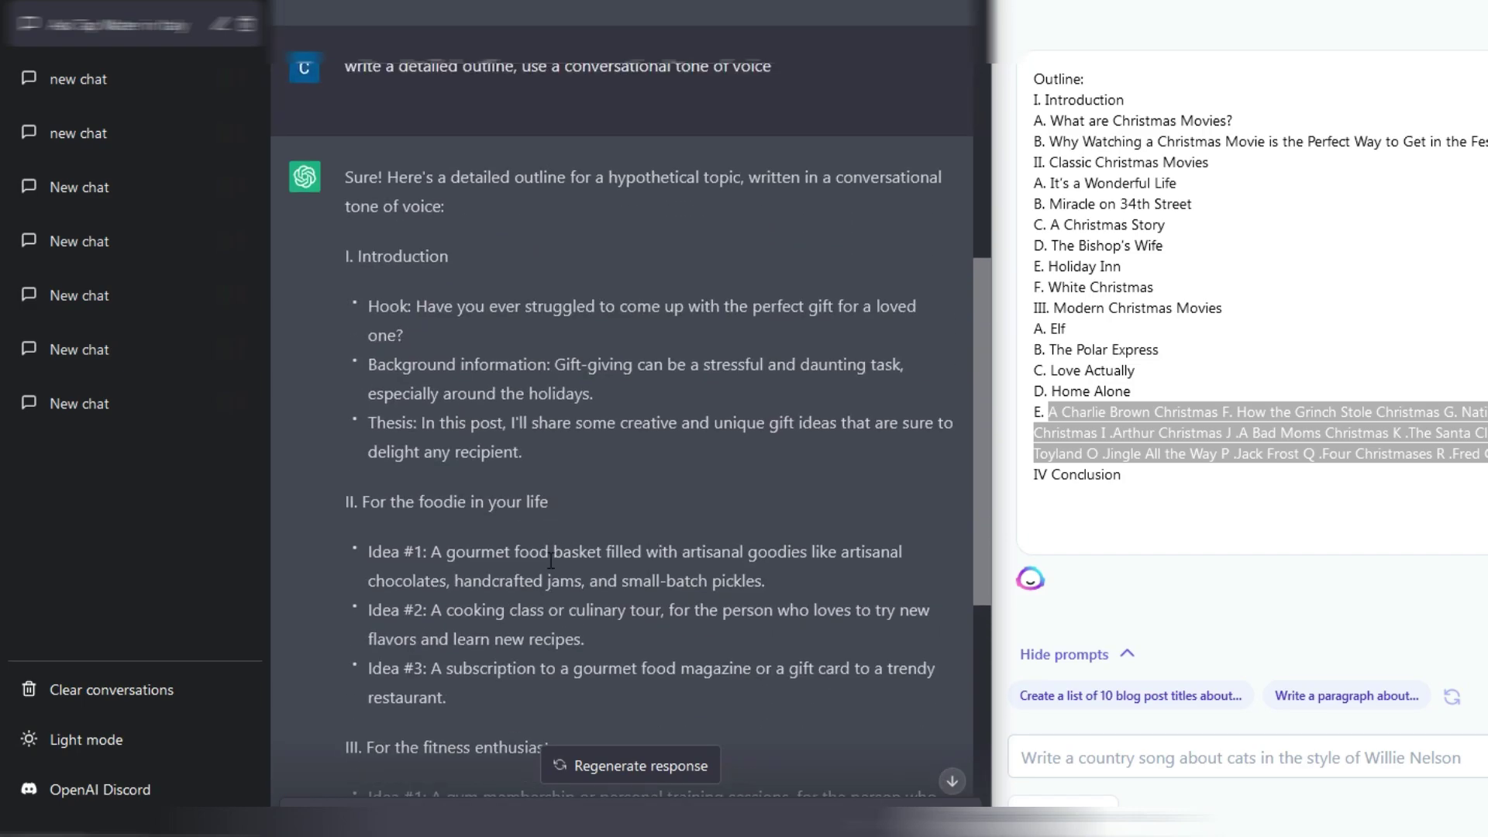
scroll(551, 671, "down", 12)
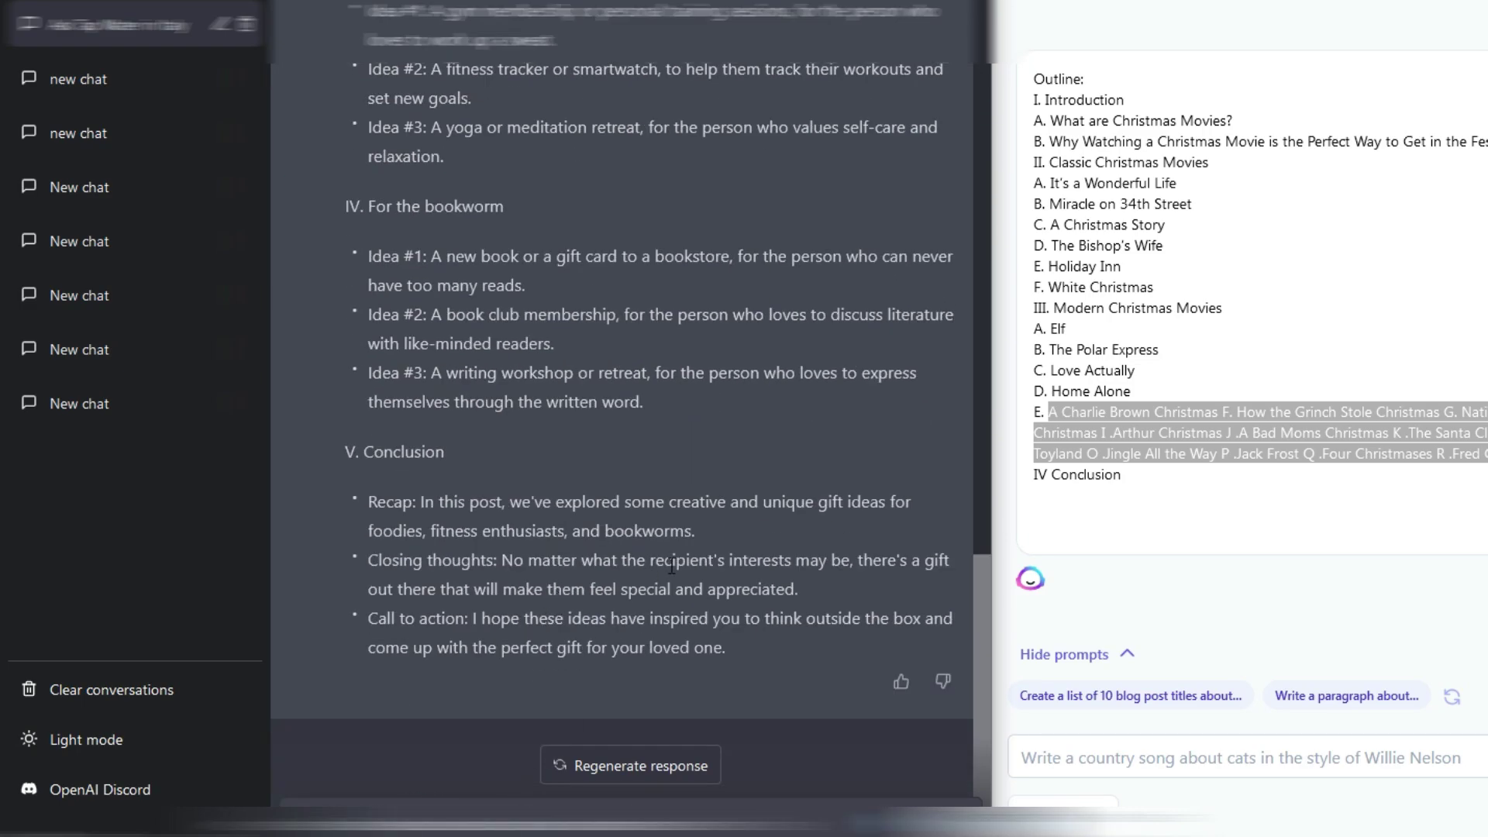
scroll(647, 574, "up", 13)
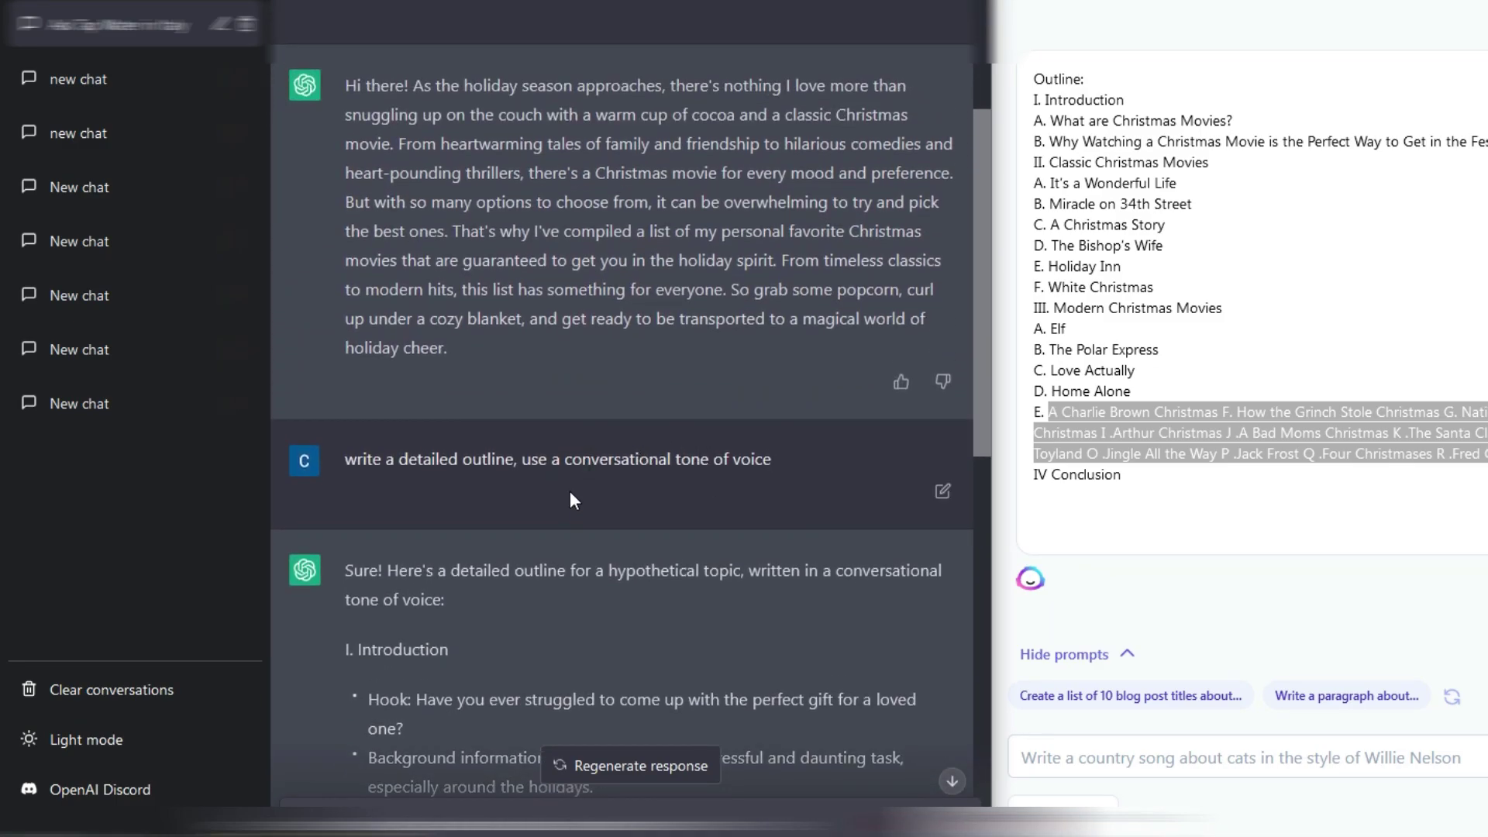
scroll(637, 401, "up", 5)
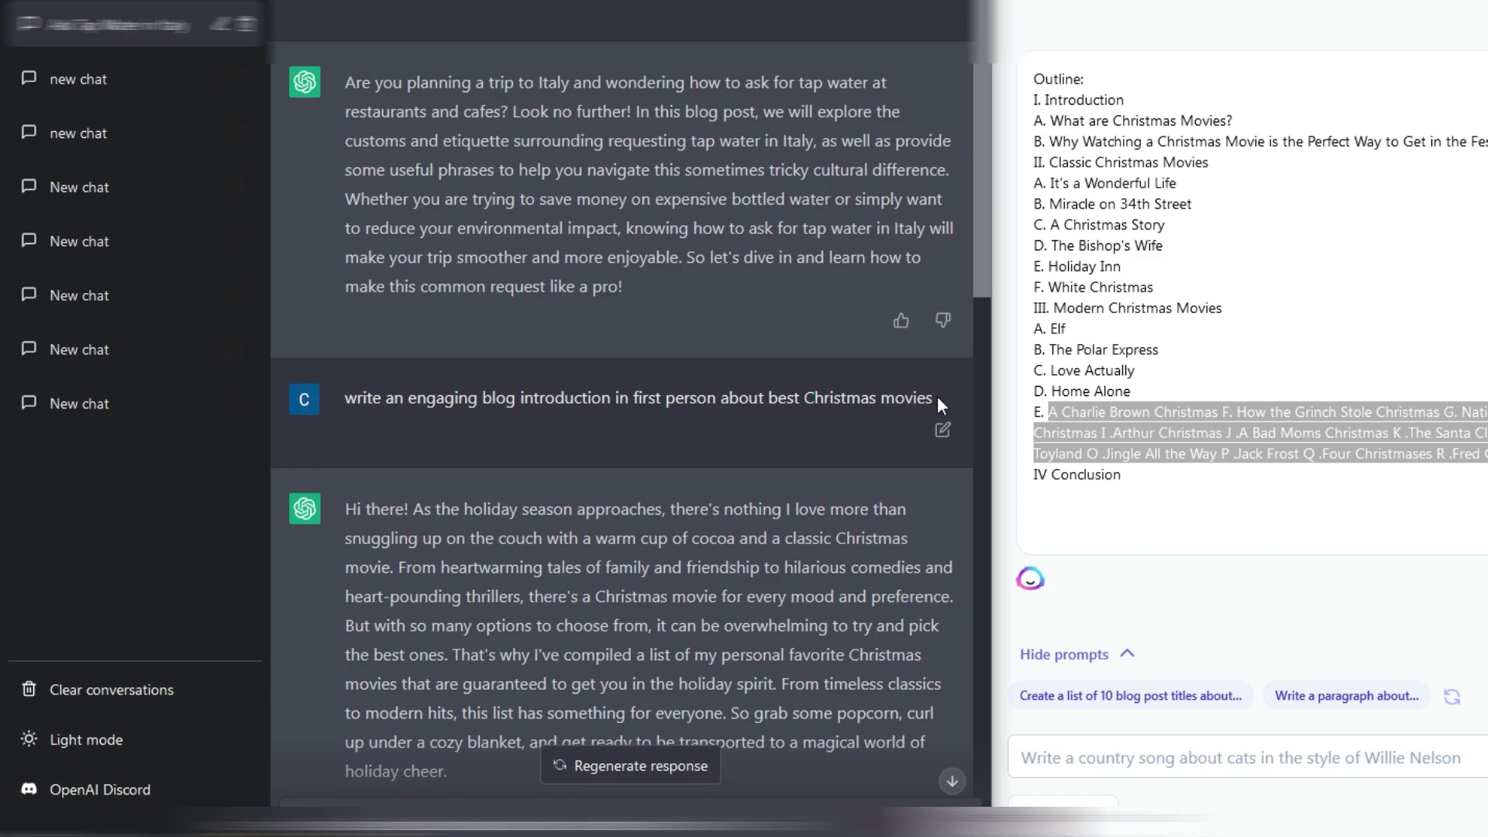
left_click_drag(934, 397, 769, 397)
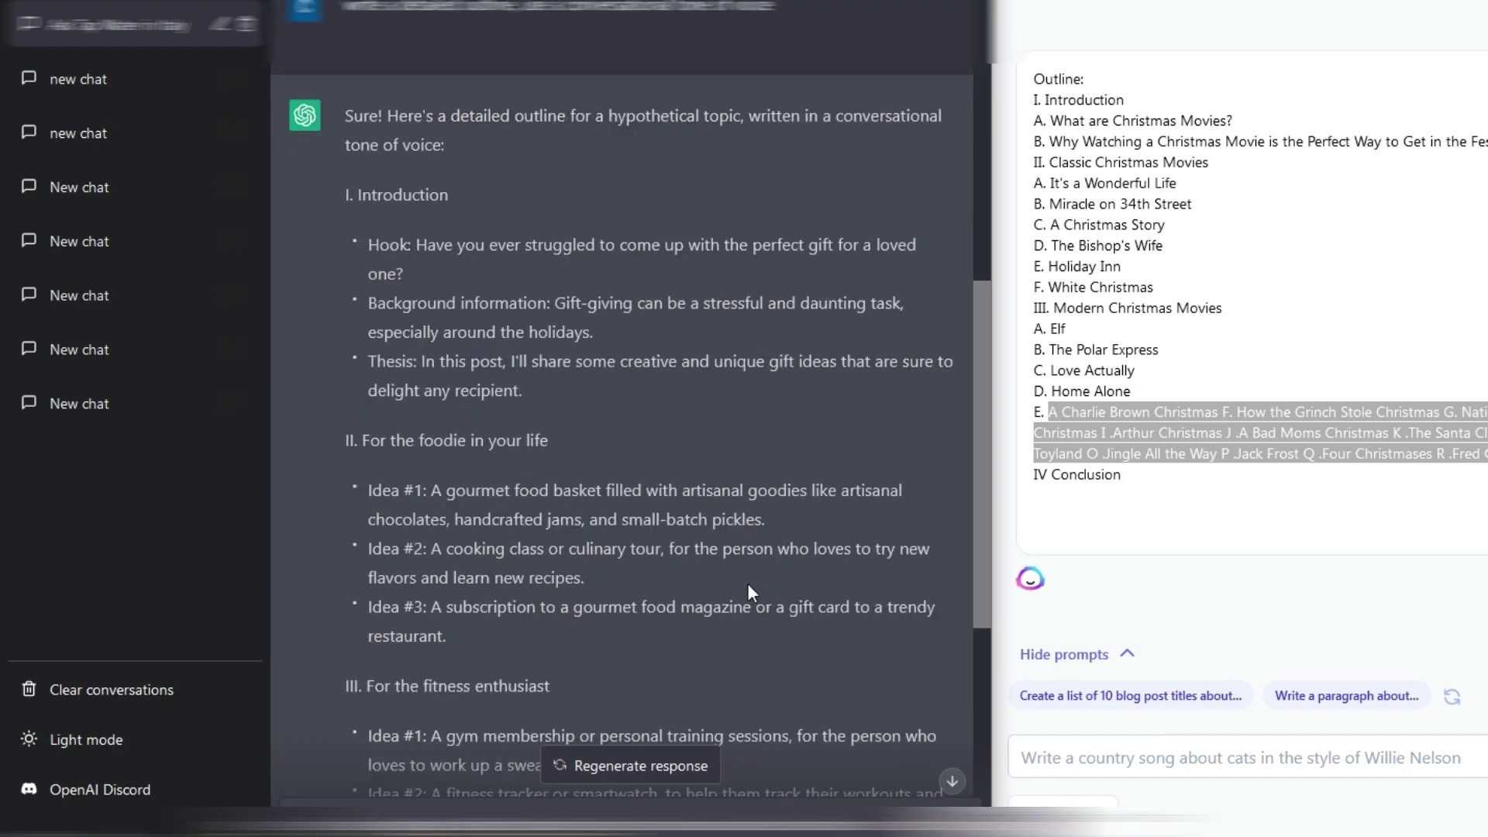
scroll(747, 583, "down", 10)
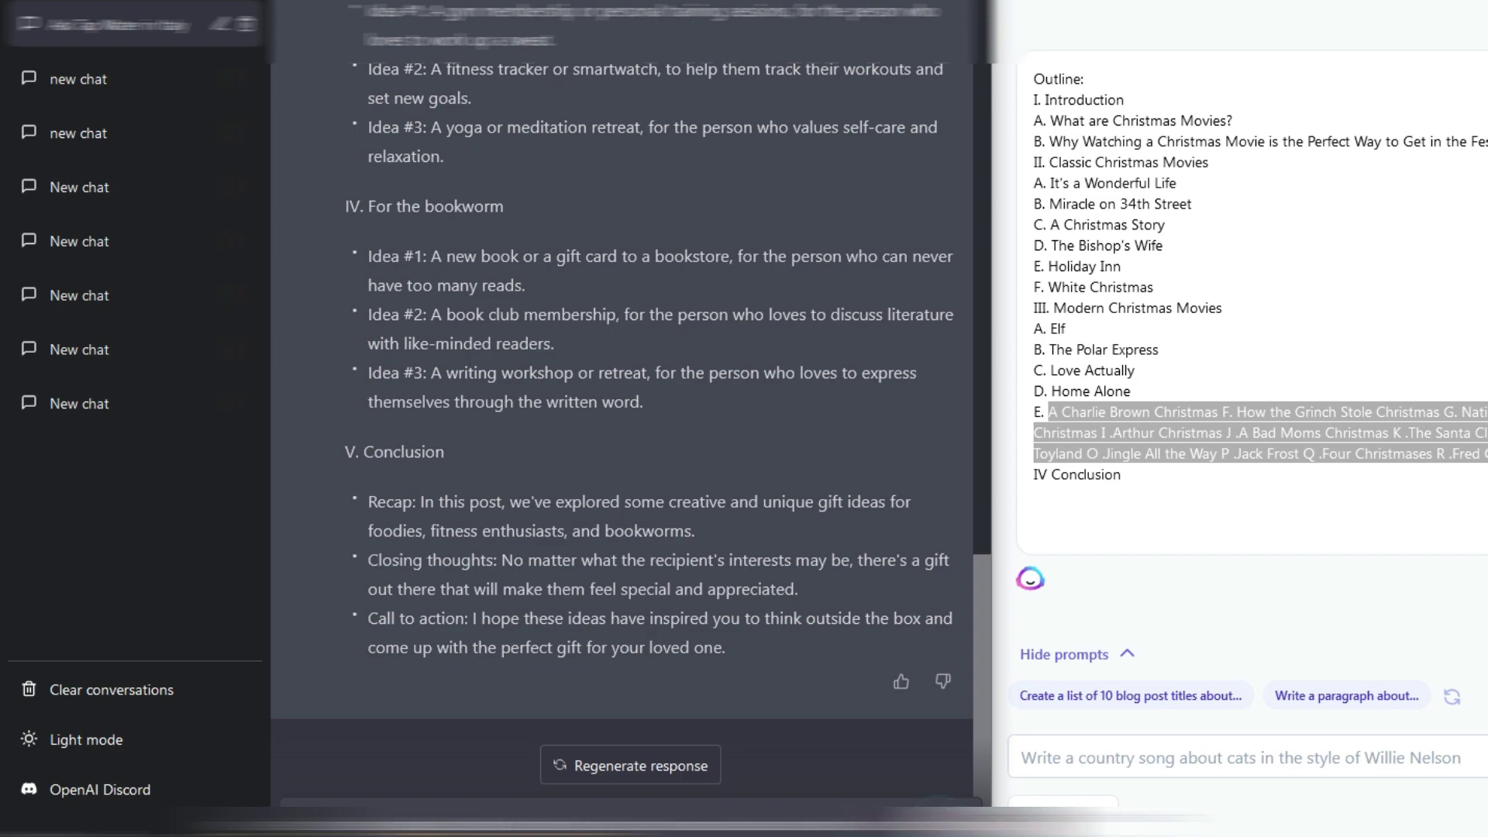
Send ChatGPT the Christmas movies outline request and highlight Jasper's long items E through R.
key("Return")
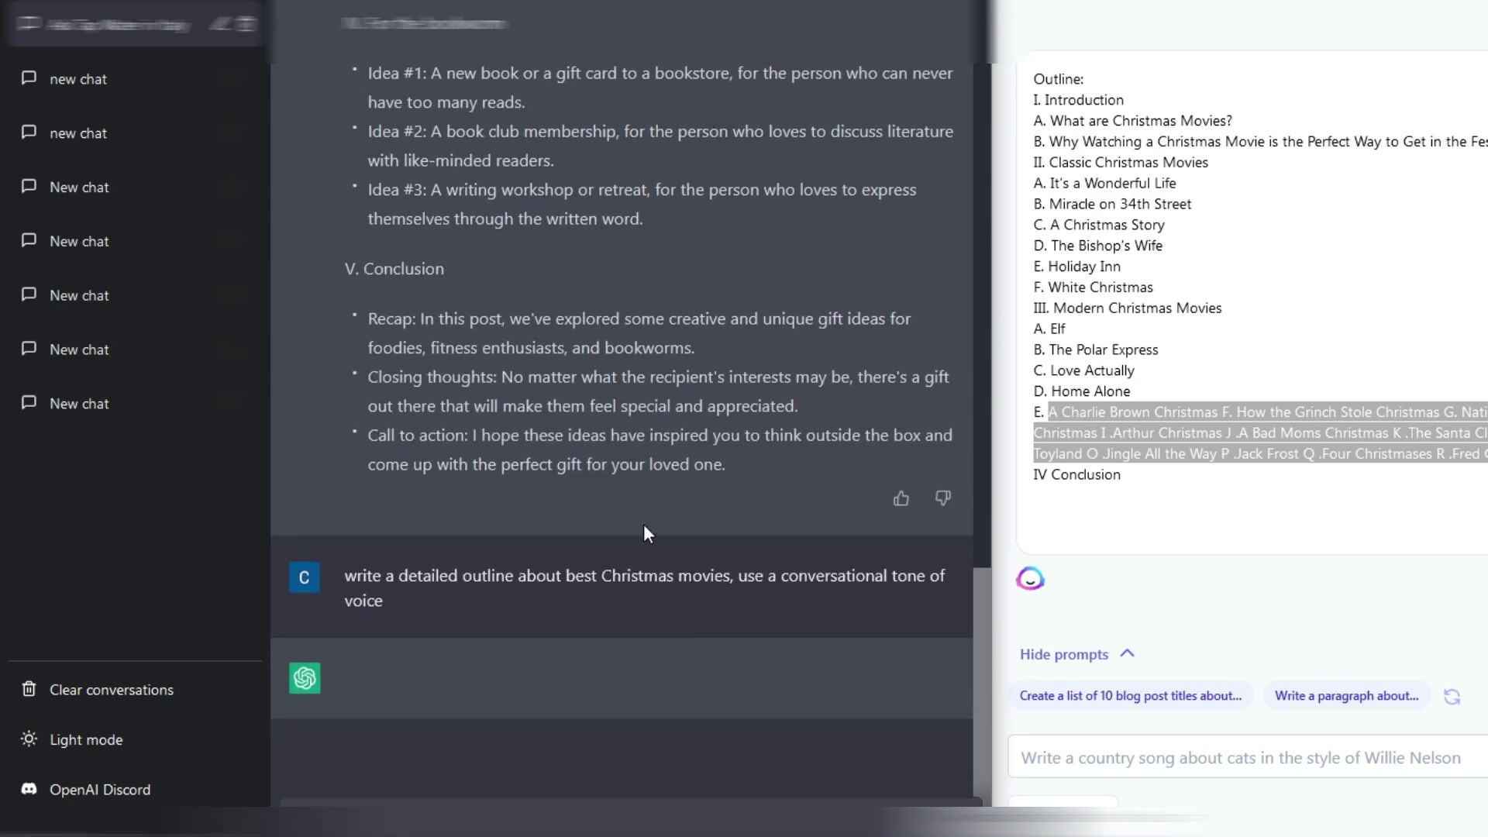
left_click(1292, 383)
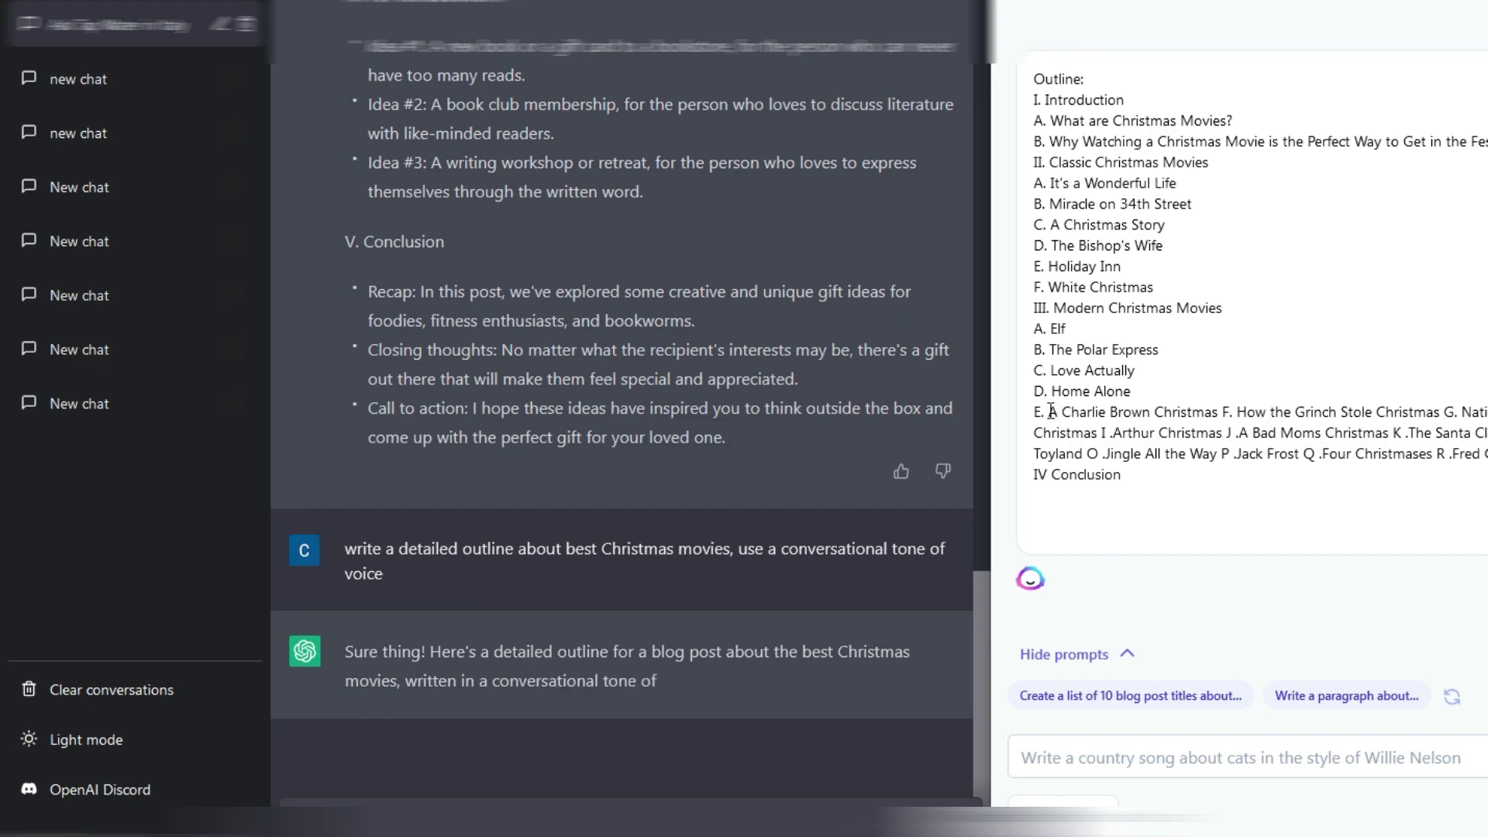
left_click_drag(1051, 412, 1484, 454)
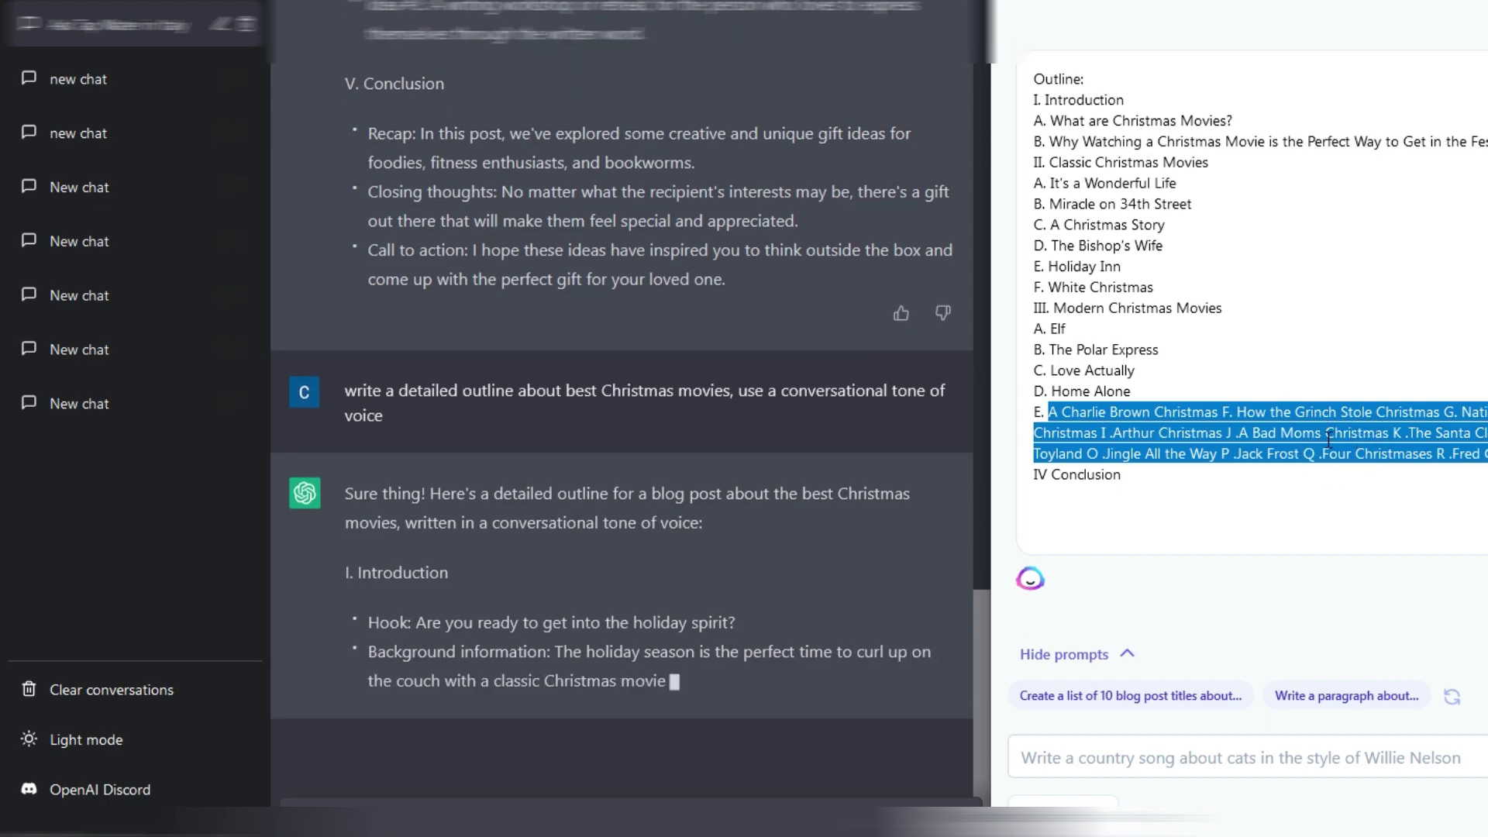
left_click(1160, 476)
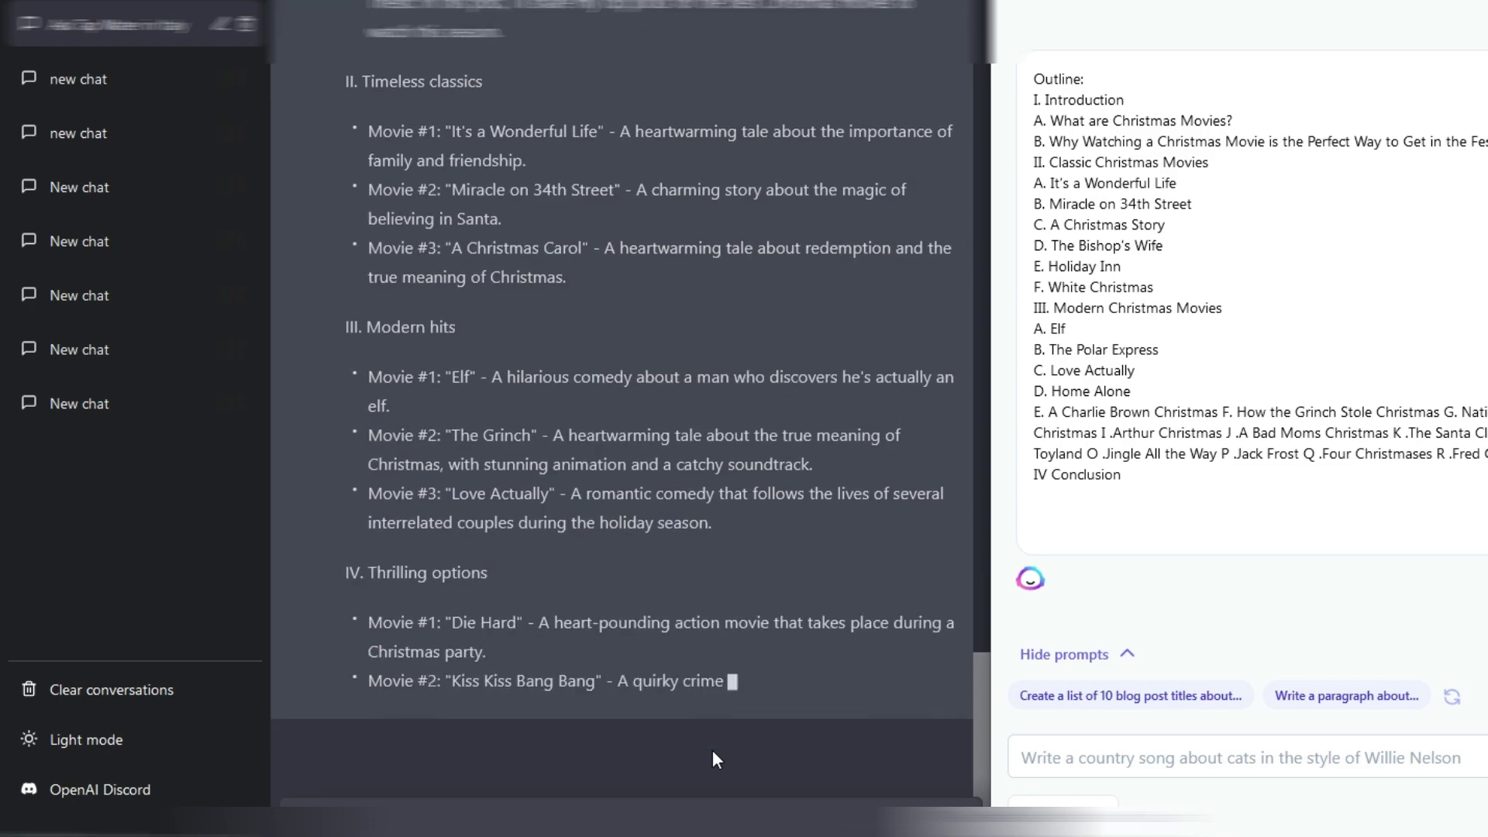
Highlight It's a Wonderful Life and Miracle on 34th Street in Jasper's outline.
left_click_drag(982, 735, 956, 620)
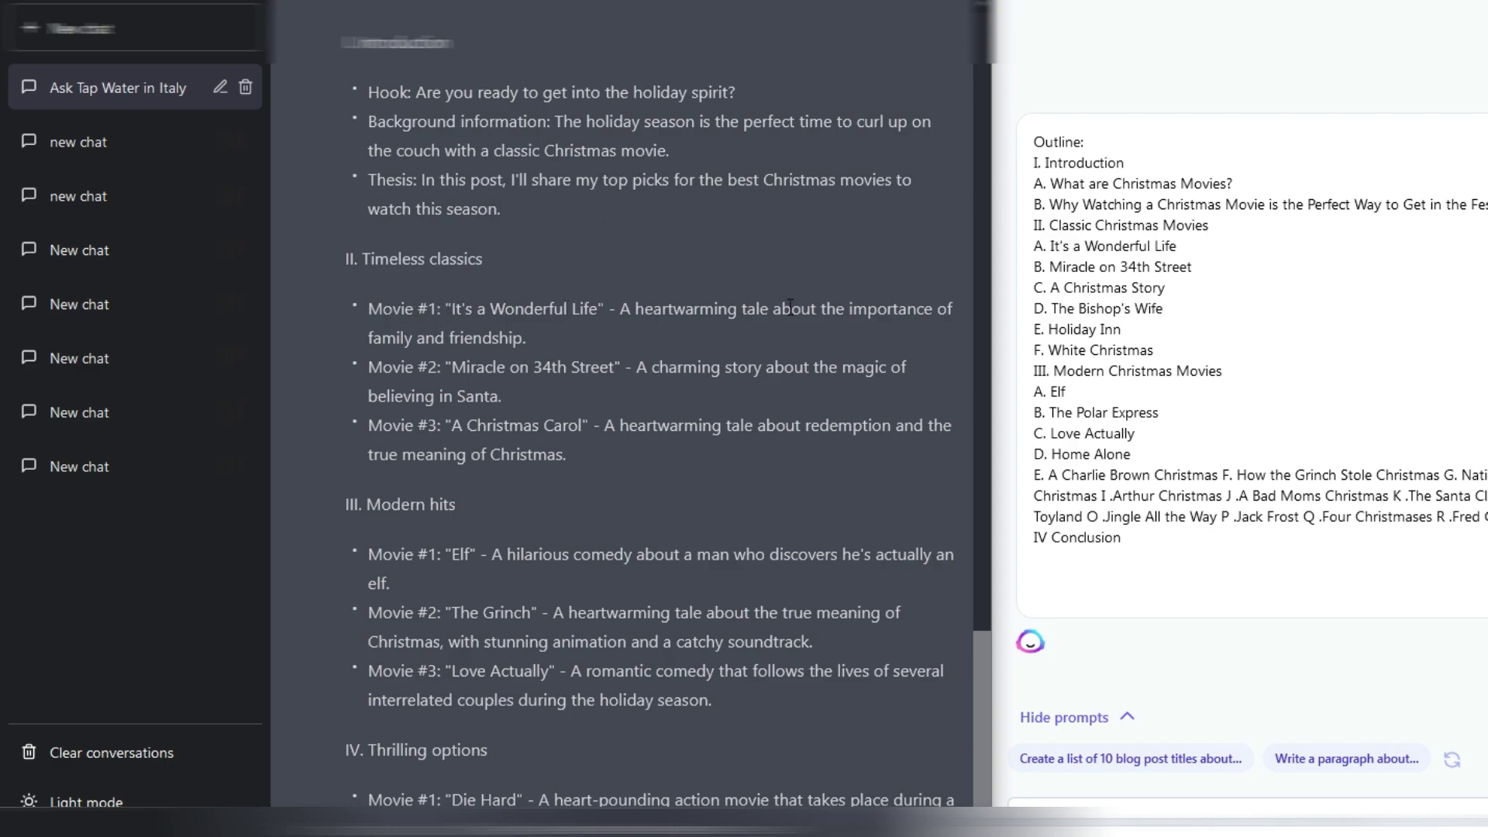
left_click_drag(1176, 246, 1050, 246)
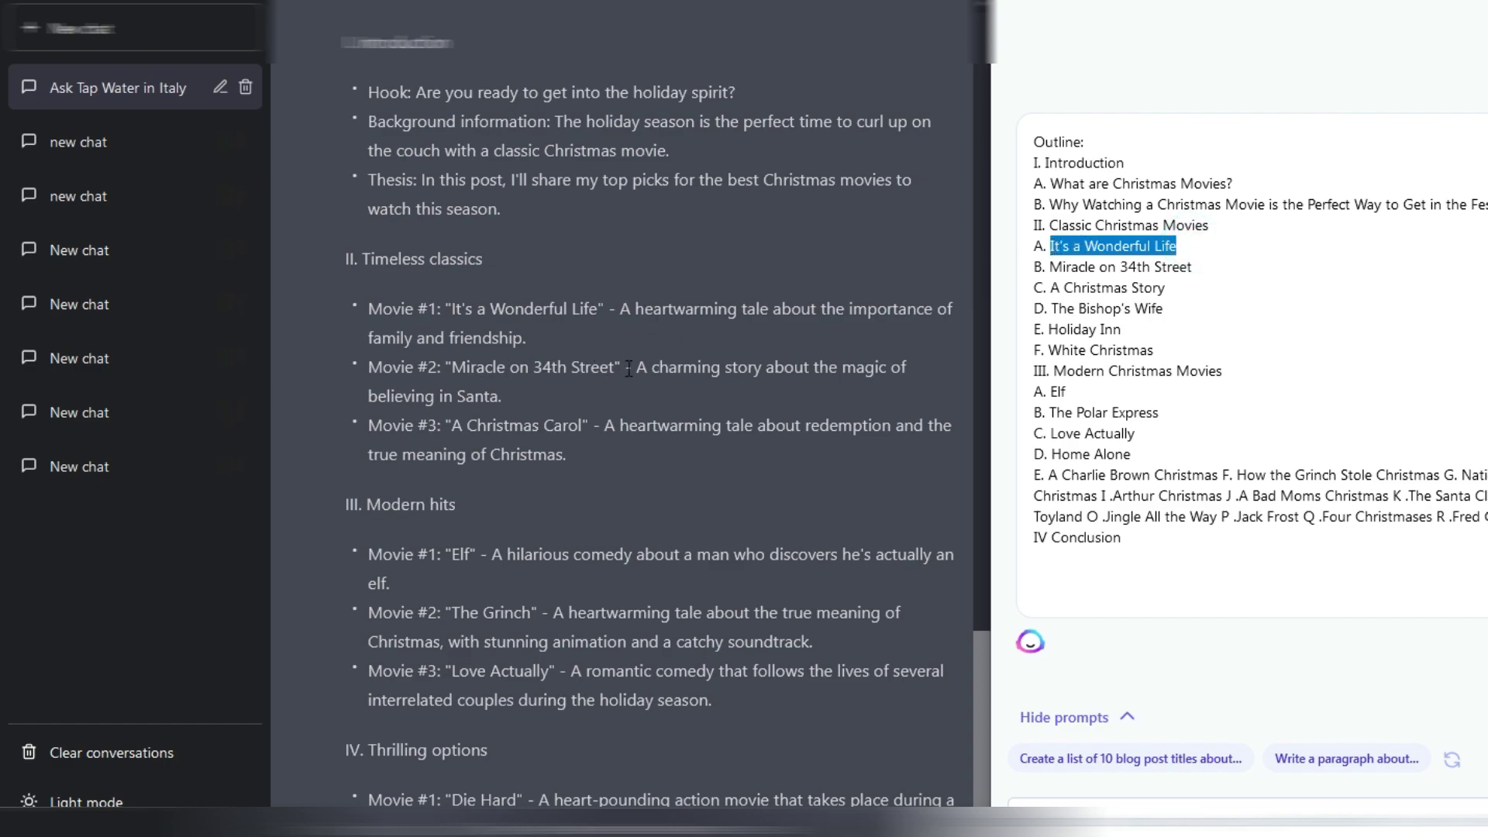
left_click_drag(1192, 266, 1041, 266)
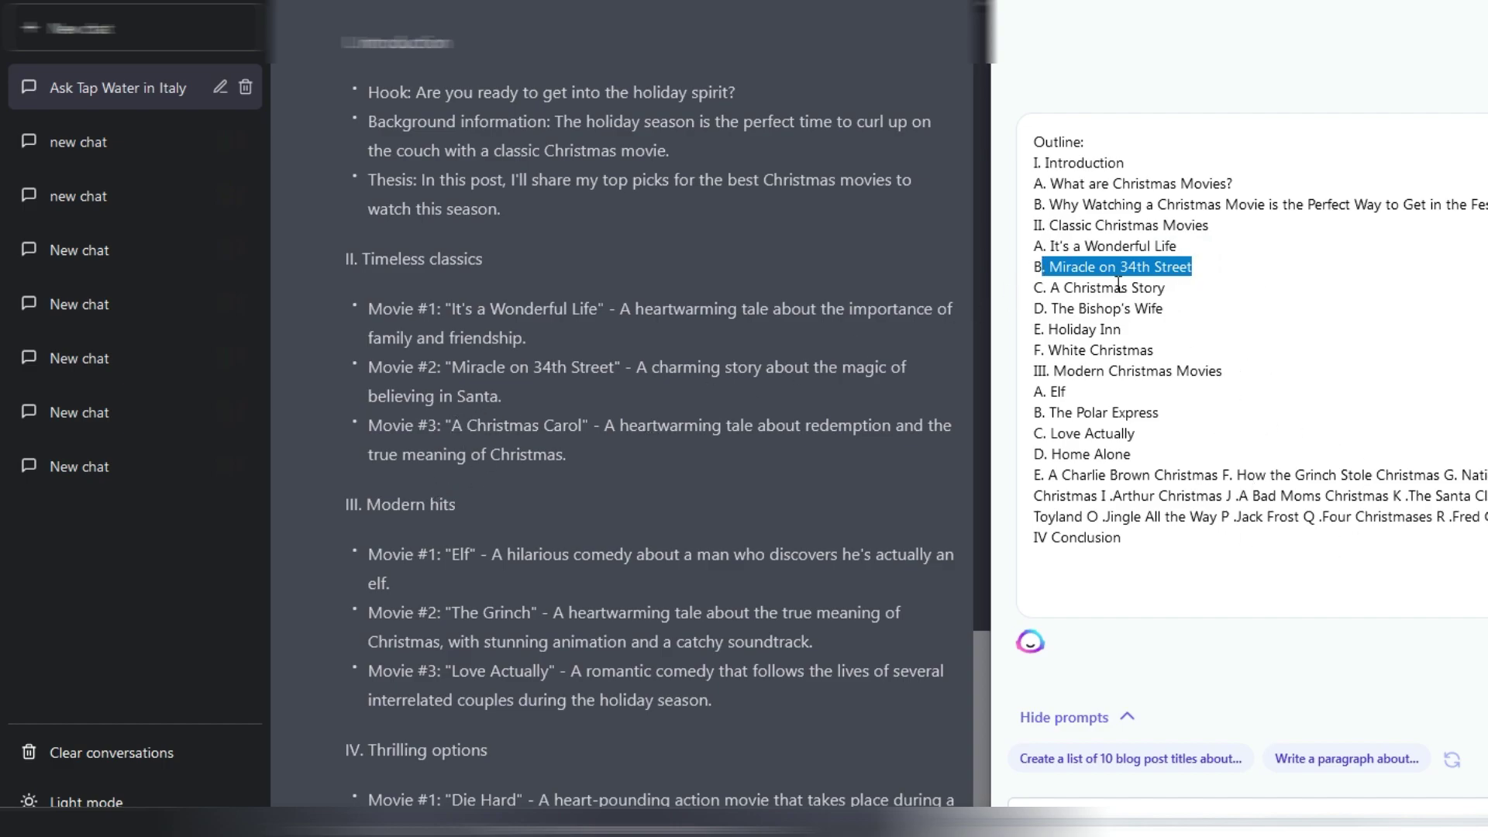
left_click(1266, 288)
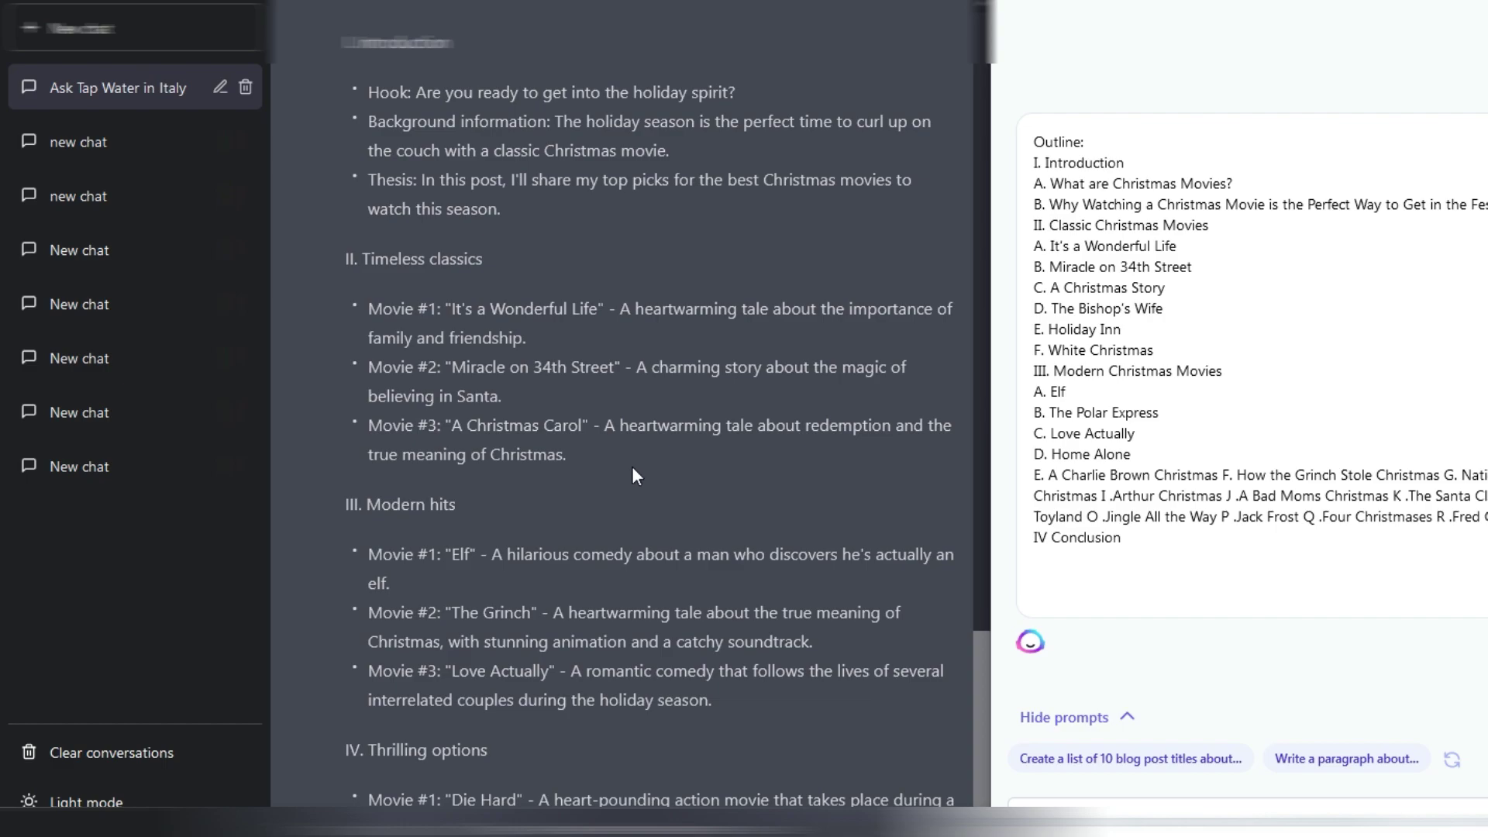
Compare ChatGPT's Timeless classics, Modern hits and Thrilling options sections with Jasper's Classic and Modern Christmas Movies headings.
scroll(631, 466, "down", 3)
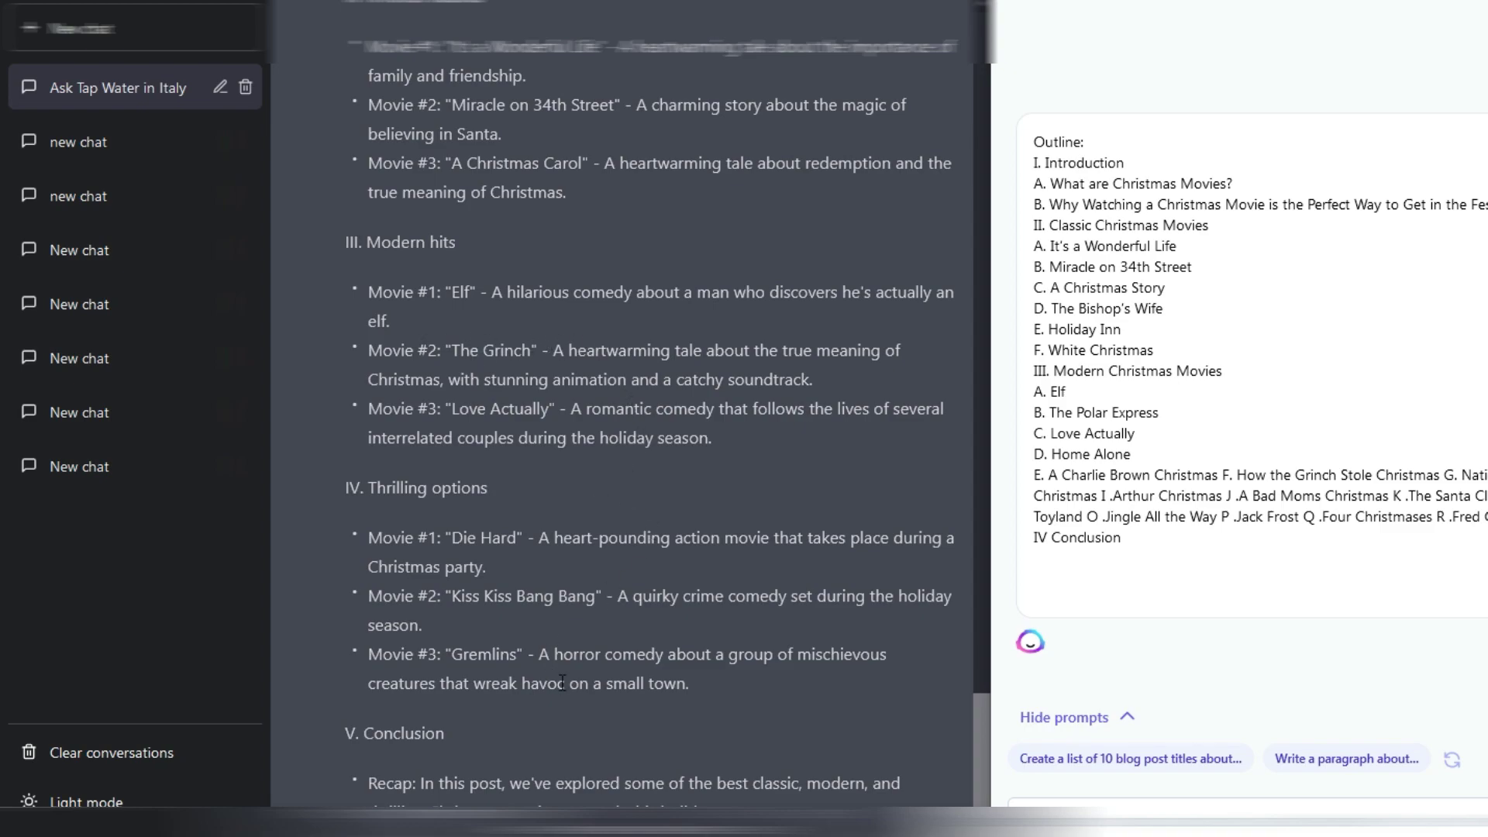
scroll(540, 474, "down", 2)
scroll(556, 440, "up", 6)
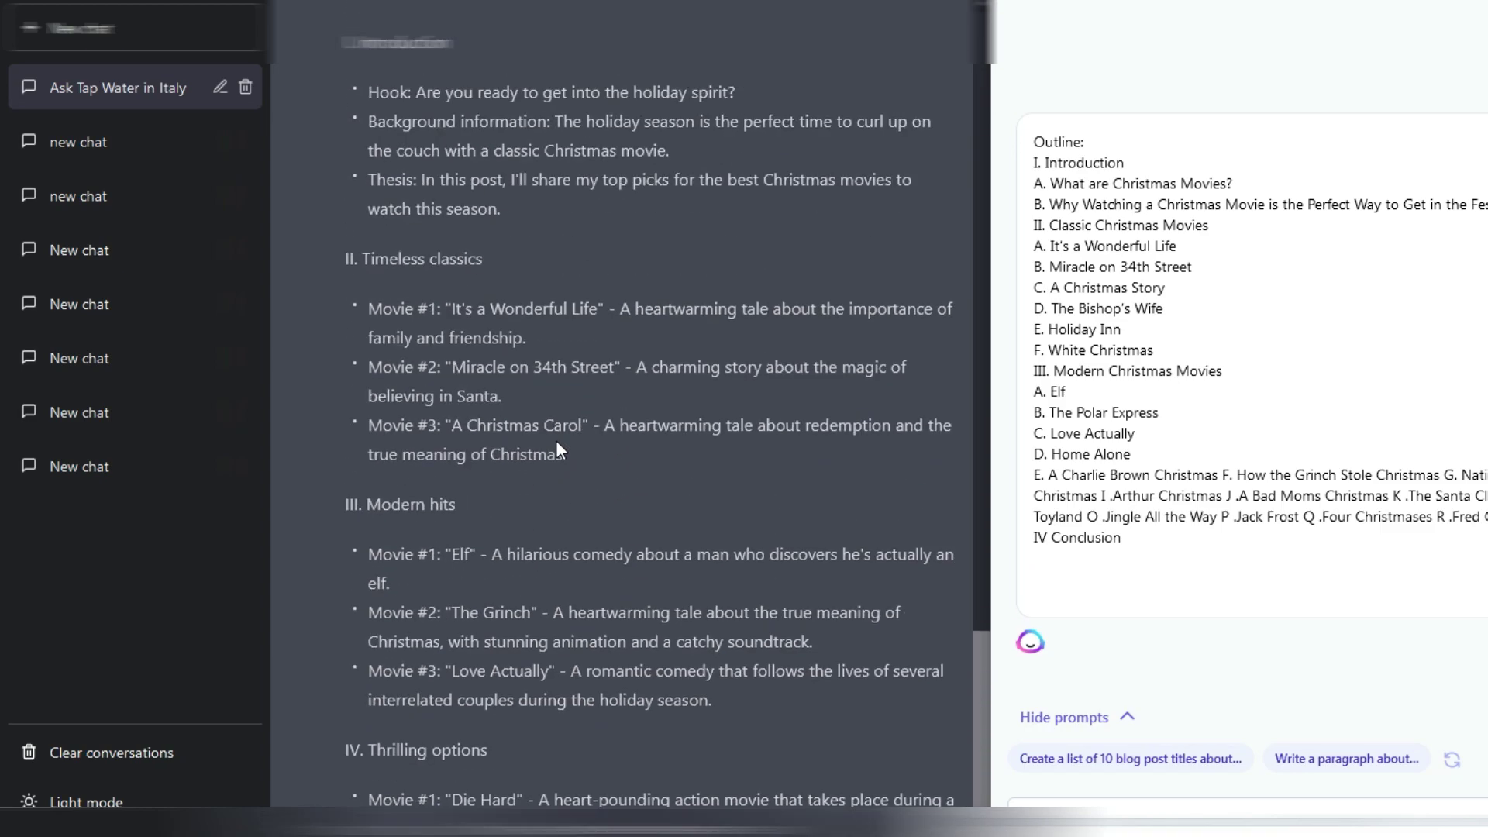
scroll(559, 423, "down", 3)
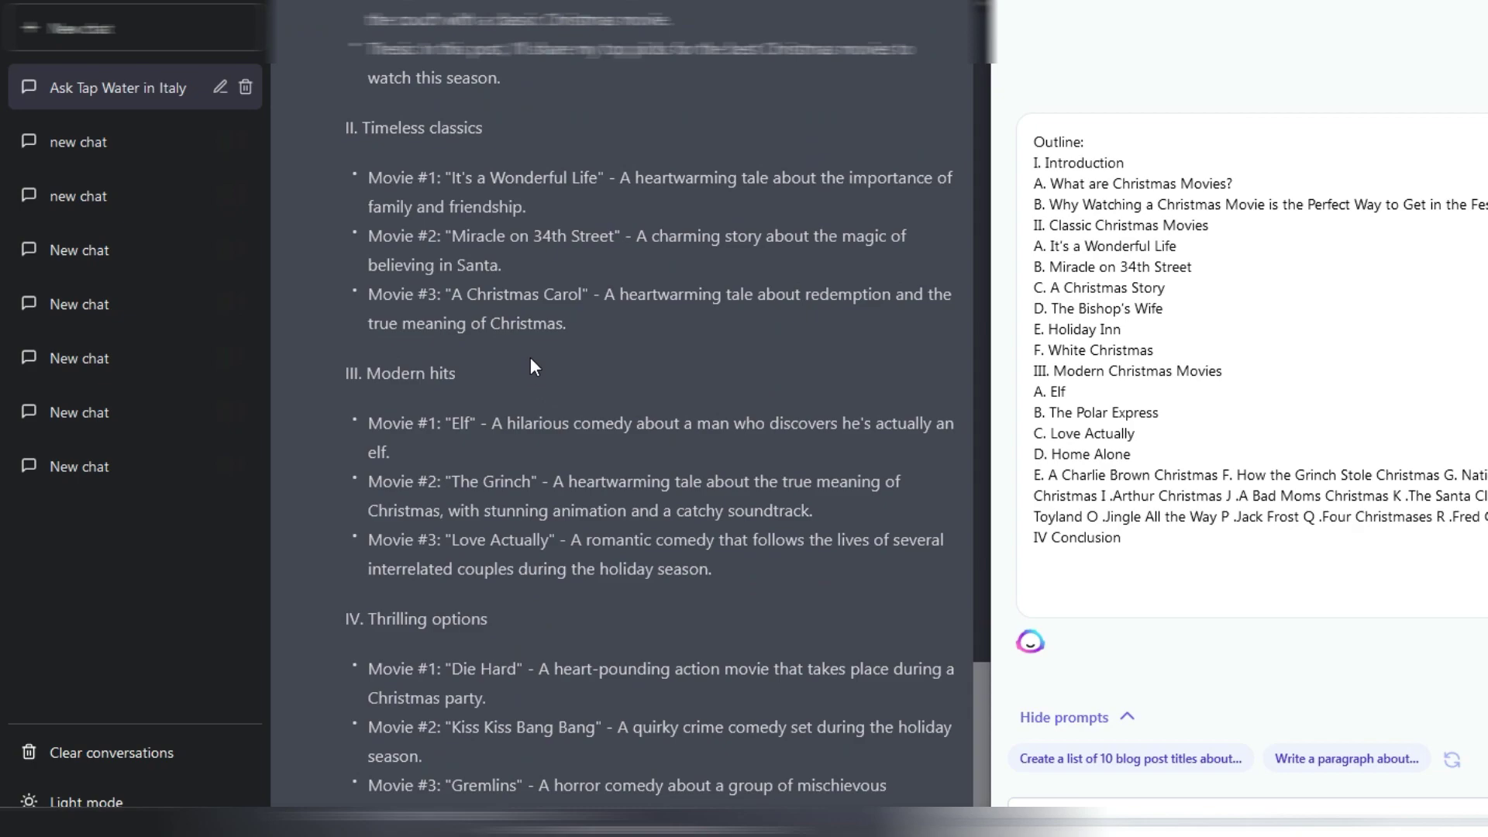
scroll(470, 197, "up", 3)
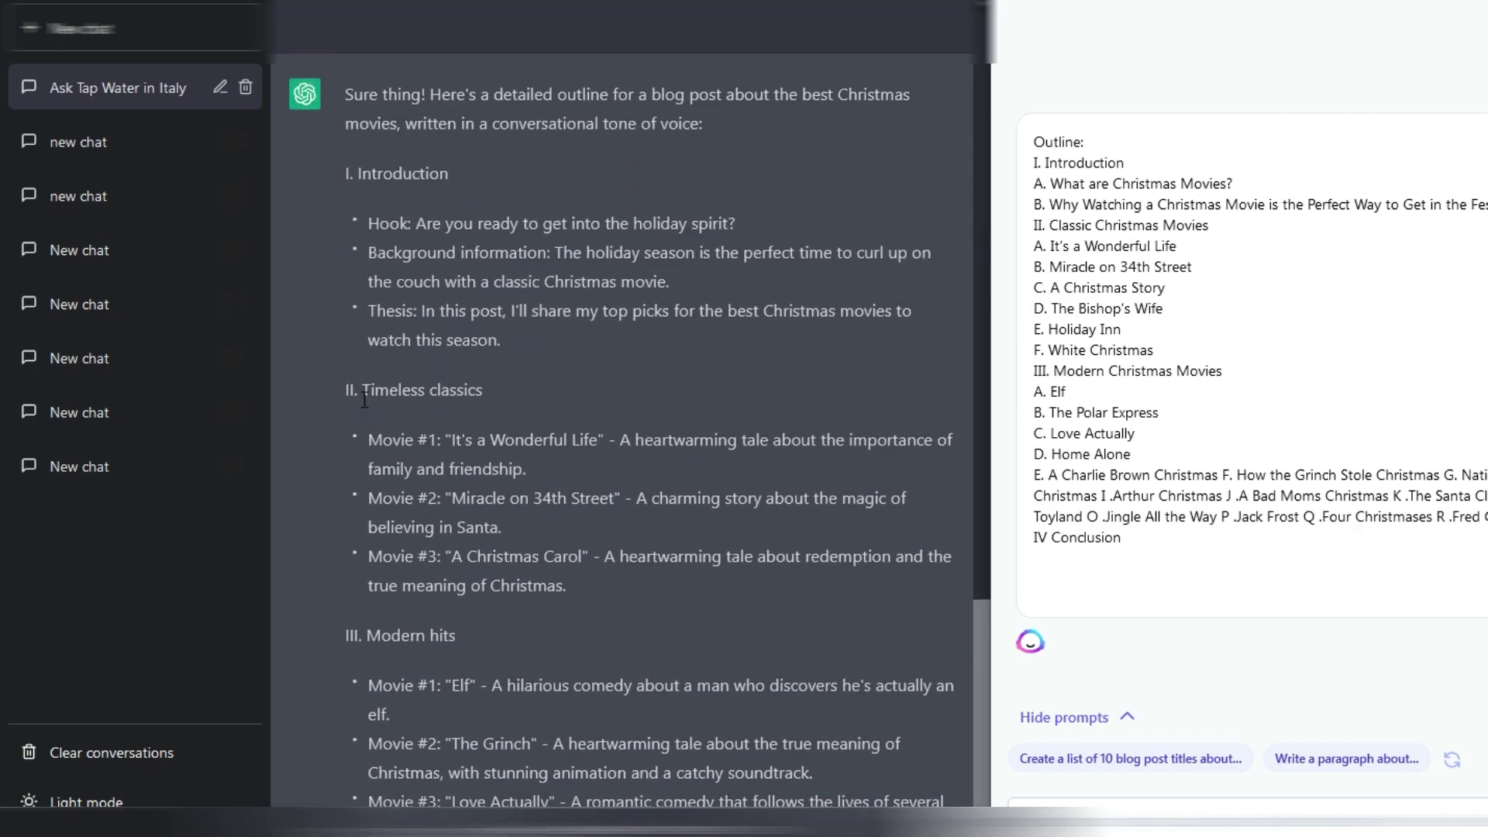
left_click(391, 388)
scroll(391, 372, "down", 4)
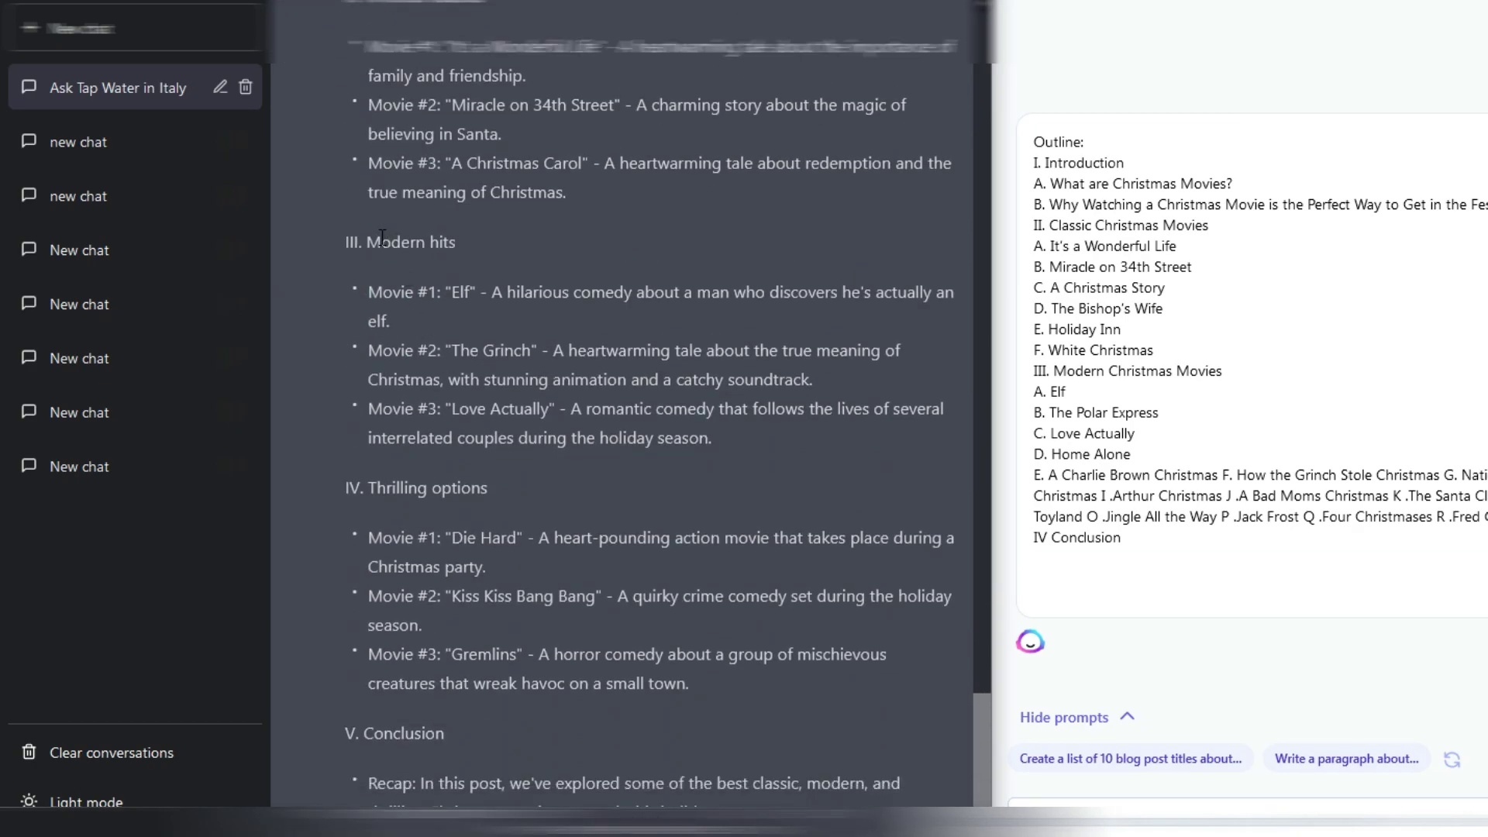
left_click_drag(382, 236, 481, 237)
left_click_drag(377, 488, 538, 479)
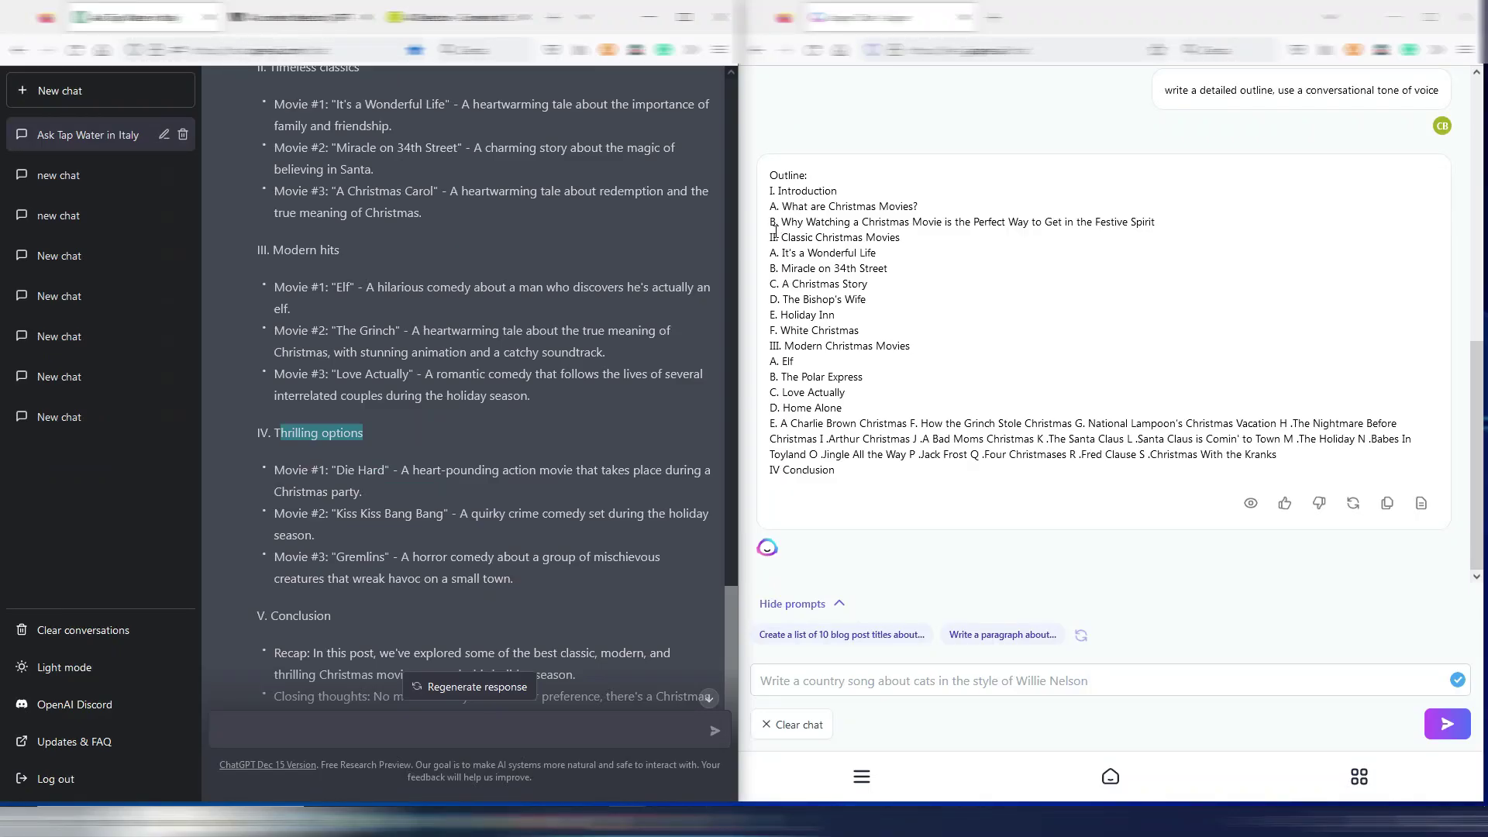
left_click_drag(780, 237, 903, 238)
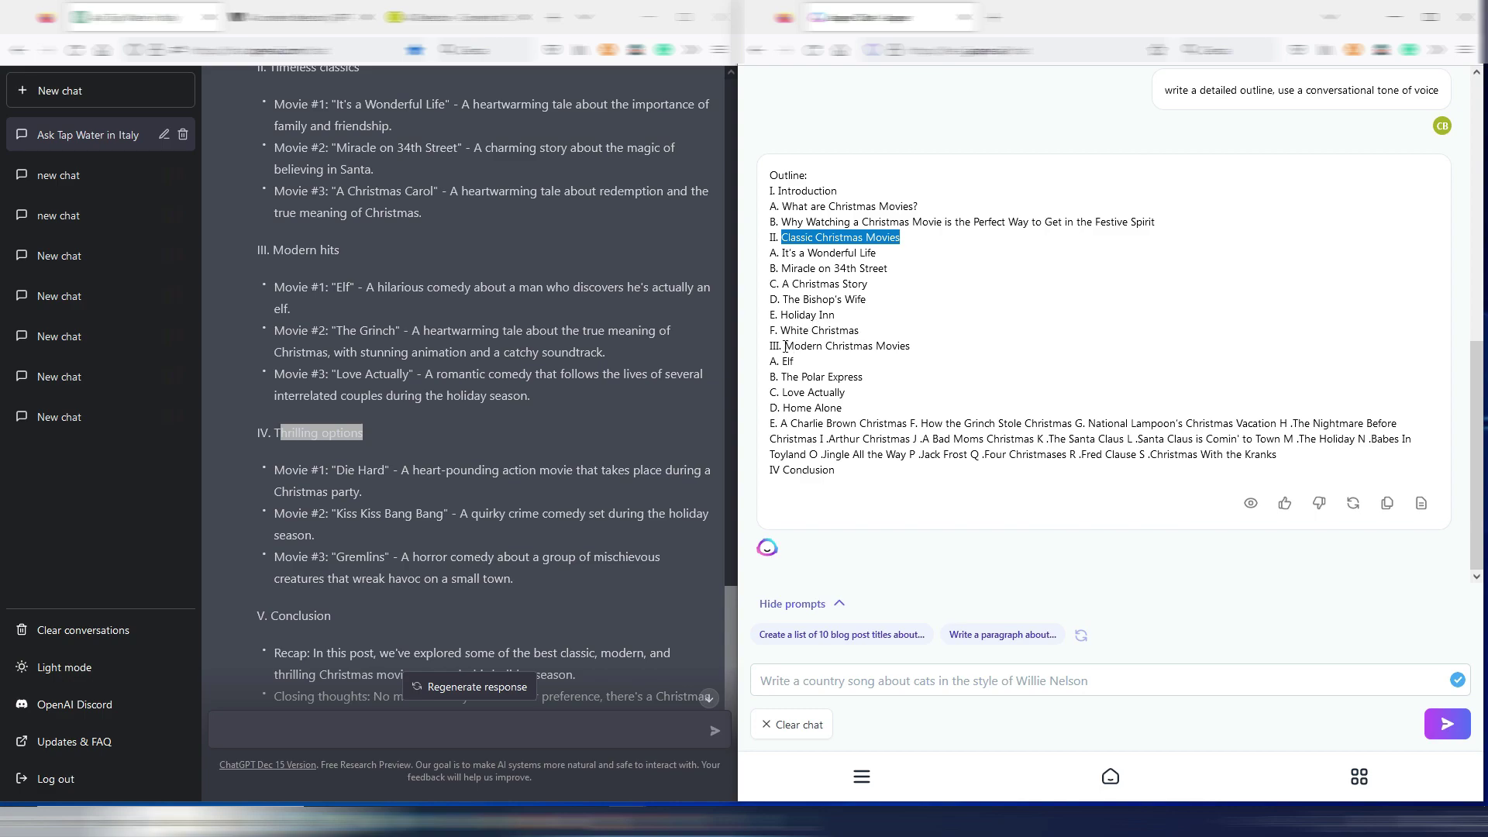
left_click_drag(785, 346, 947, 346)
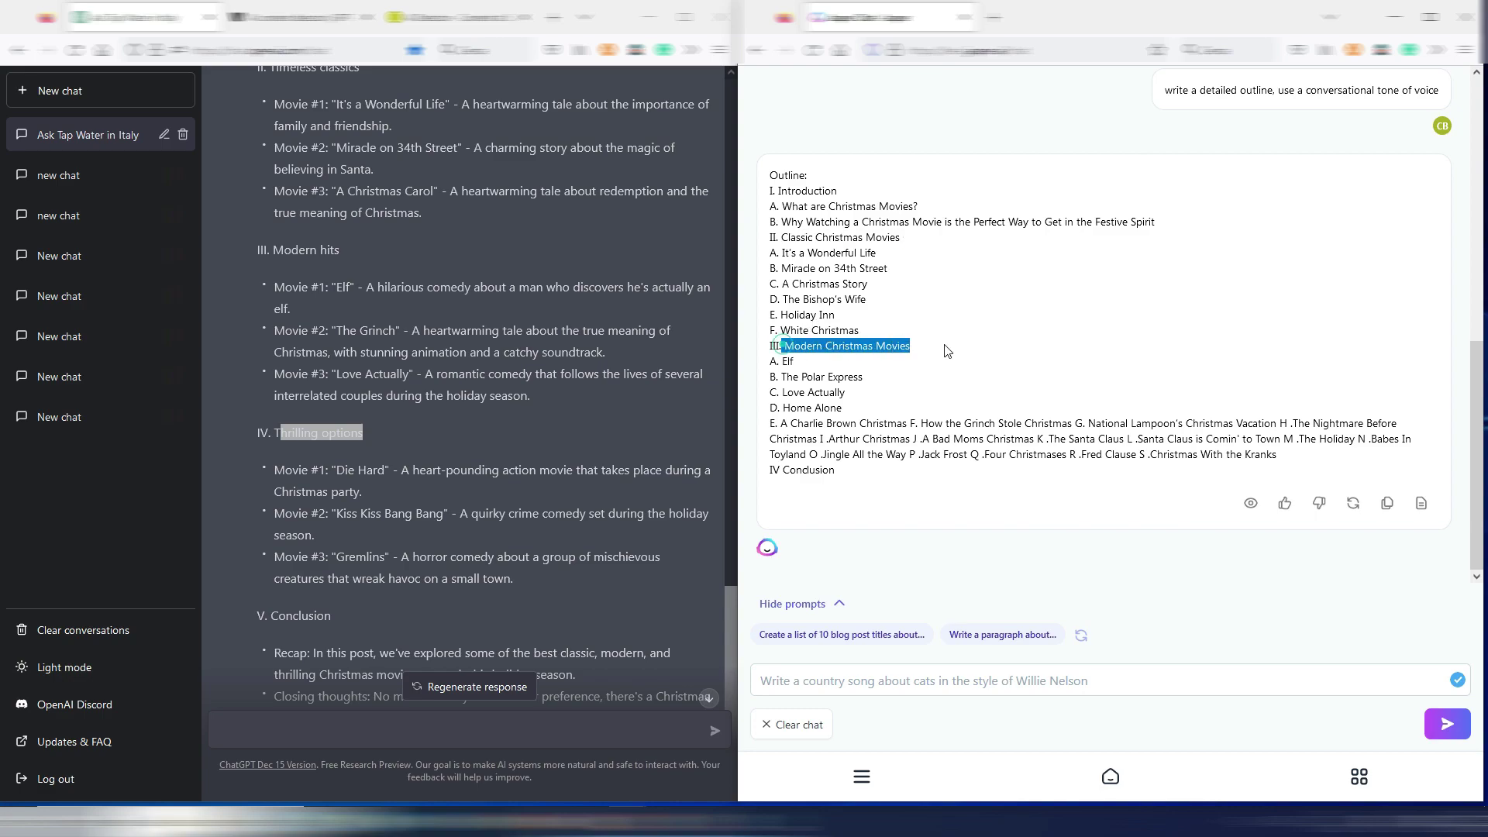
Select ChatGPT's whole blog post, from 'Happy watching!' back to the top.
left_click(514, 551)
scroll(514, 551, "down", 2)
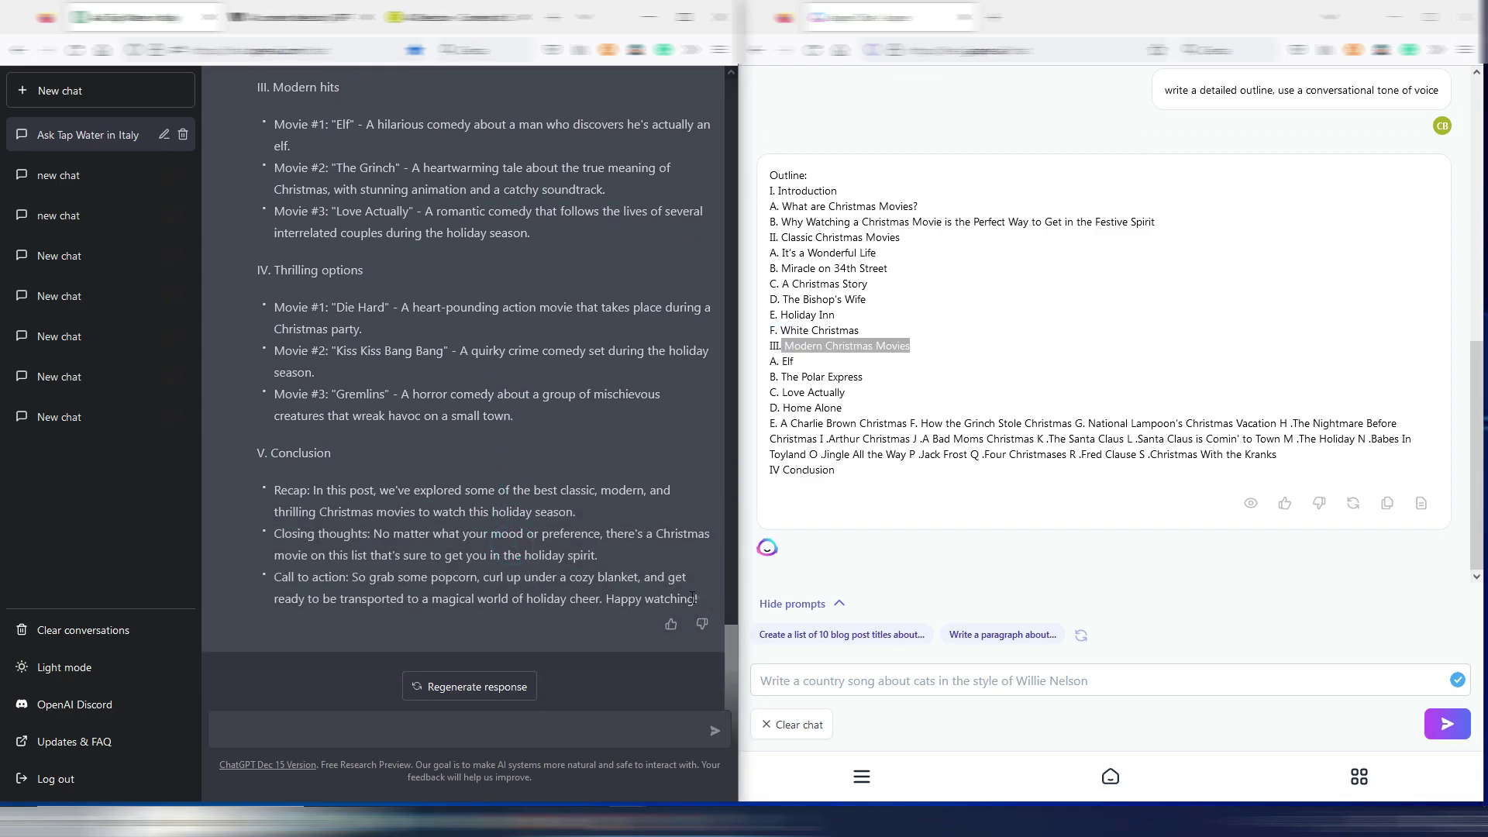
left_click_drag(699, 598, 258, 197)
Paste the ChatGPT blog post into Writer's detector and analyze it, scoring 42% human.
left_click(303, 17)
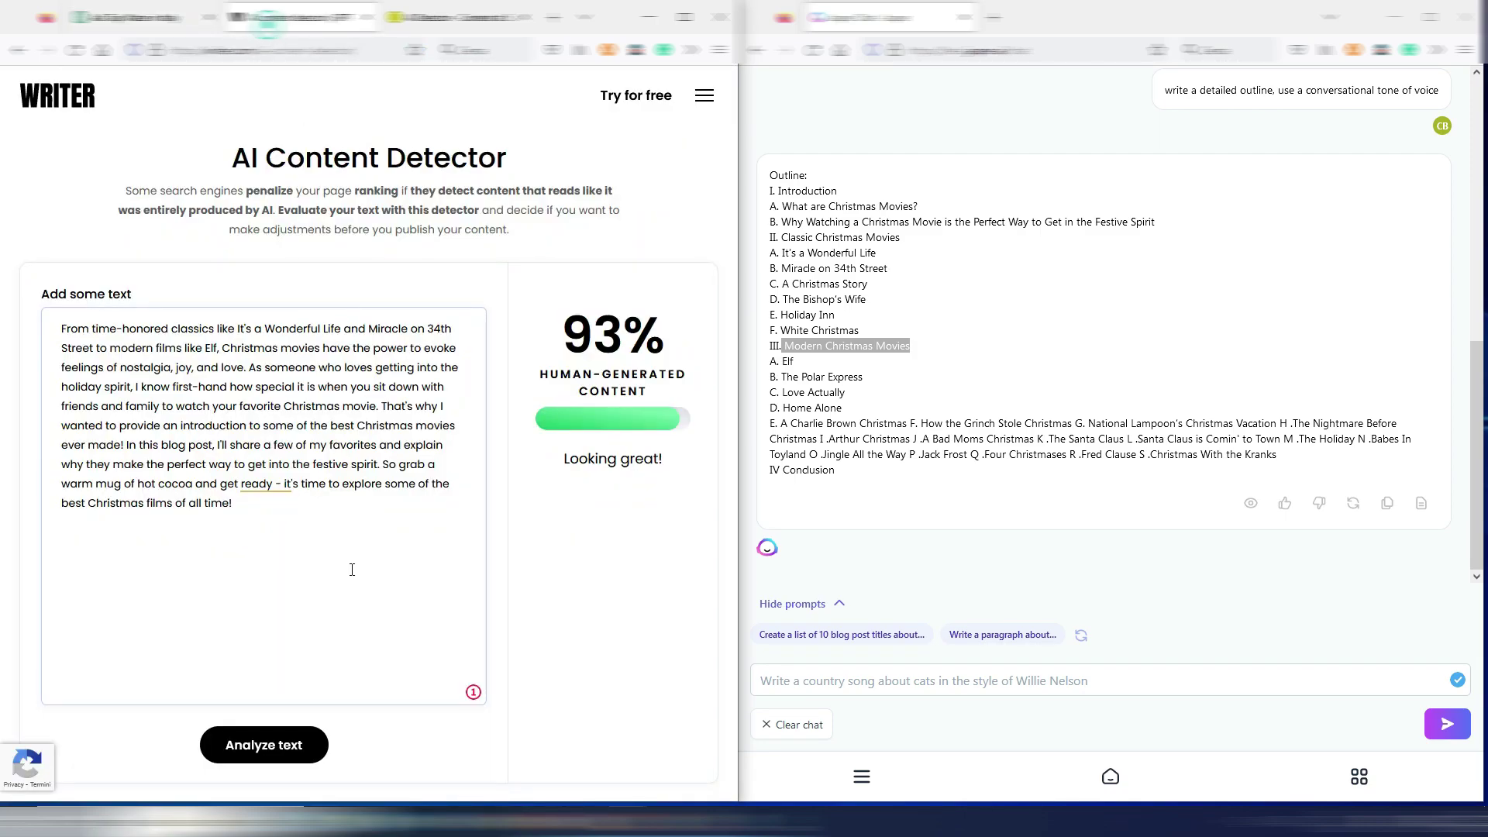
left_click_drag(235, 502, 21, 285)
key("ctrl+v")
left_click(249, 744)
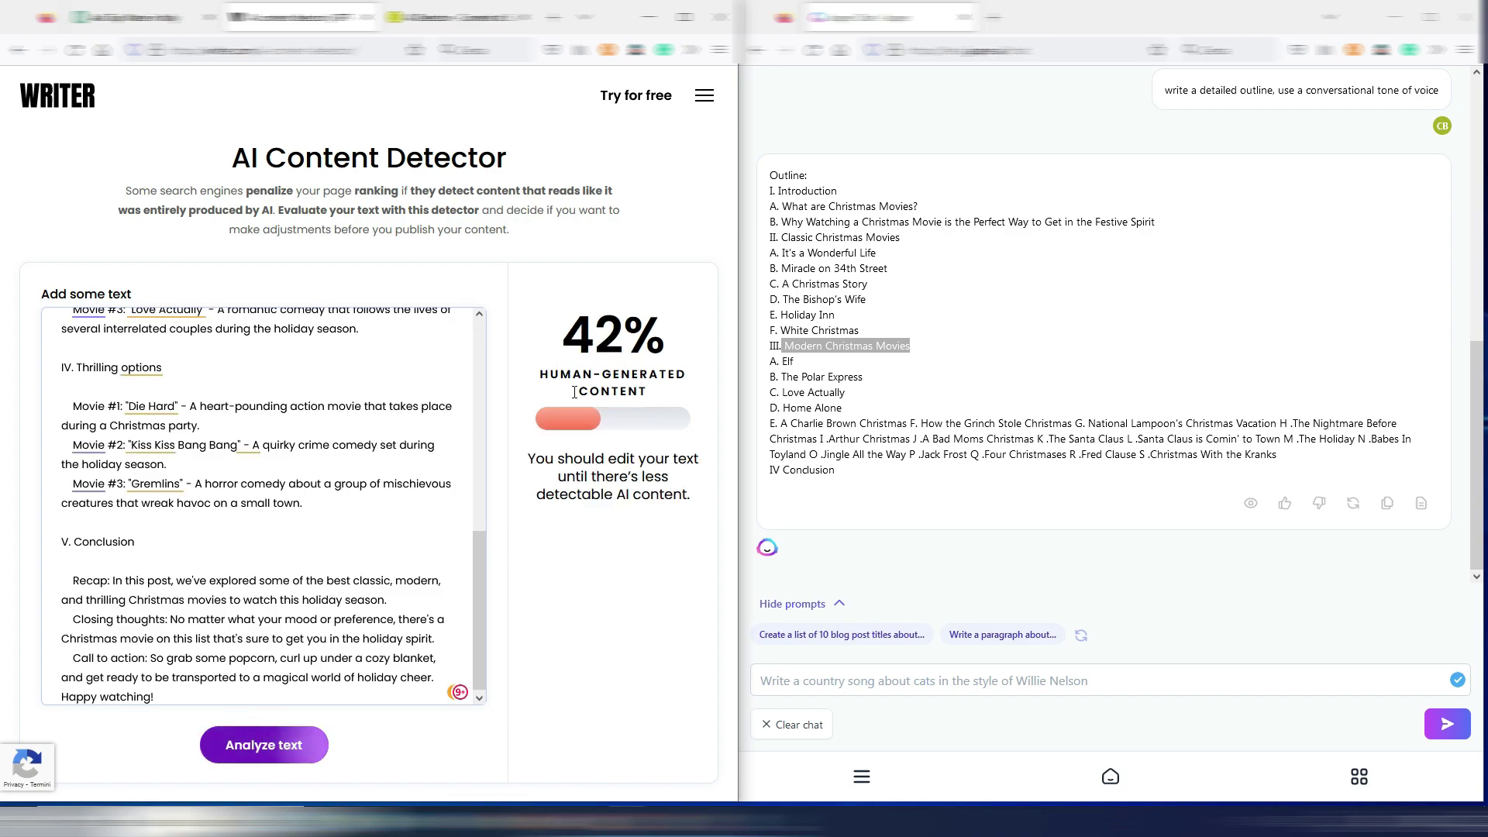
Replace the detector text with Jasper's Christmas movie outline and analyze it.
left_click(845, 476)
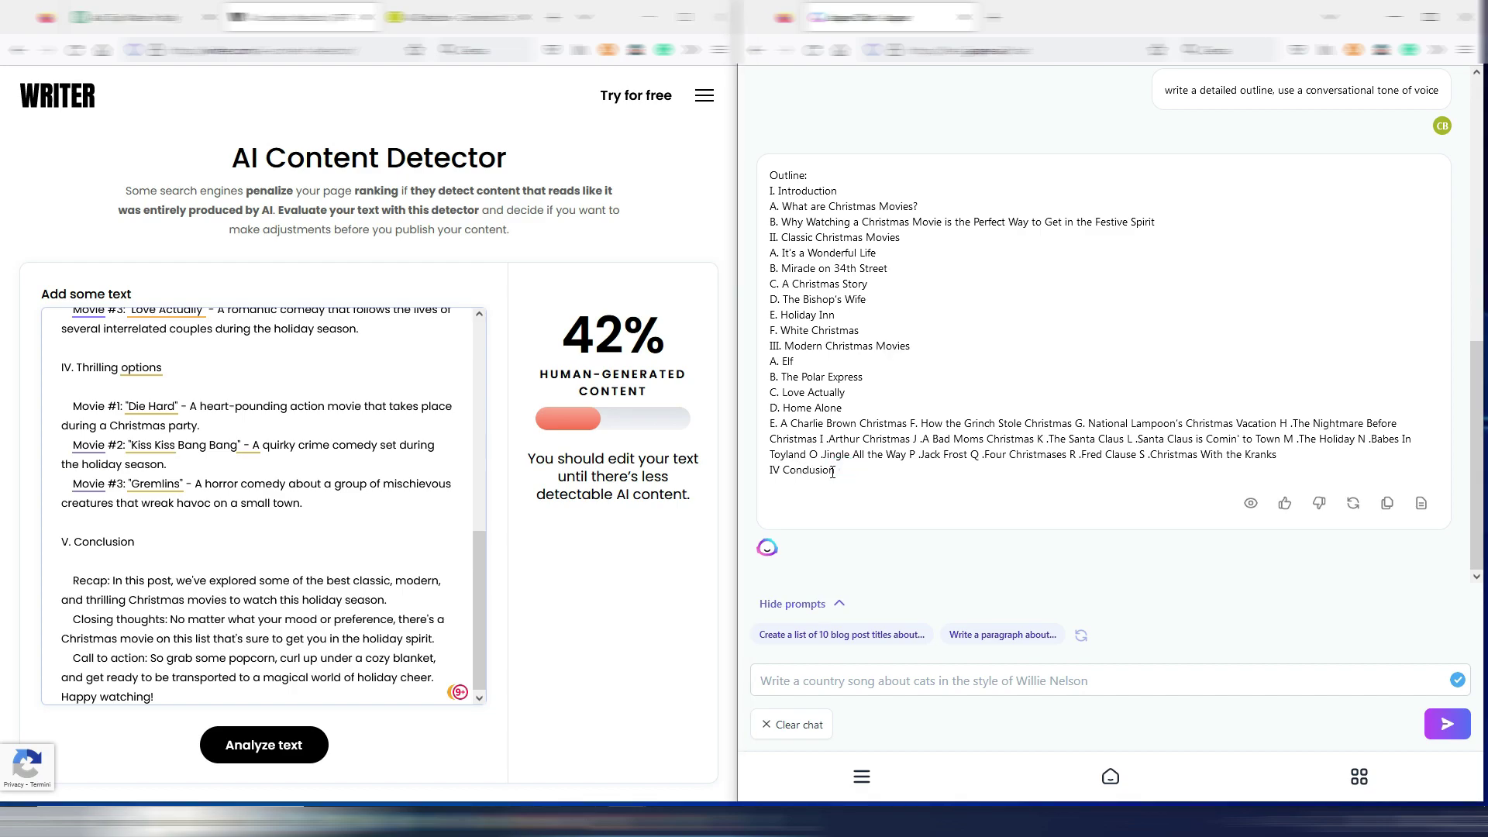
left_click_drag(834, 472, 765, 189)
key("ctrl+c")
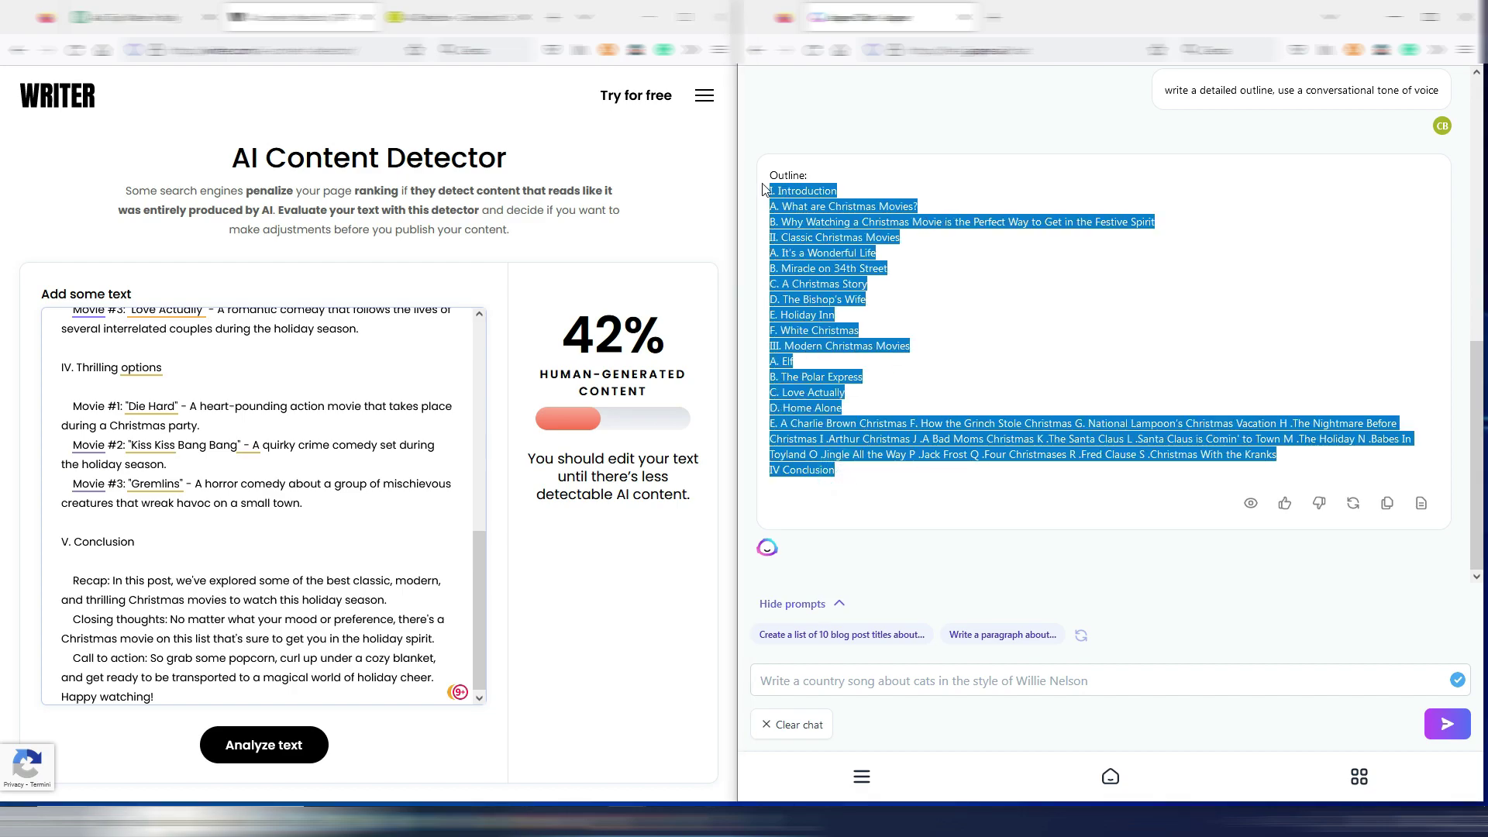
left_click_drag(163, 692, 62, 314)
key("BackSpace")
key("ctrl+v")
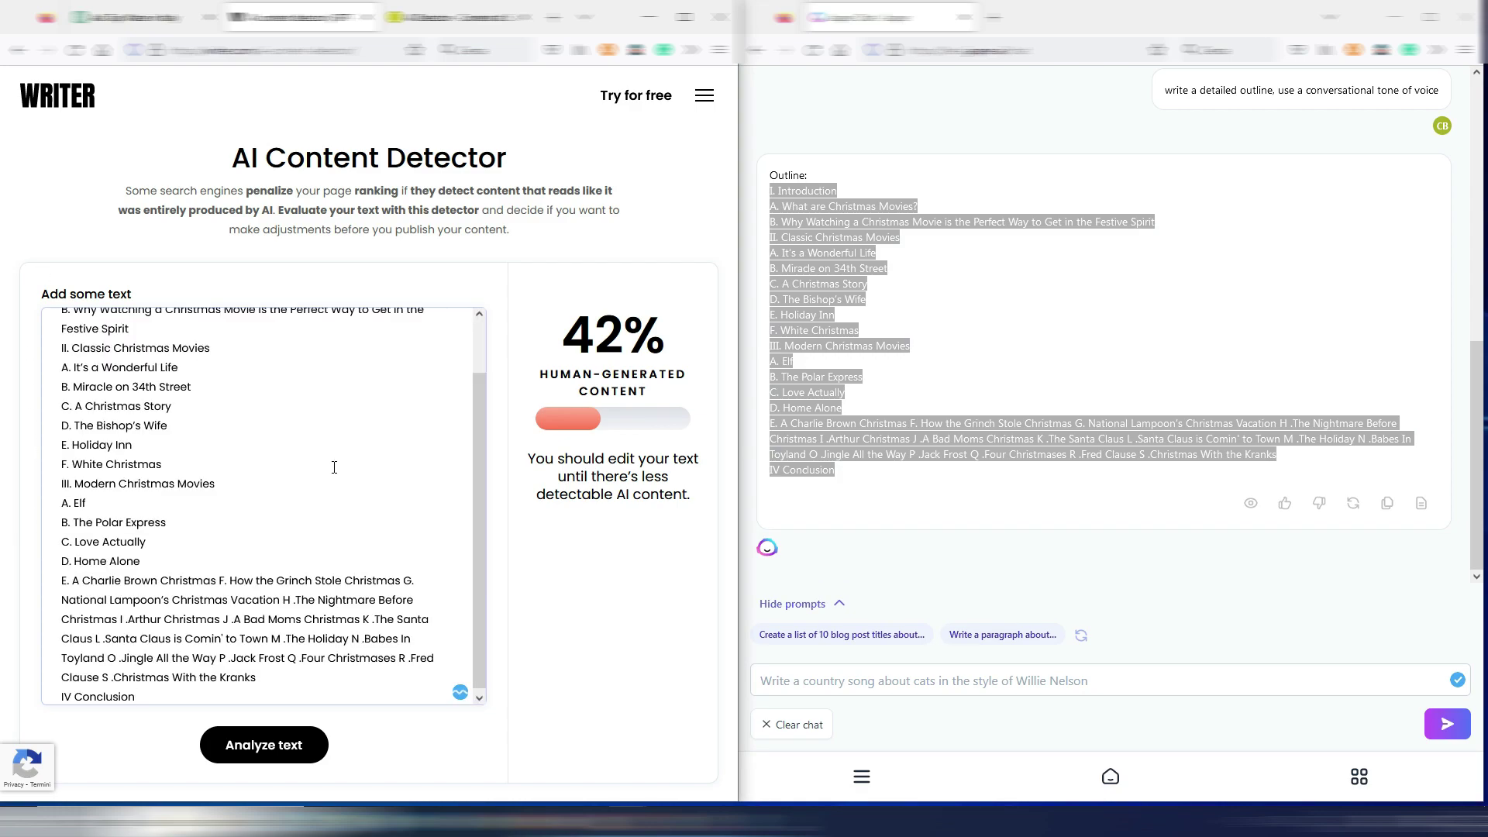
left_click(272, 755)
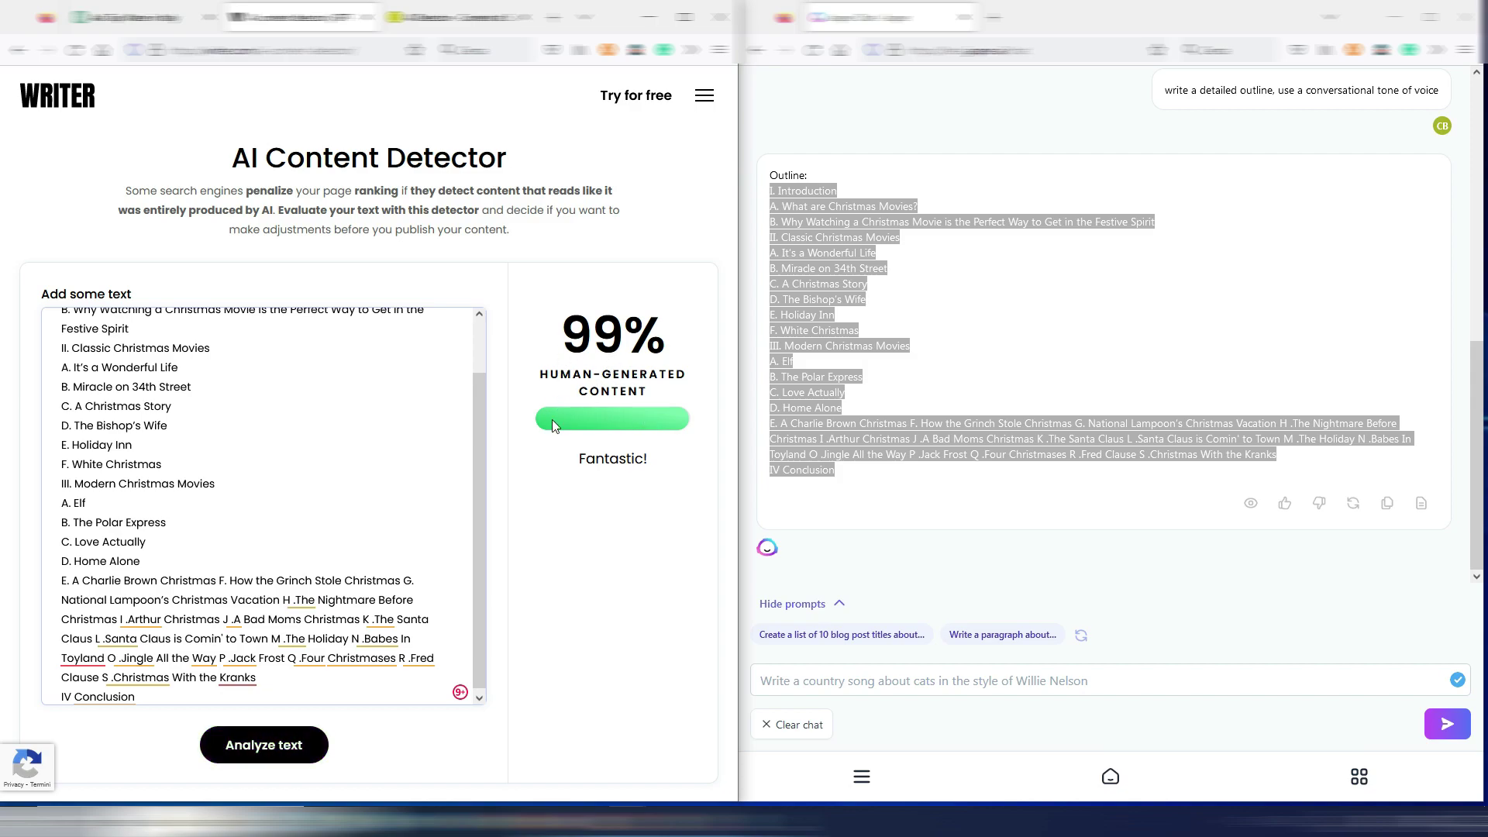
Delete the long E. line of extra titles and re-analyze, scoring 100% human-generated.
left_click_drag(266, 679, 58, 588)
key("BackSpace")
key("BackSpace")
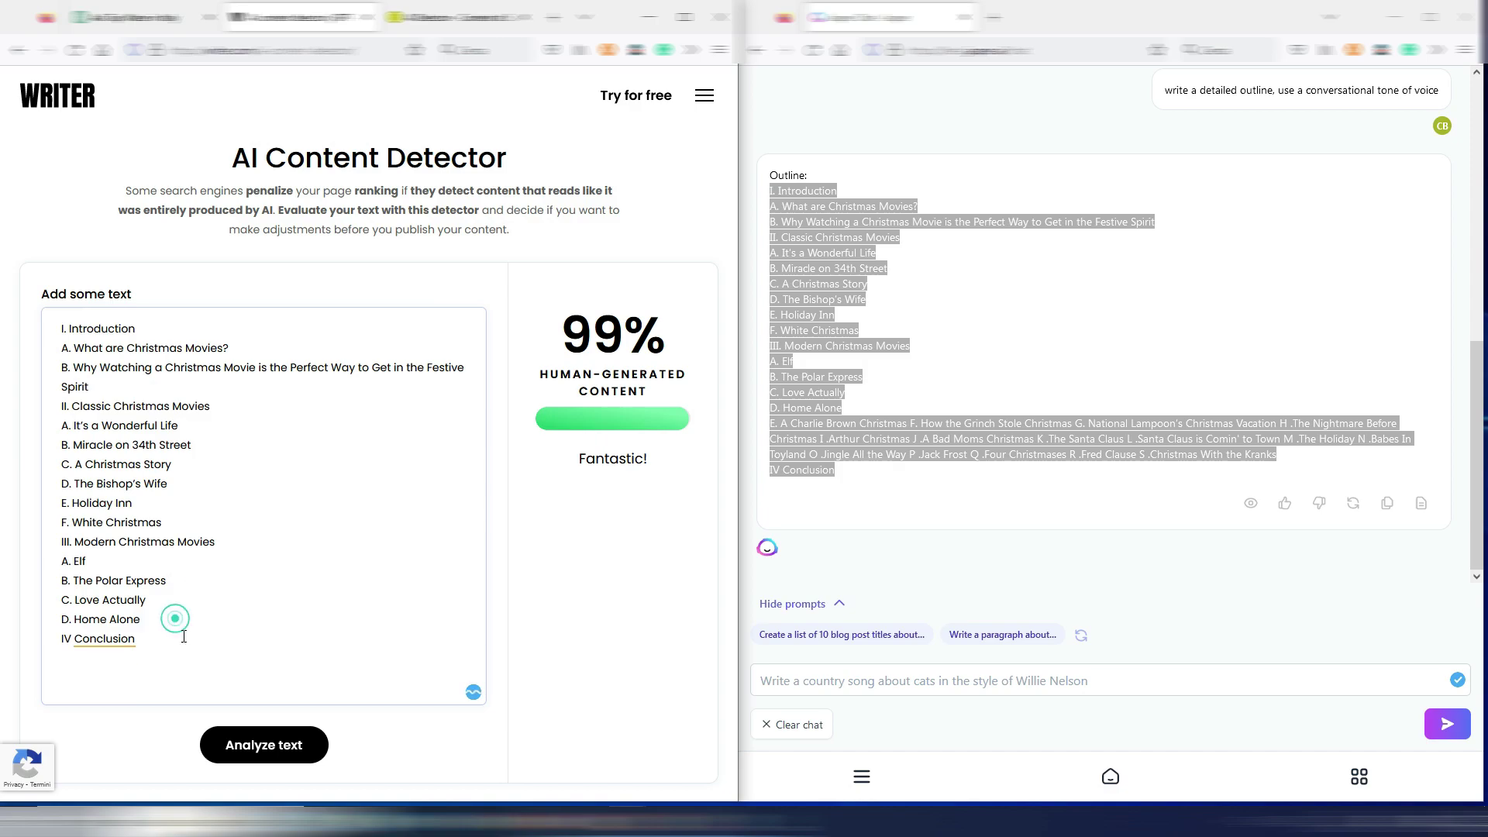
left_click(264, 749)
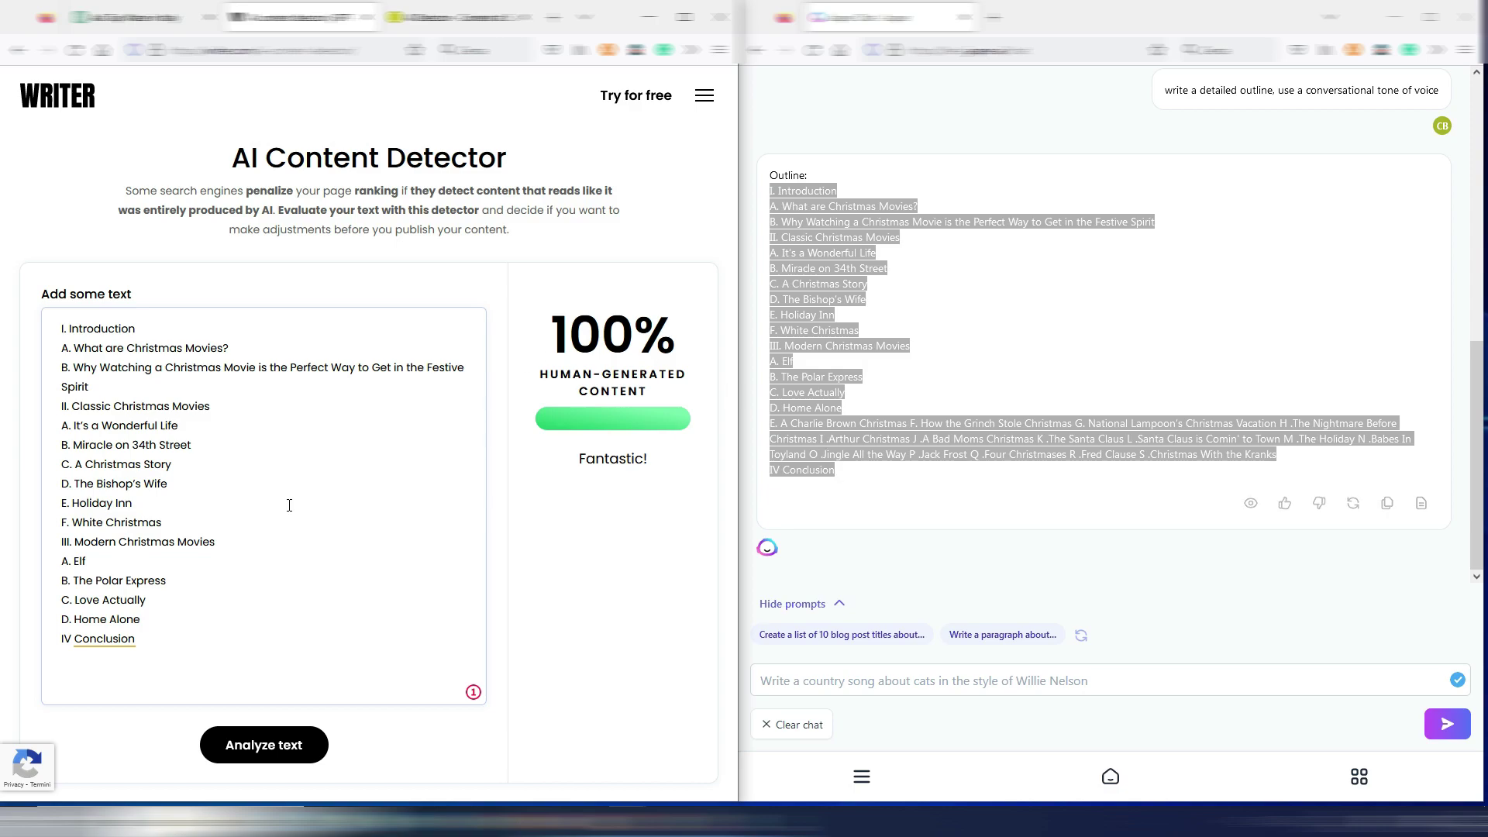
key("ctrl+shift+Tab")
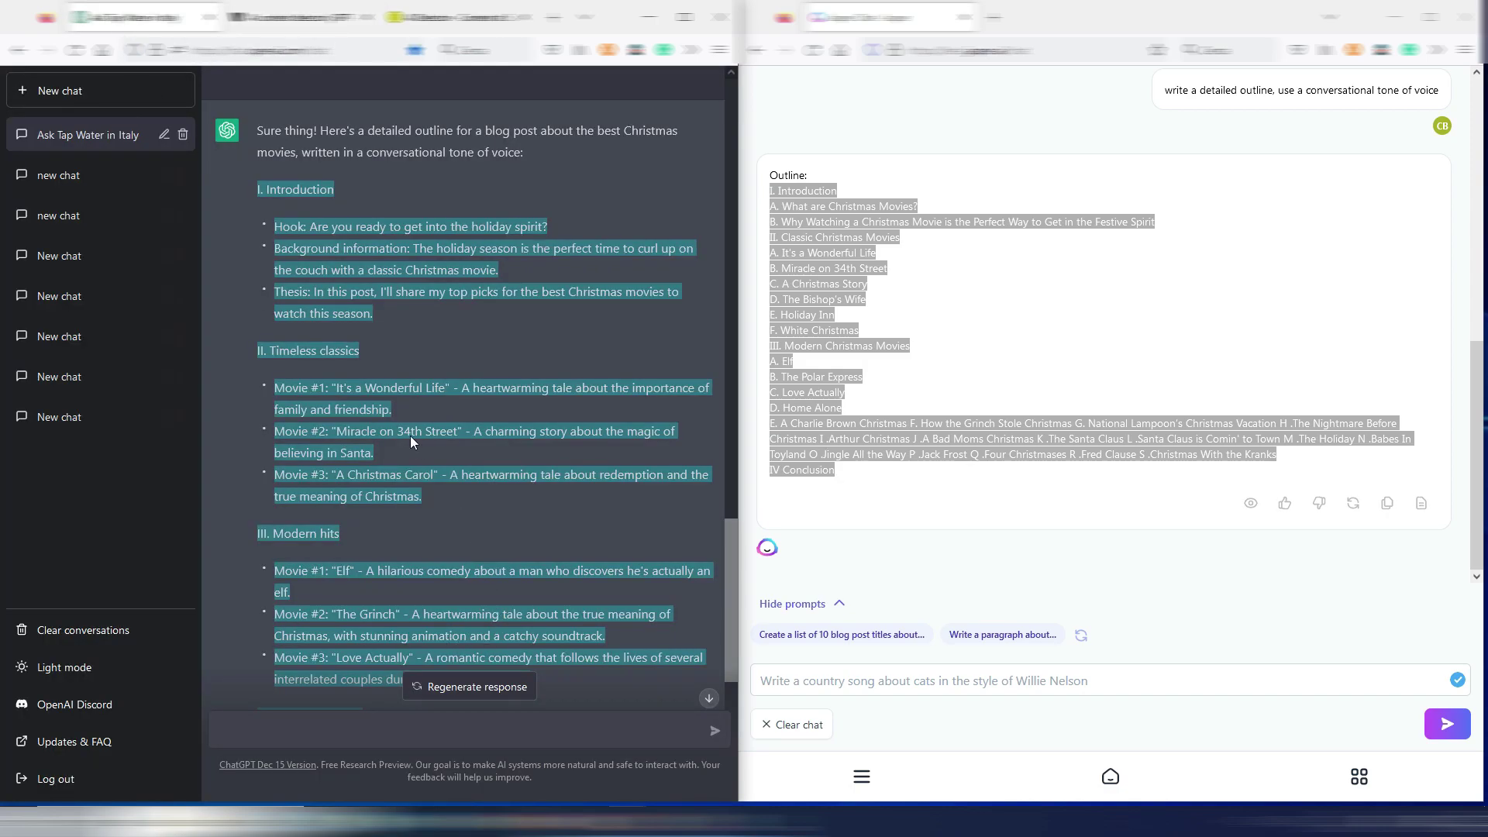
Check the ChatGPT blog post in Content at Scale, which scores 0% and 'Obviously AI'.
right_click(367, 417)
left_click(379, 426)
left_click(473, 16)
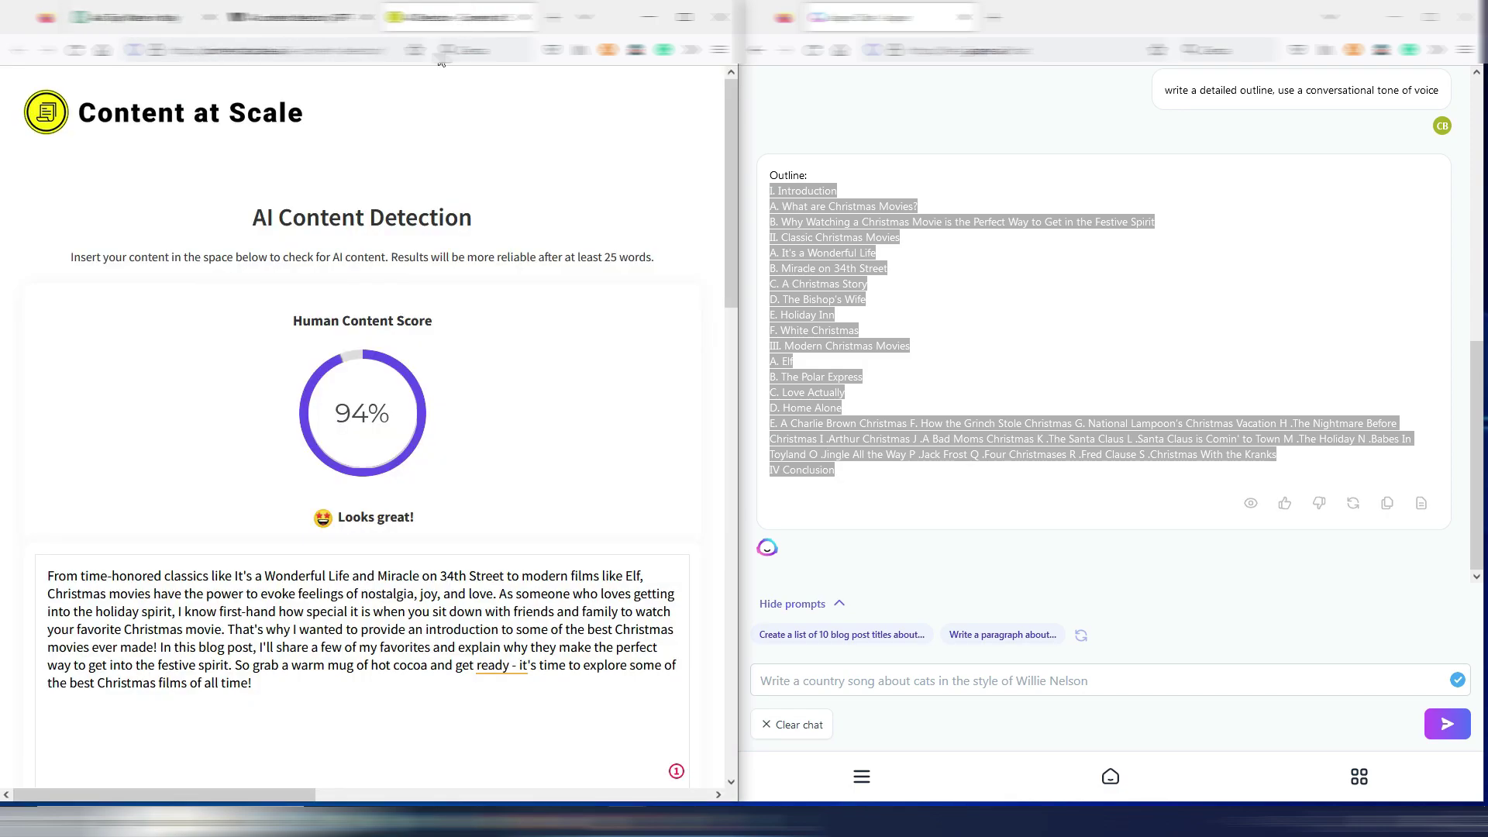
left_click(250, 750)
key("shift+Up")
key("shift+Up")
key("shift+Up")
key("shift+Up")
key("shift+Up")
key("shift+Up")
key("shift+Up")
key("ctrl+v")
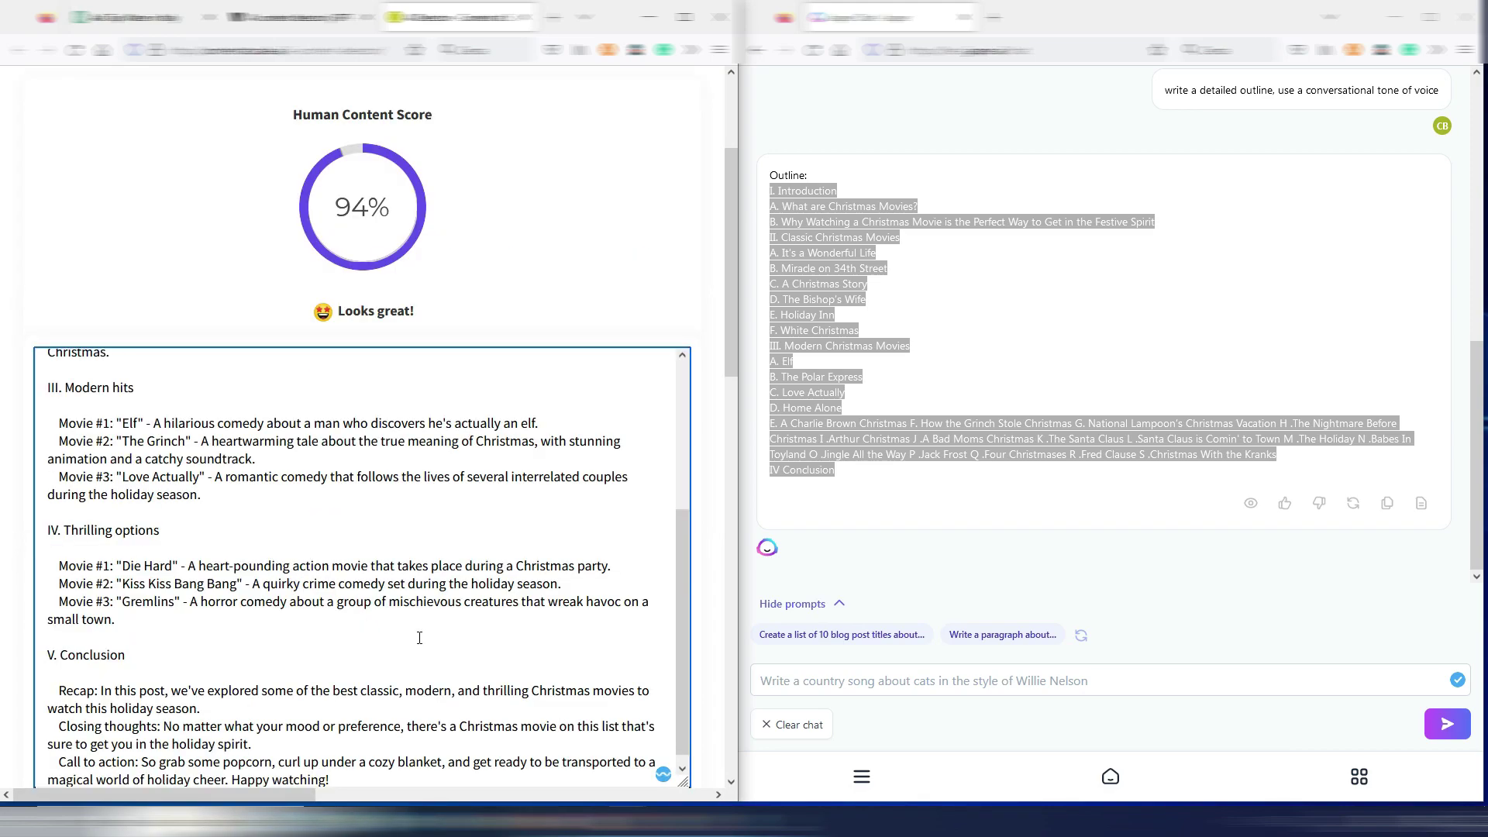
scroll(341, 606, "down", 4)
left_click(393, 677)
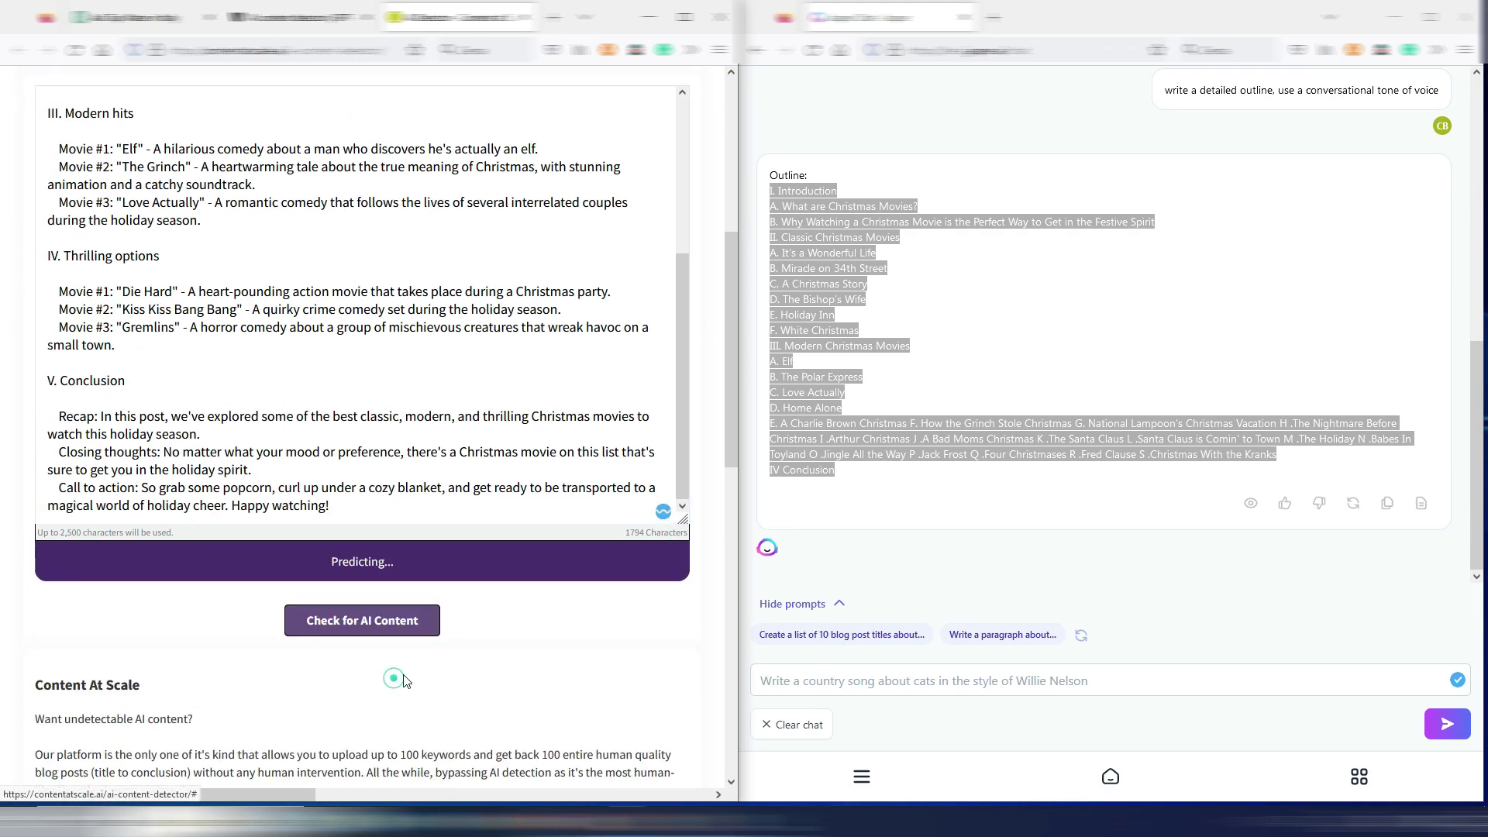
scroll(465, 543, "up", 3)
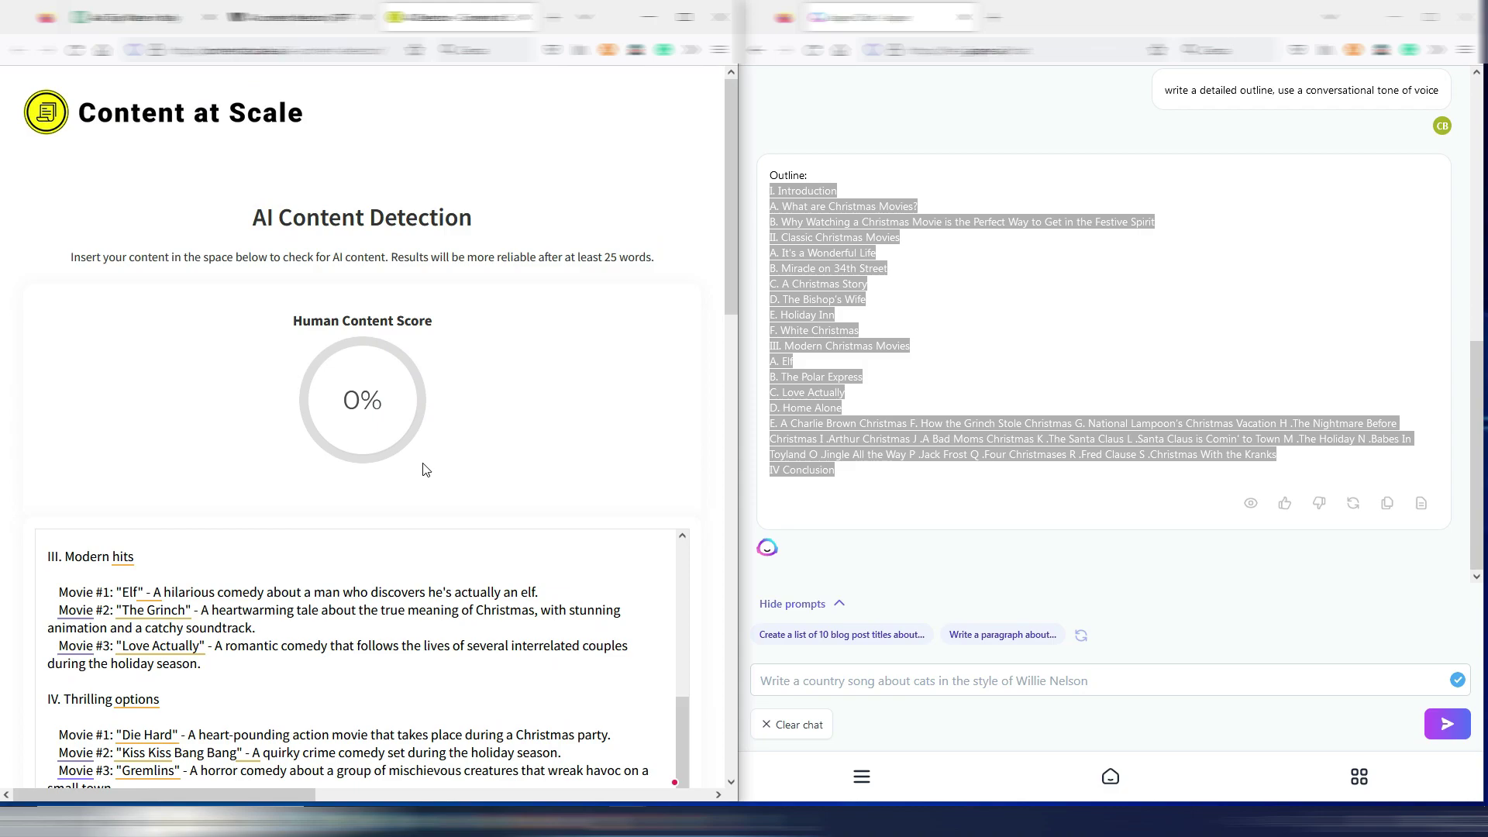
left_click_drag(344, 516, 465, 521)
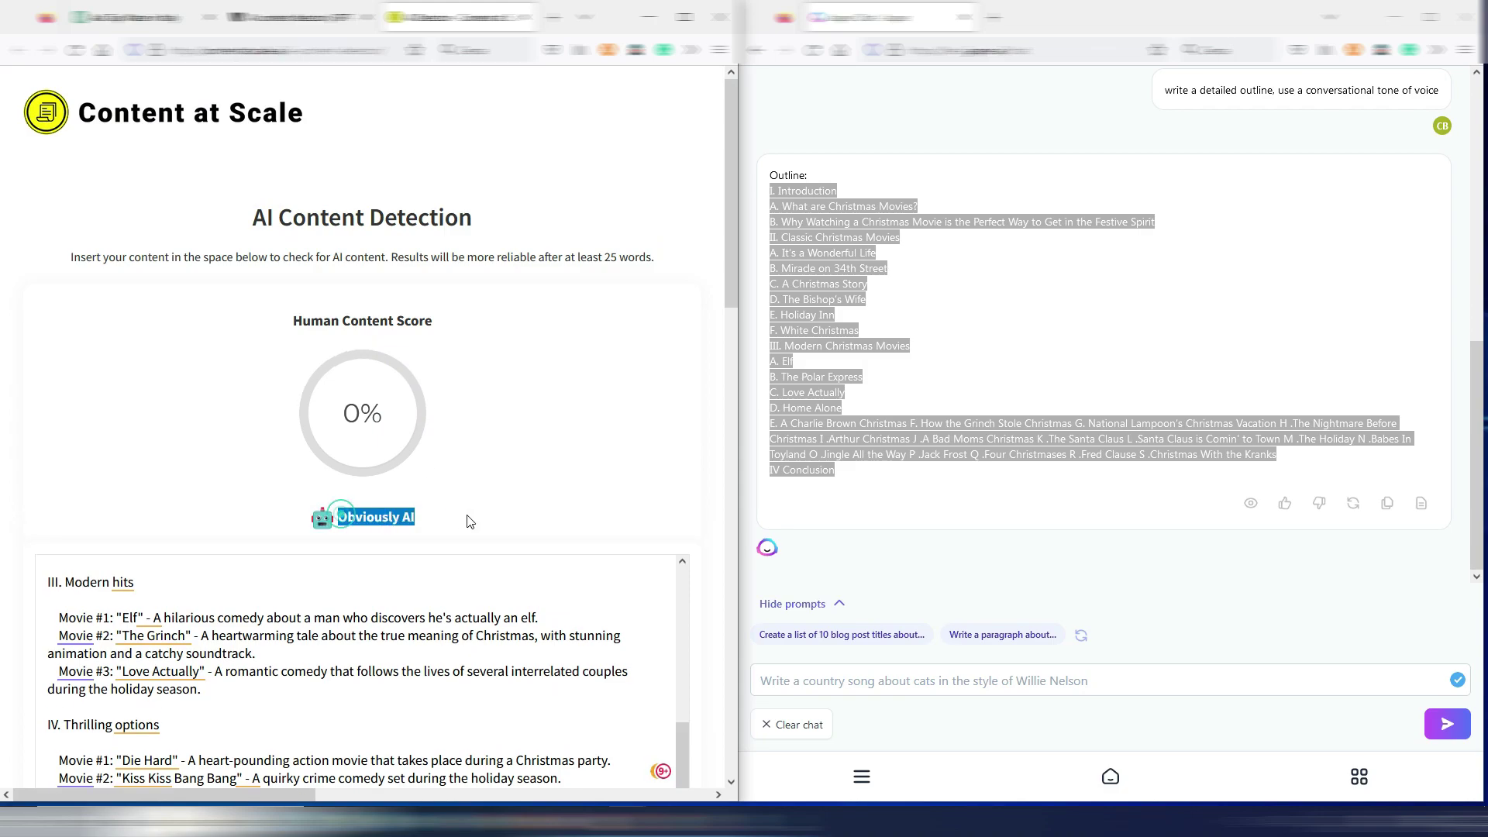
Paste Jasper's Christmas movie outline over the post and check it, scoring 100% human.
right_click(808, 279)
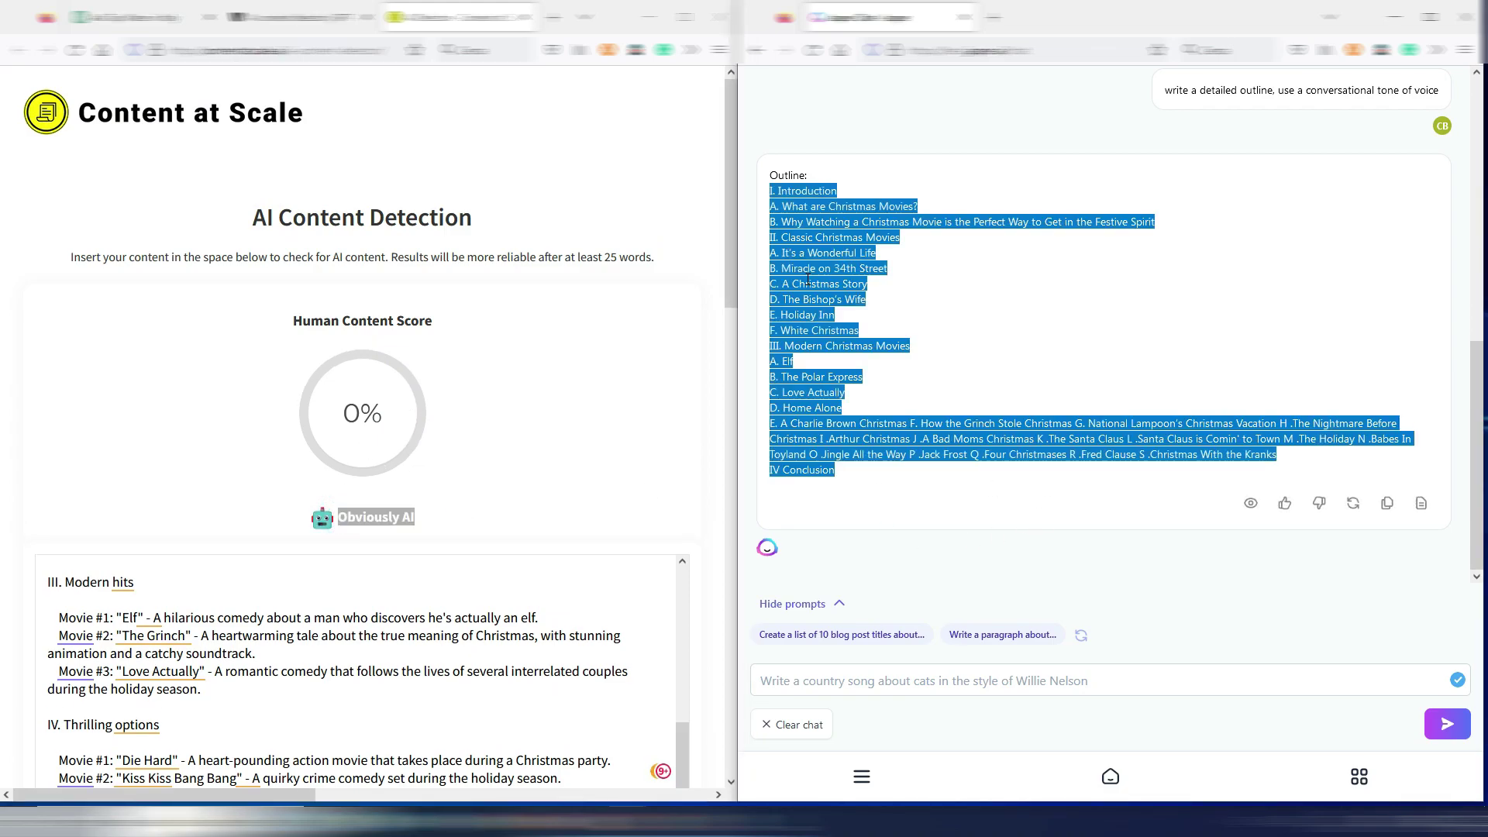
left_click(826, 293)
scroll(248, 639, "down", 5)
scroll(248, 640, "down", 4)
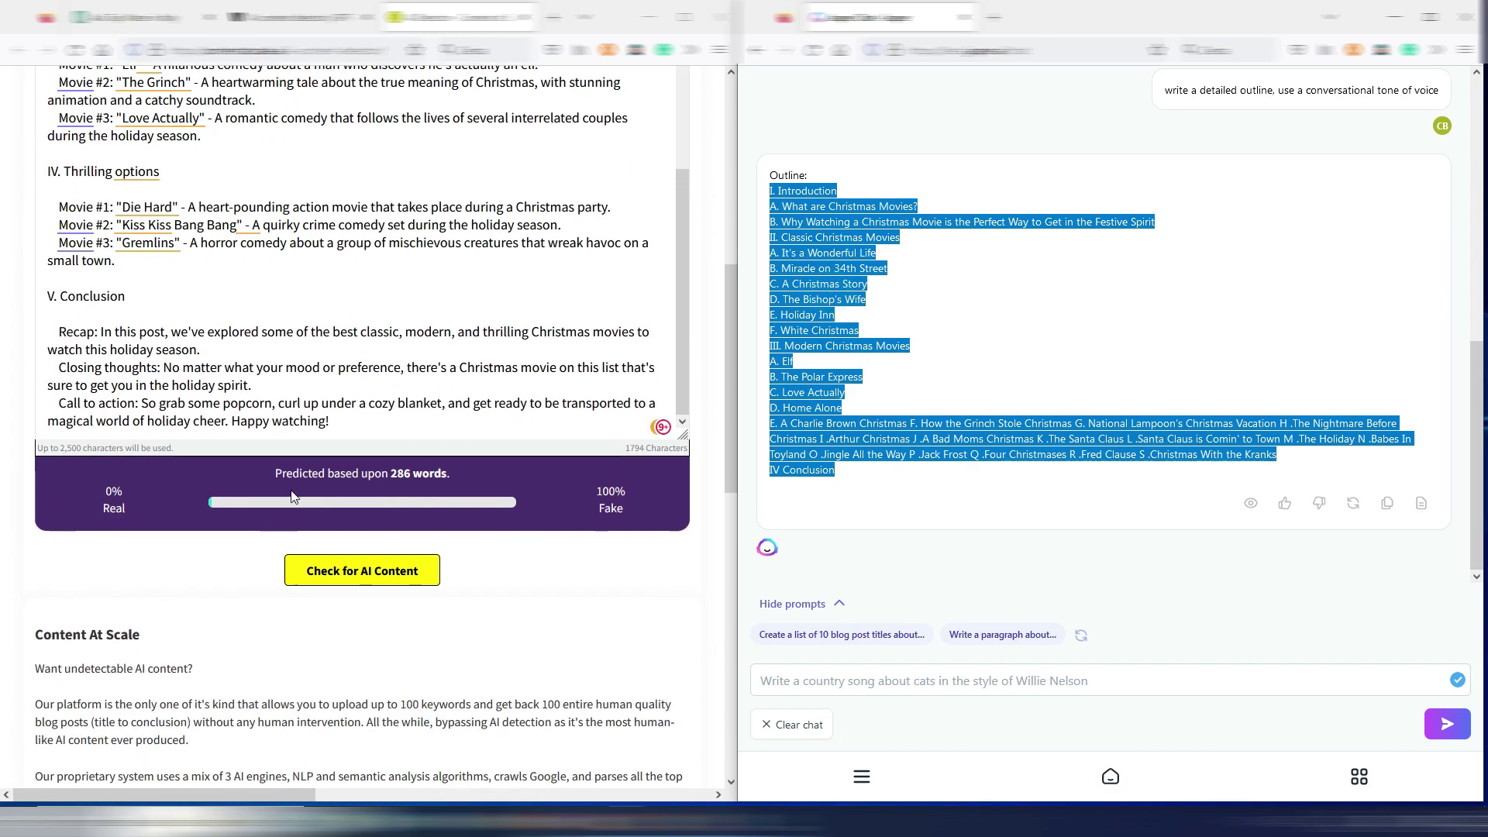
left_click_drag(333, 347, 47, 576)
scroll(351, 533, "down", 12)
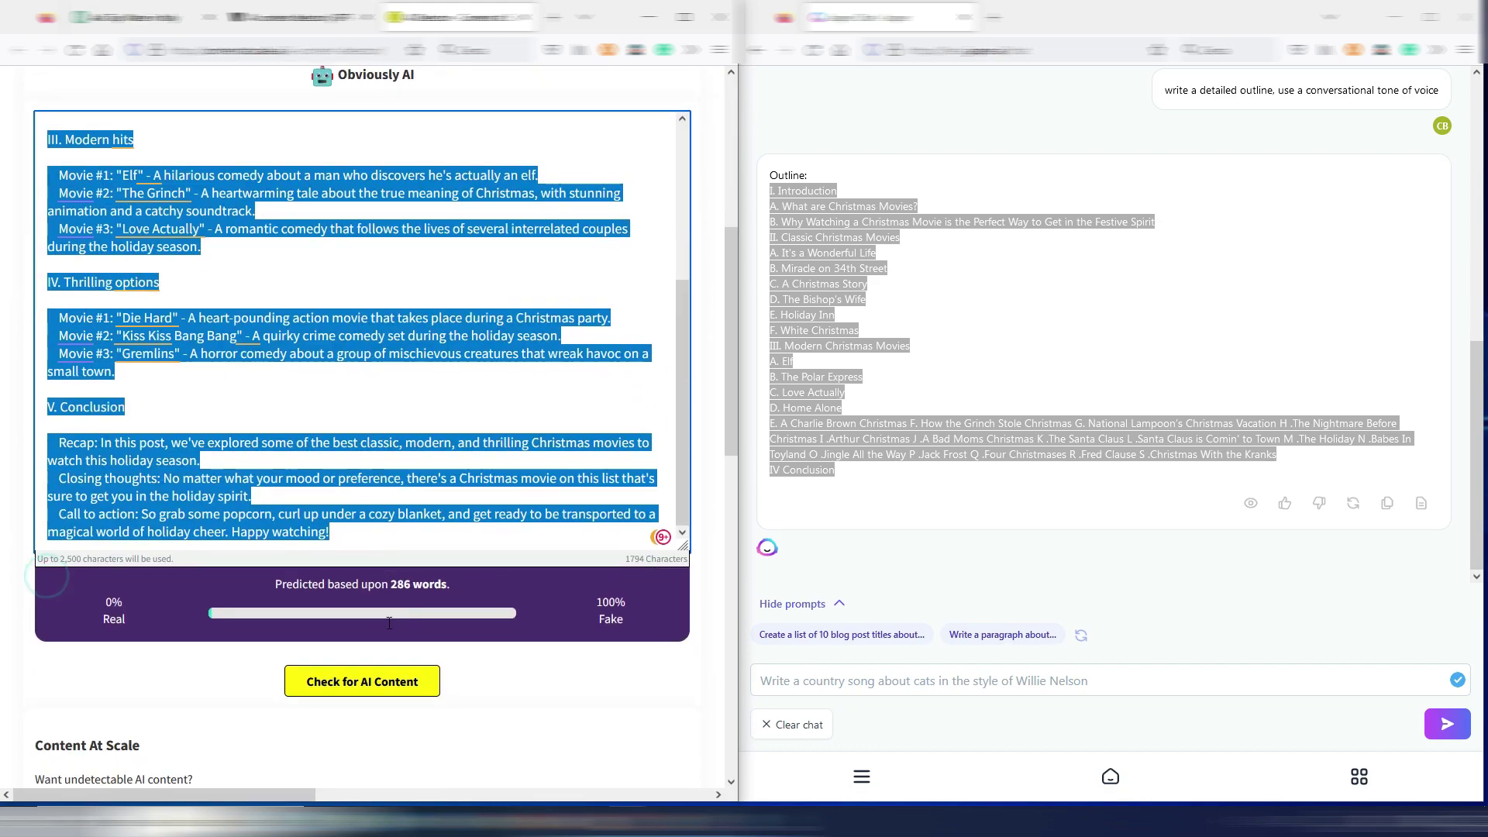
key("ctrl+v")
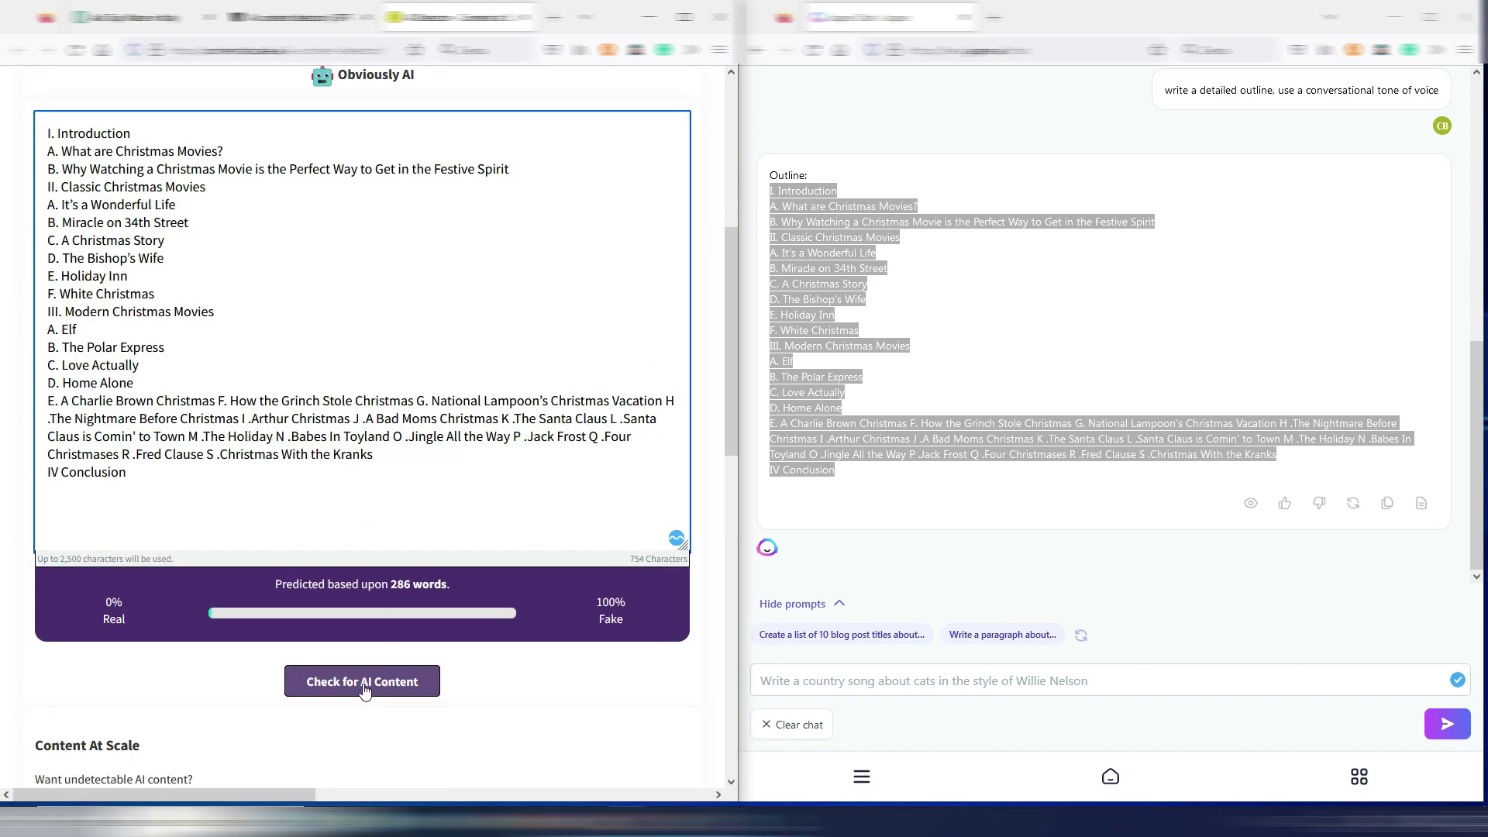
left_click(363, 681)
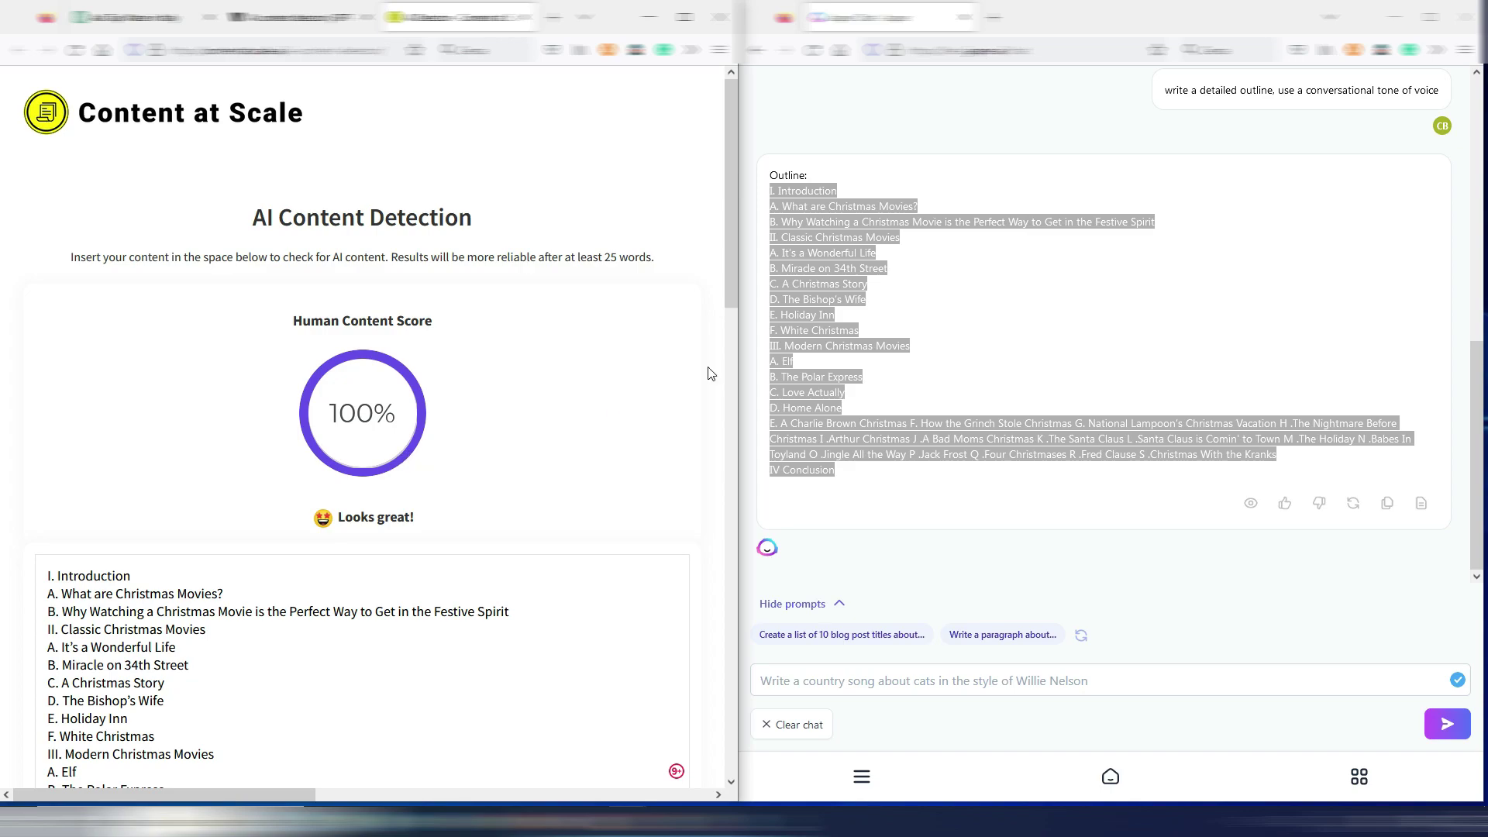
Glance at the Writer detector result, deselect Jasper's outline, and return to ChatGPT's Christmas movies outline.
key("ctrl+shift+Tab")
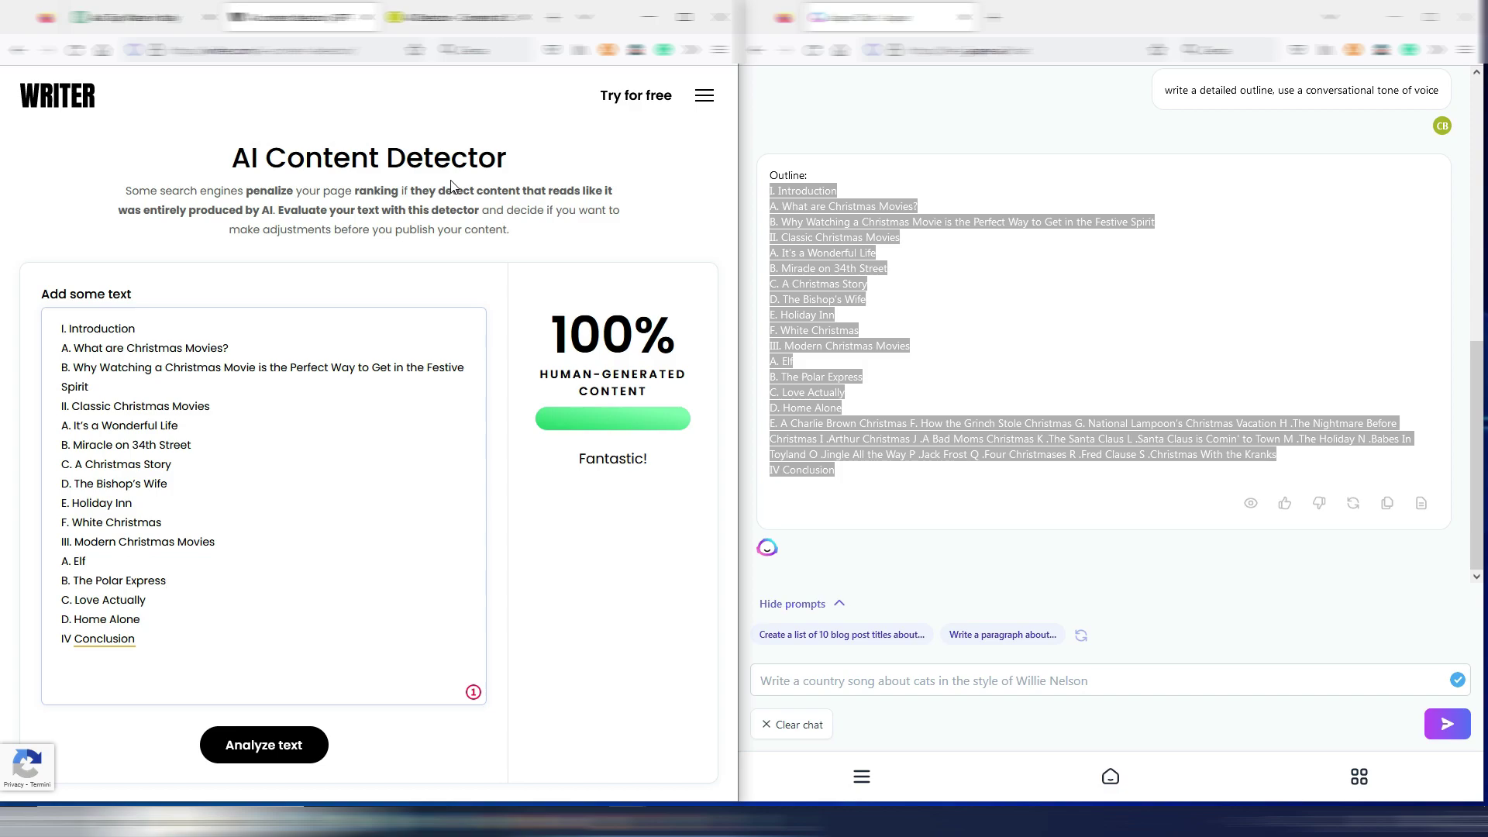
left_click(1023, 319)
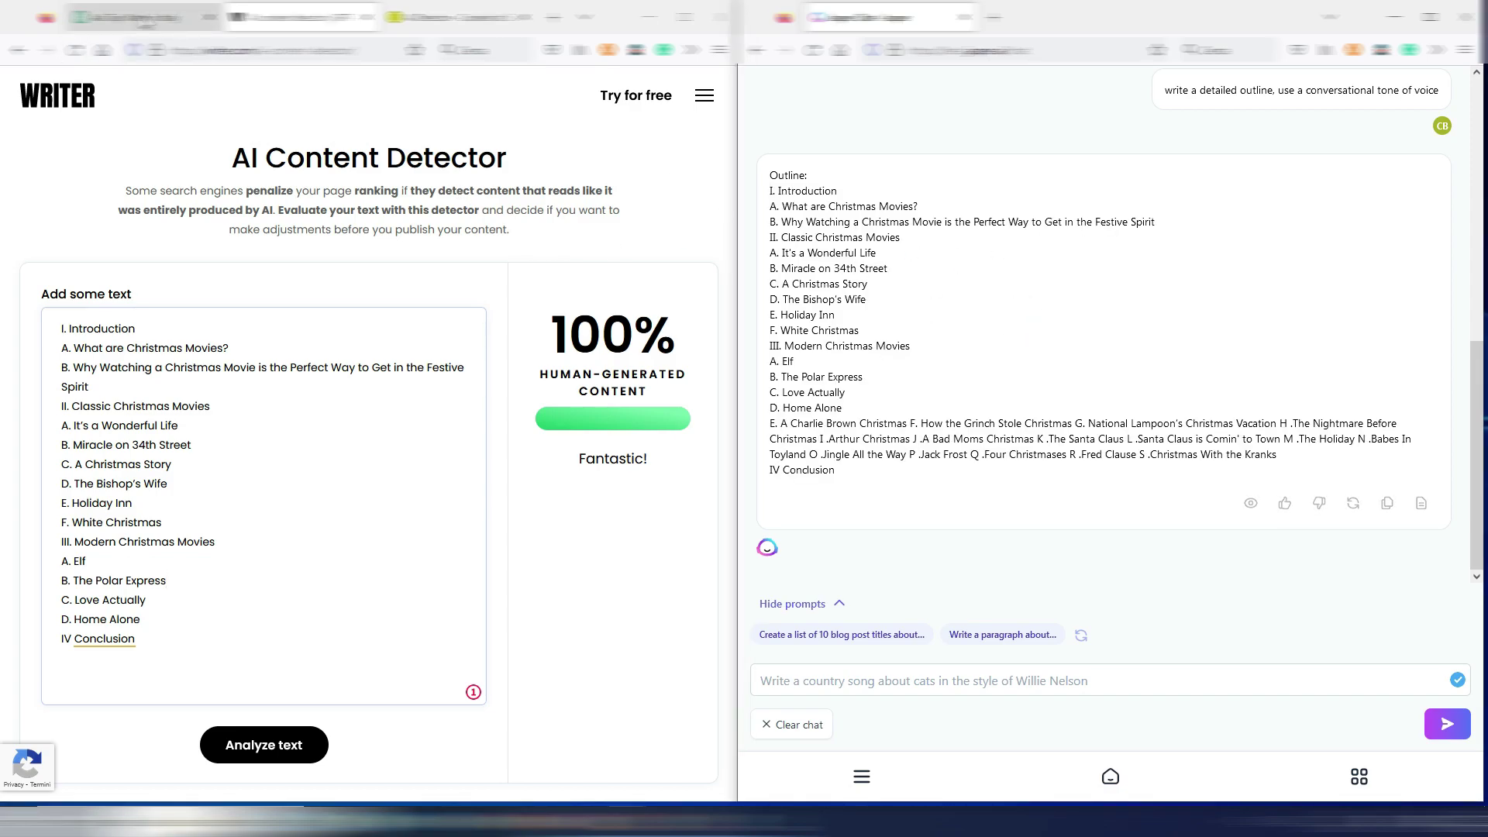
left_click(144, 17)
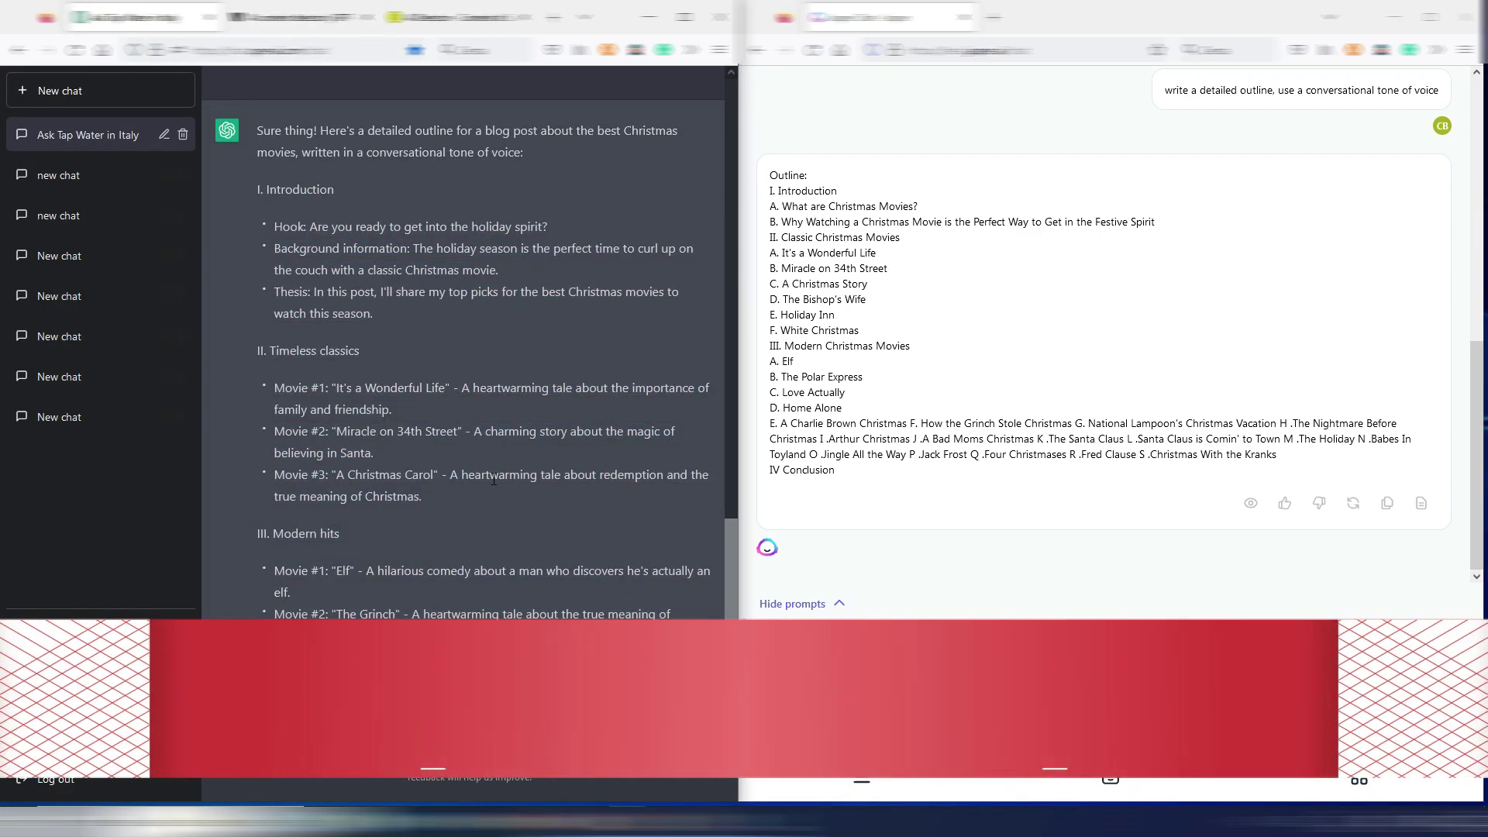